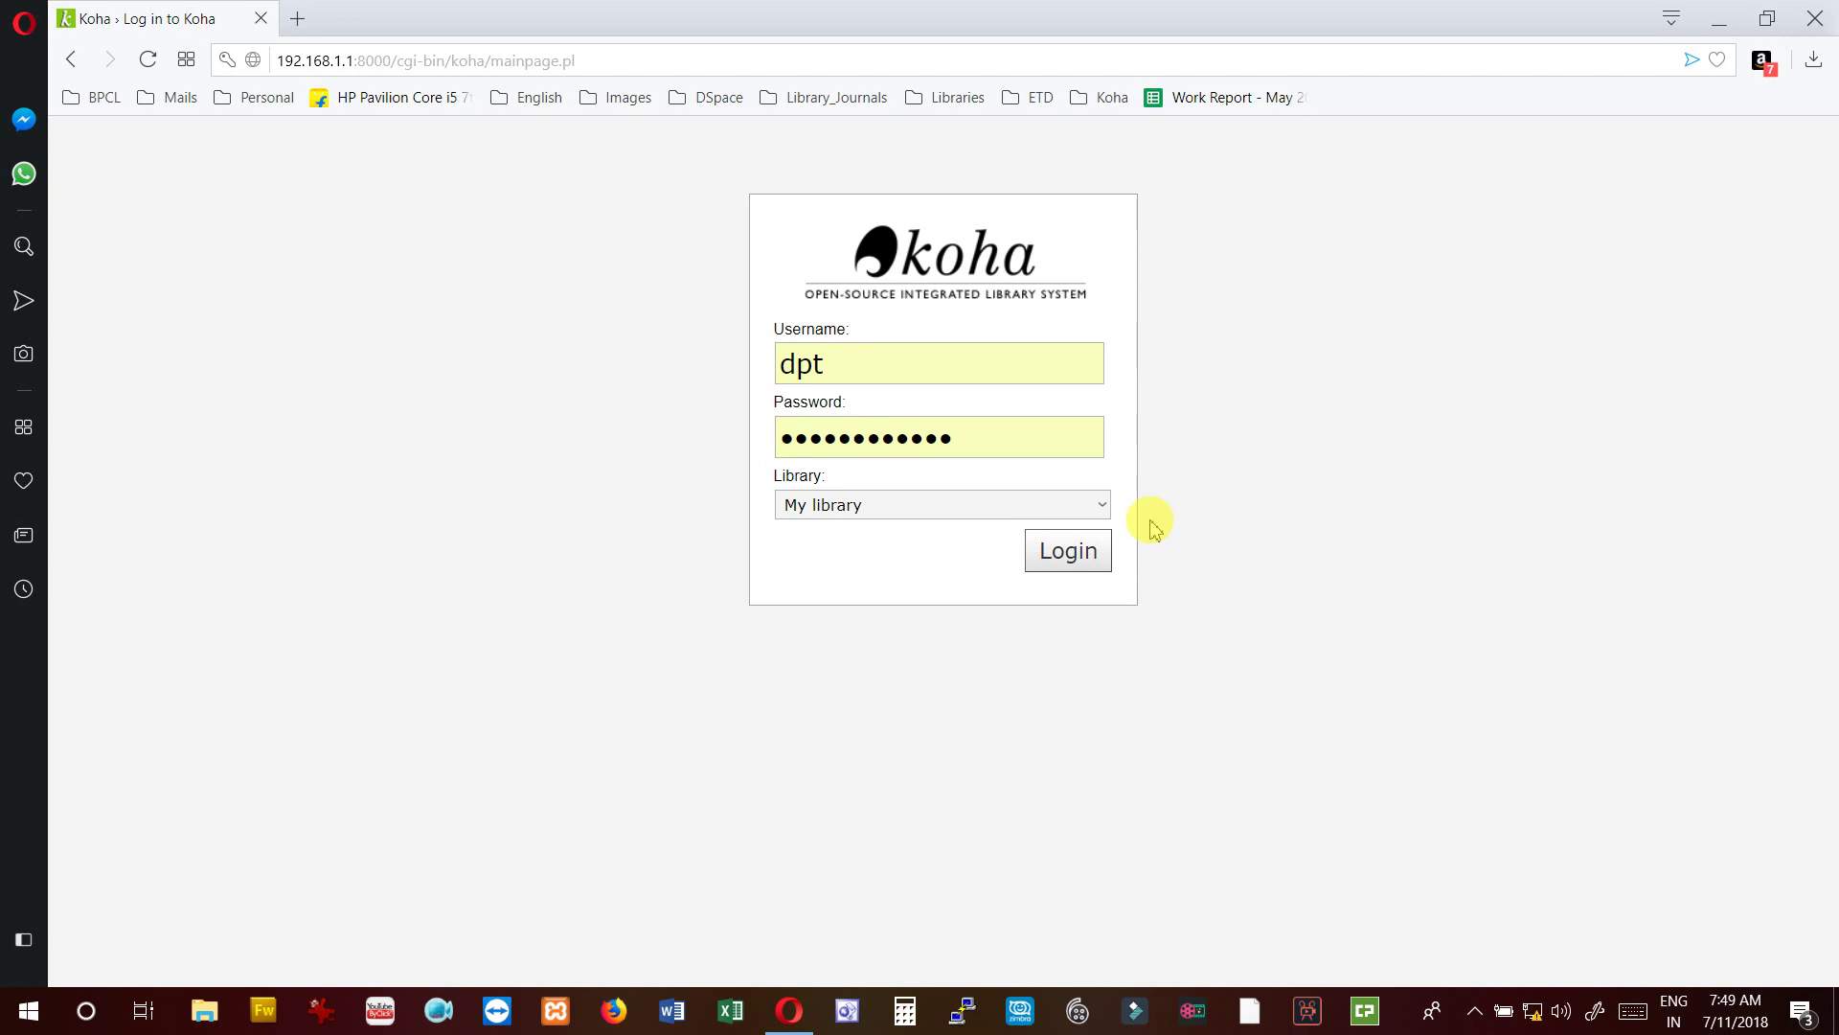
- Sign in to the Koha staff client with the username and password
click(1091, 565)
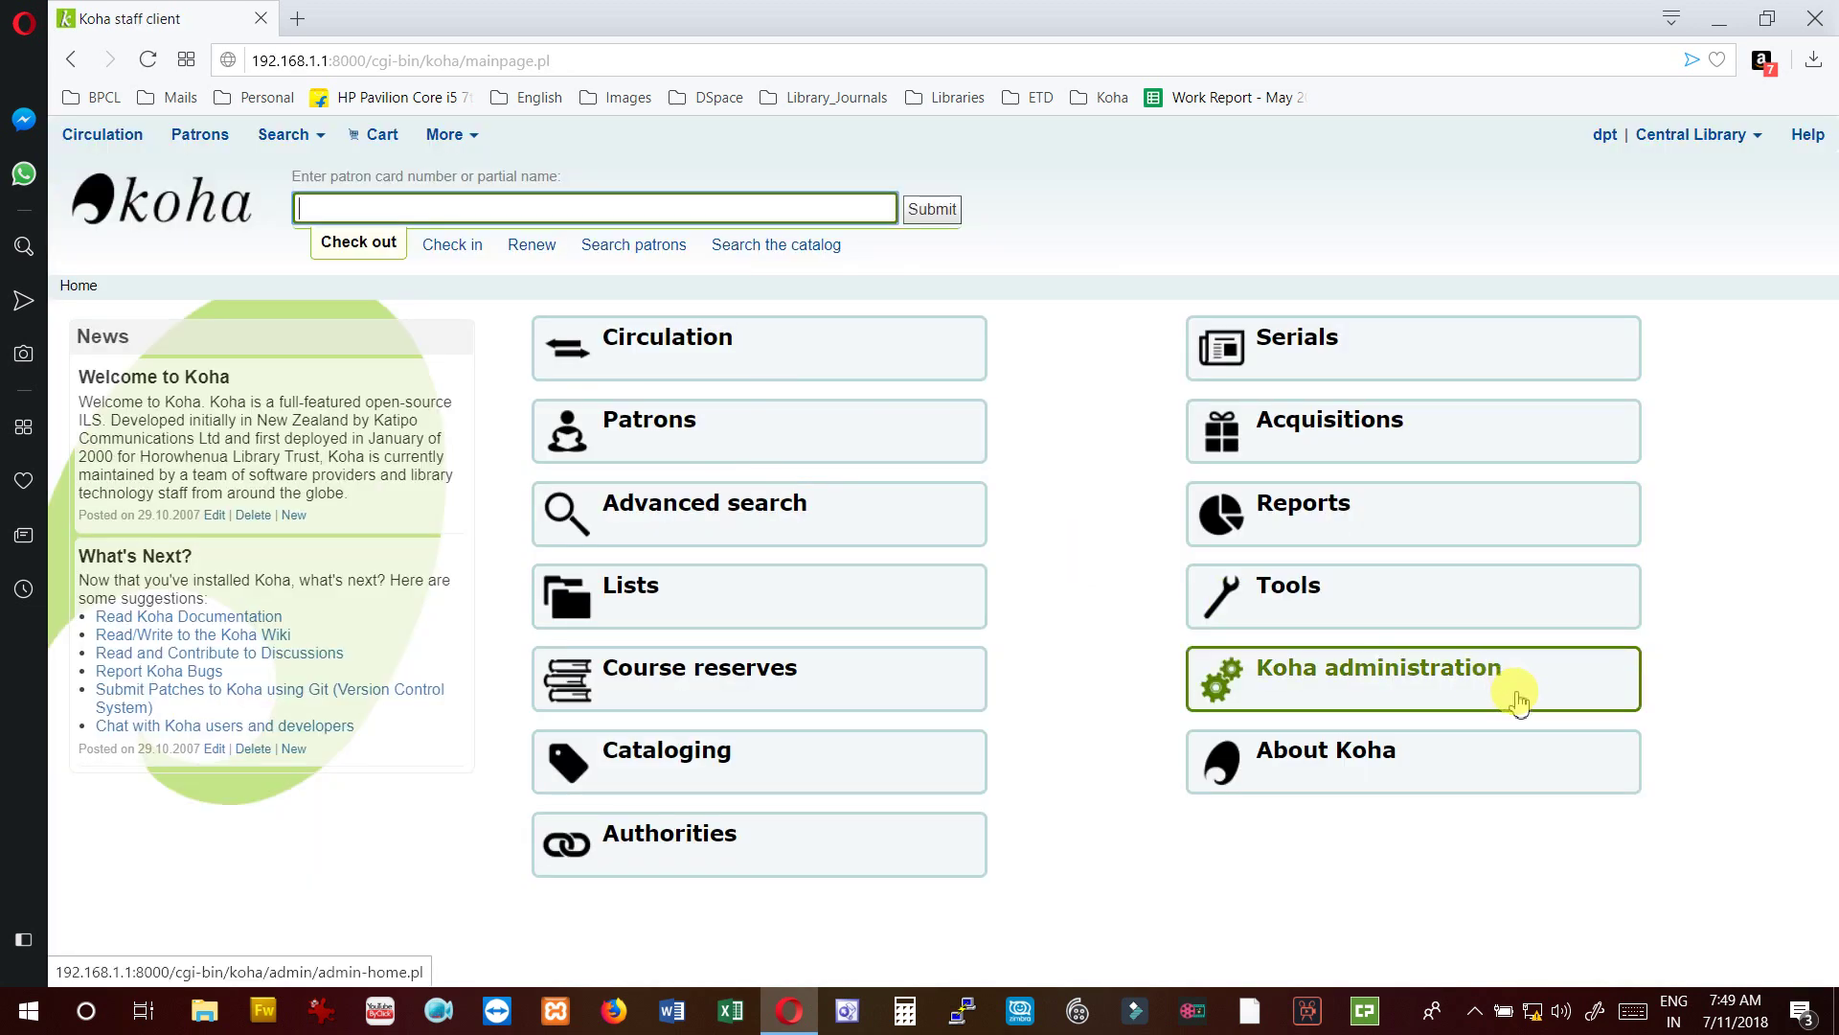
- Go to Koha administration > Global system preferences > Staff client and browse the Appearance settings
click(1521, 700)
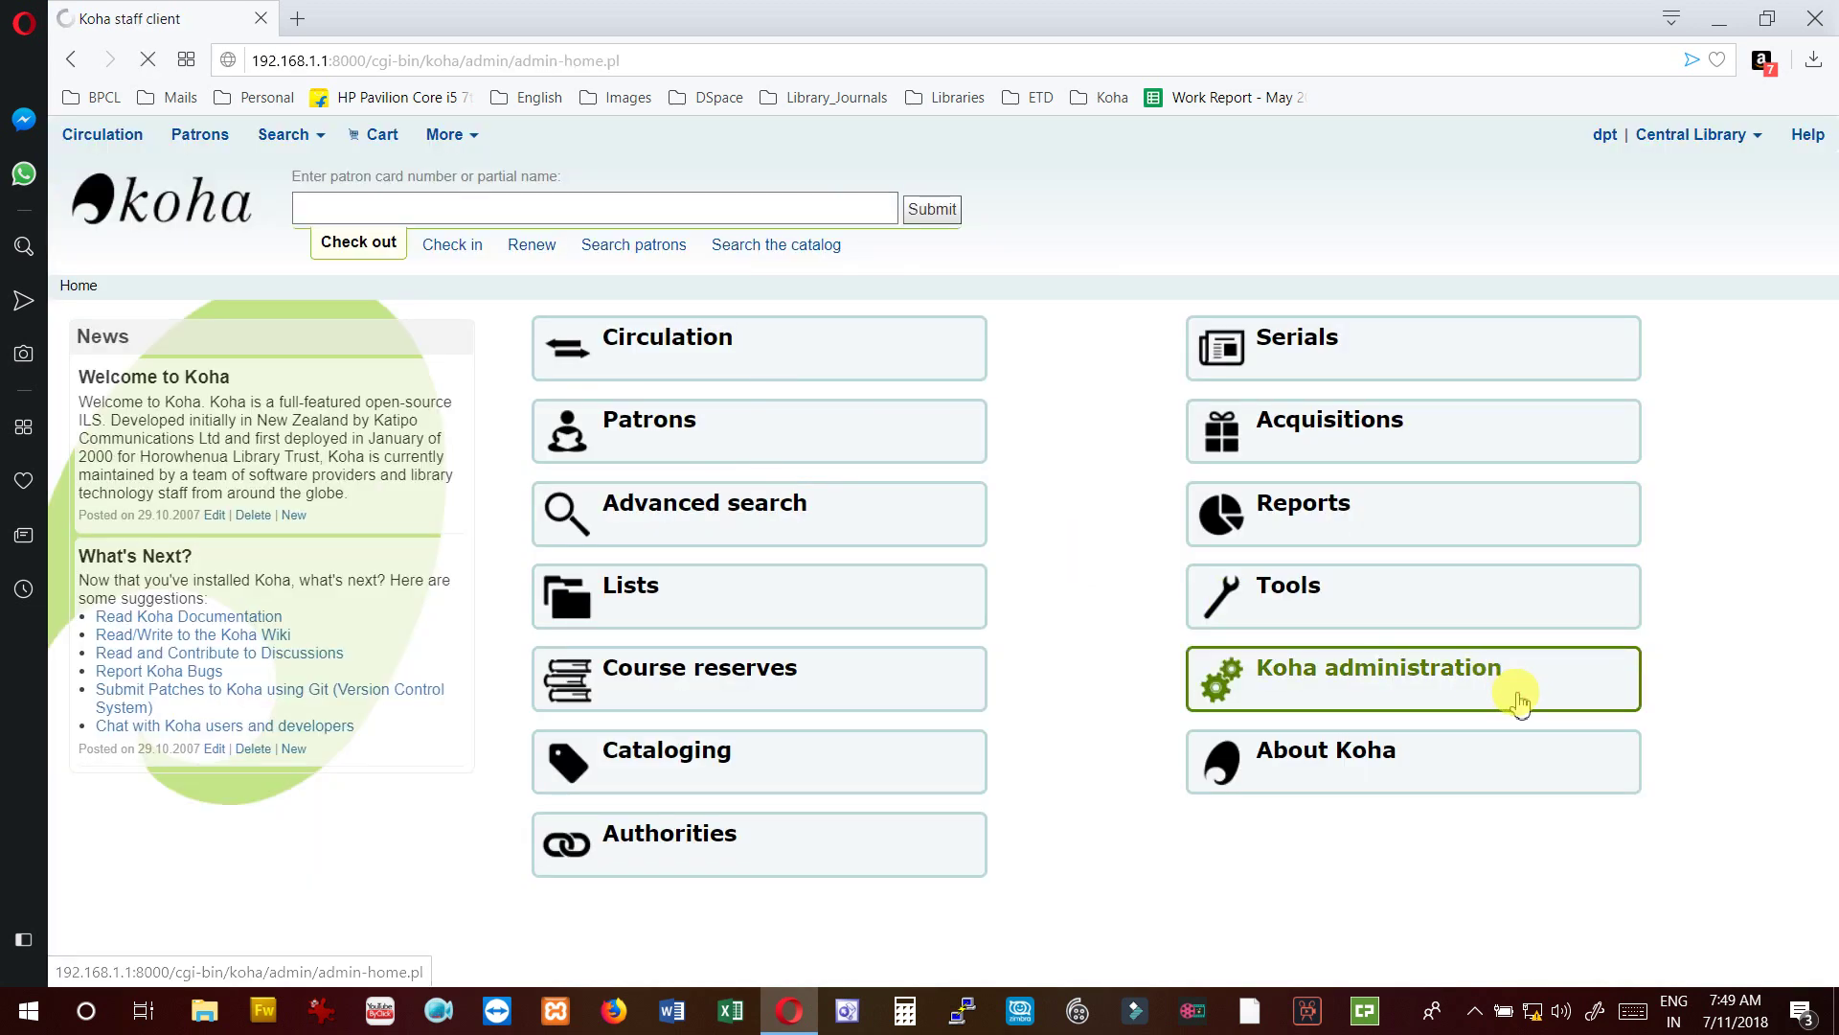
click(551, 410)
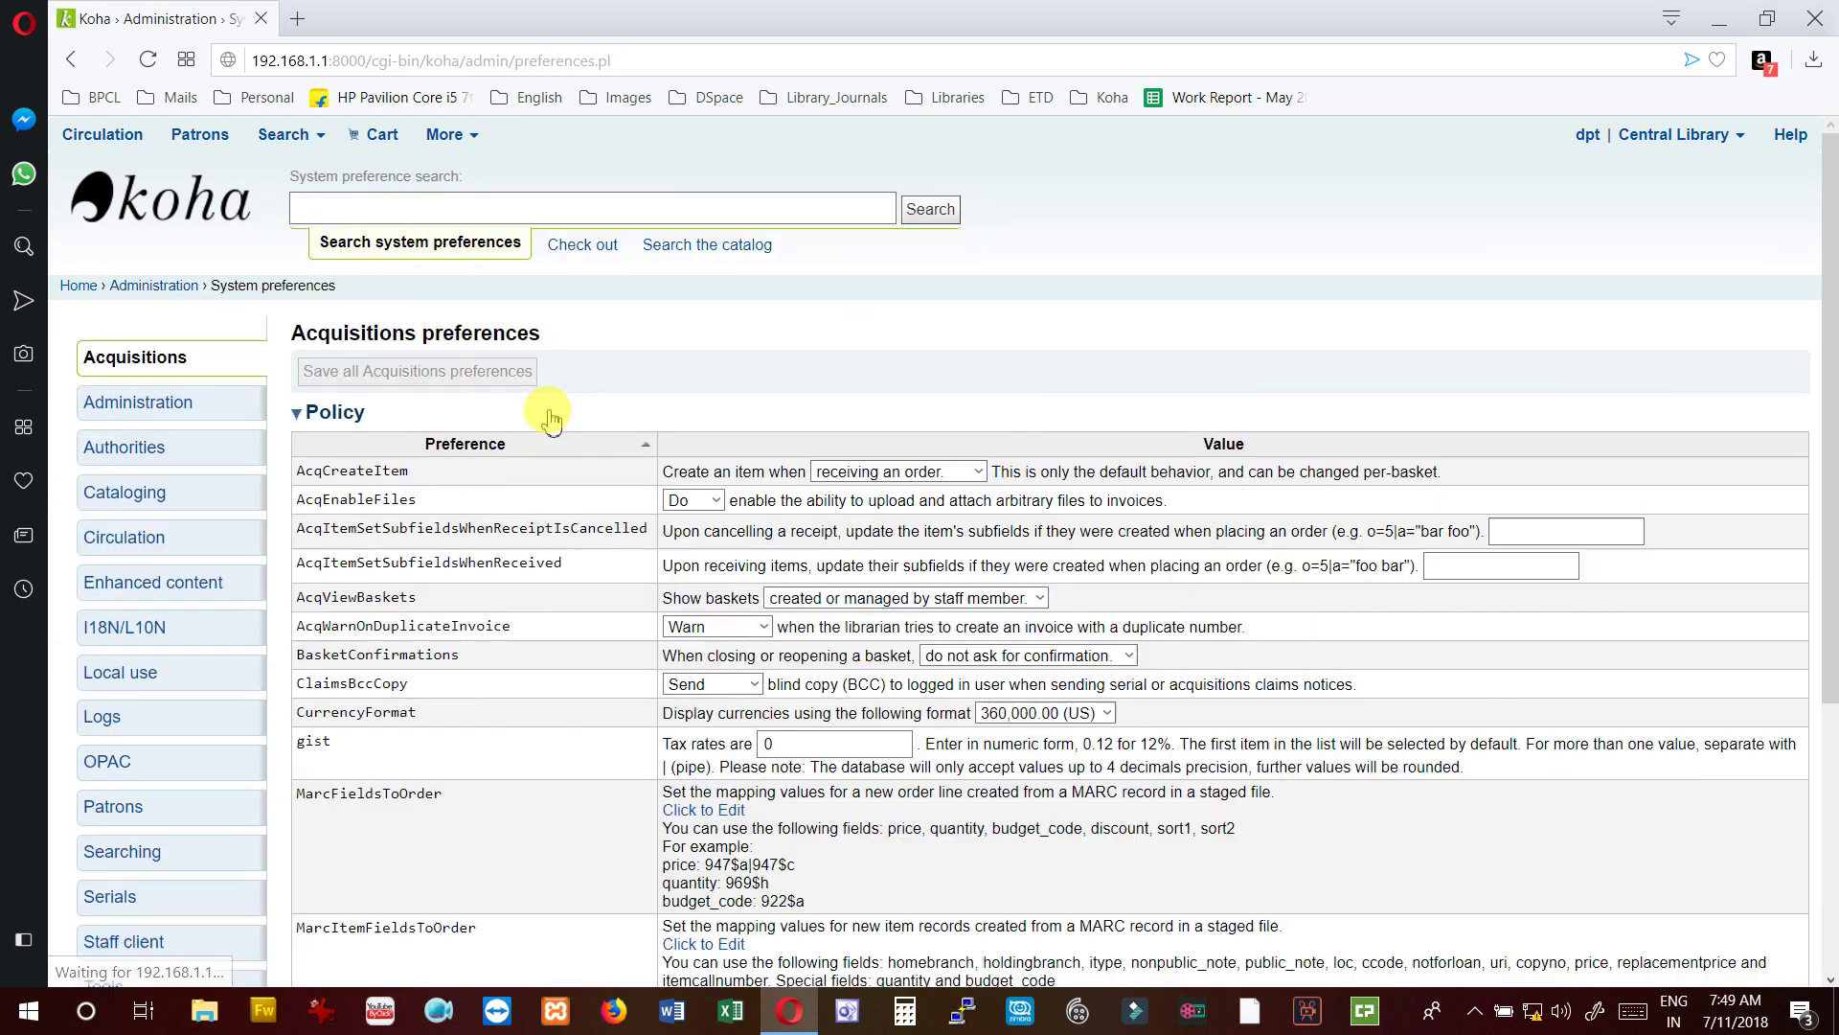
scroll(113, 707, down, 4)
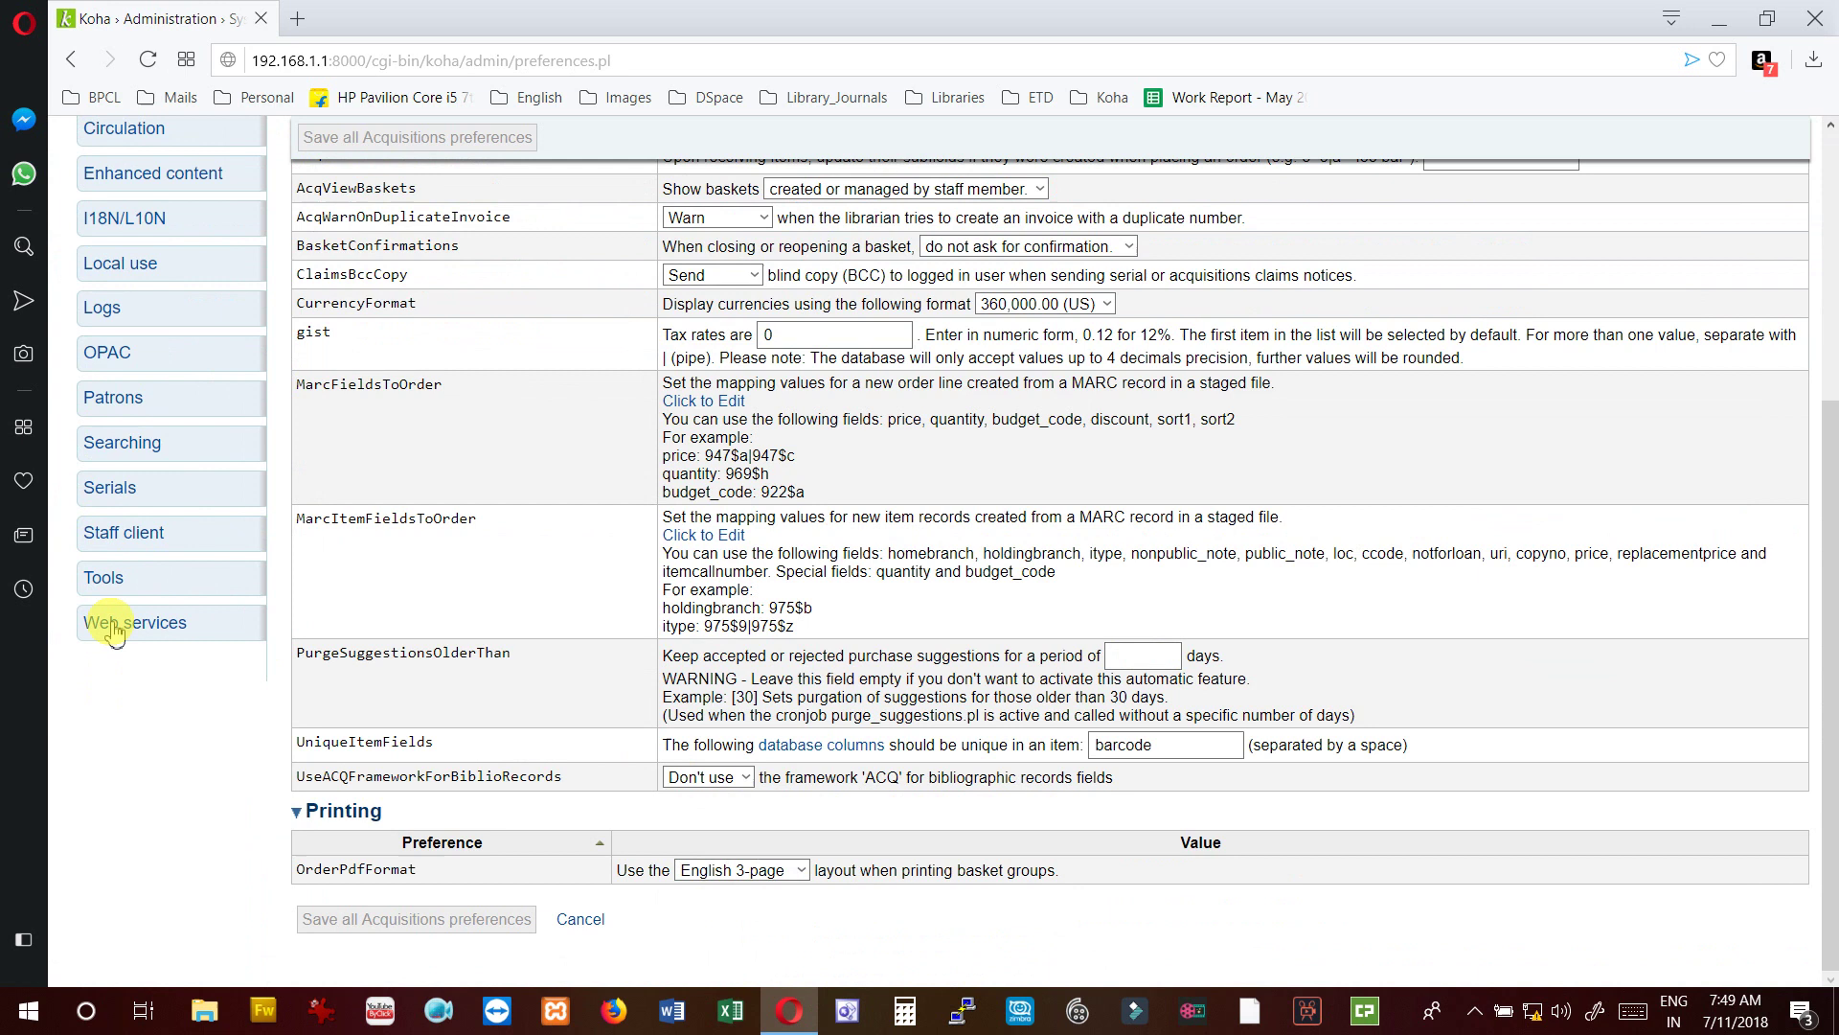
click(134, 546)
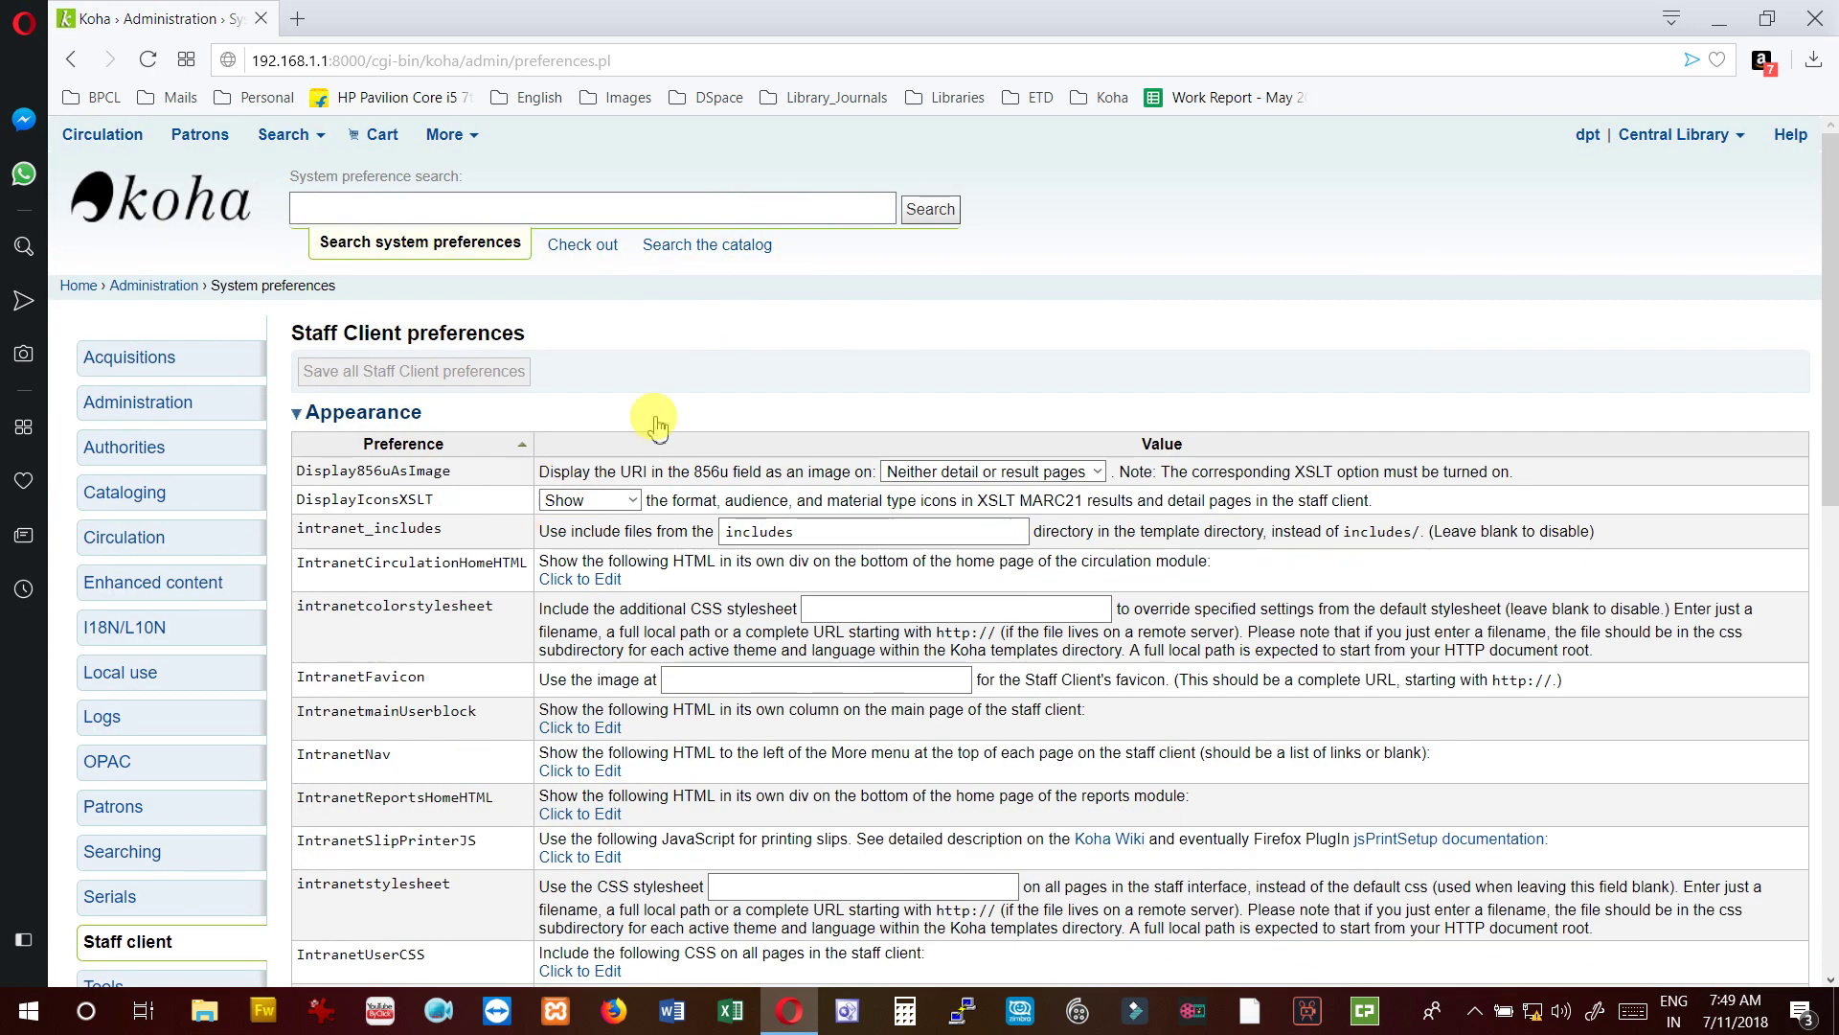
scroll(1054, 373, down, 15)
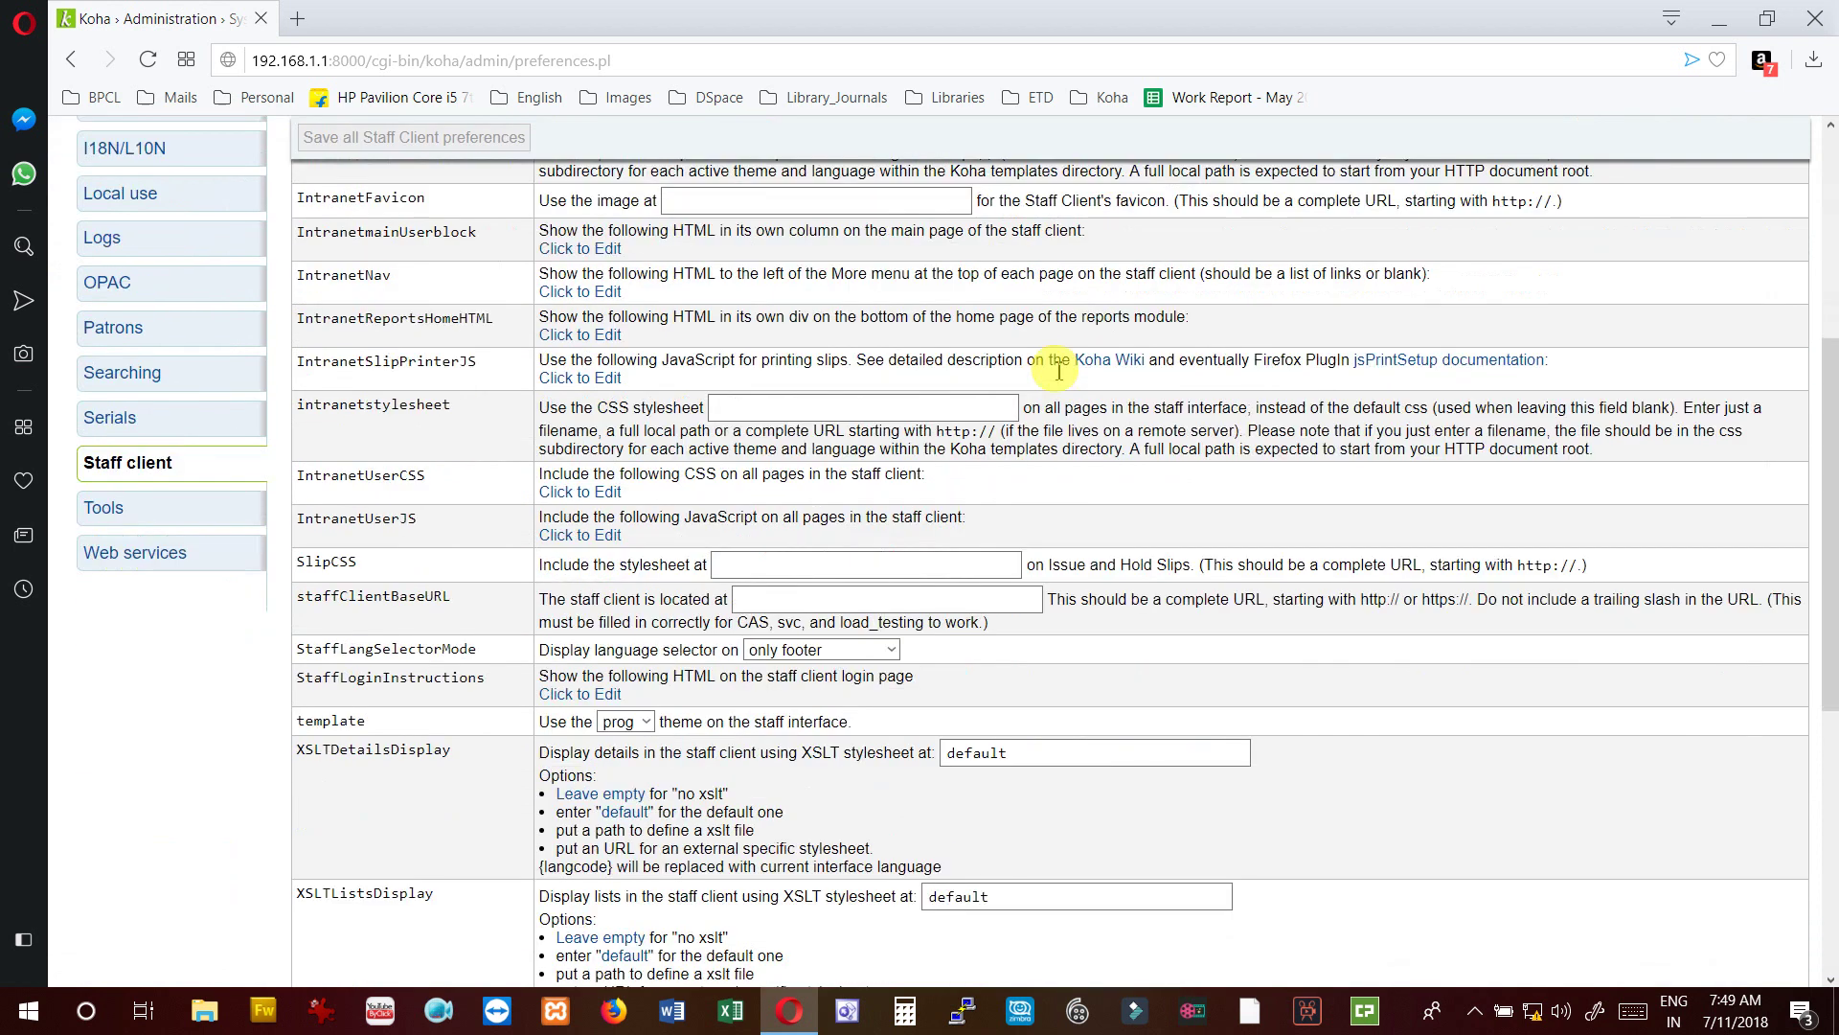
scroll(1054, 373, up, 15)
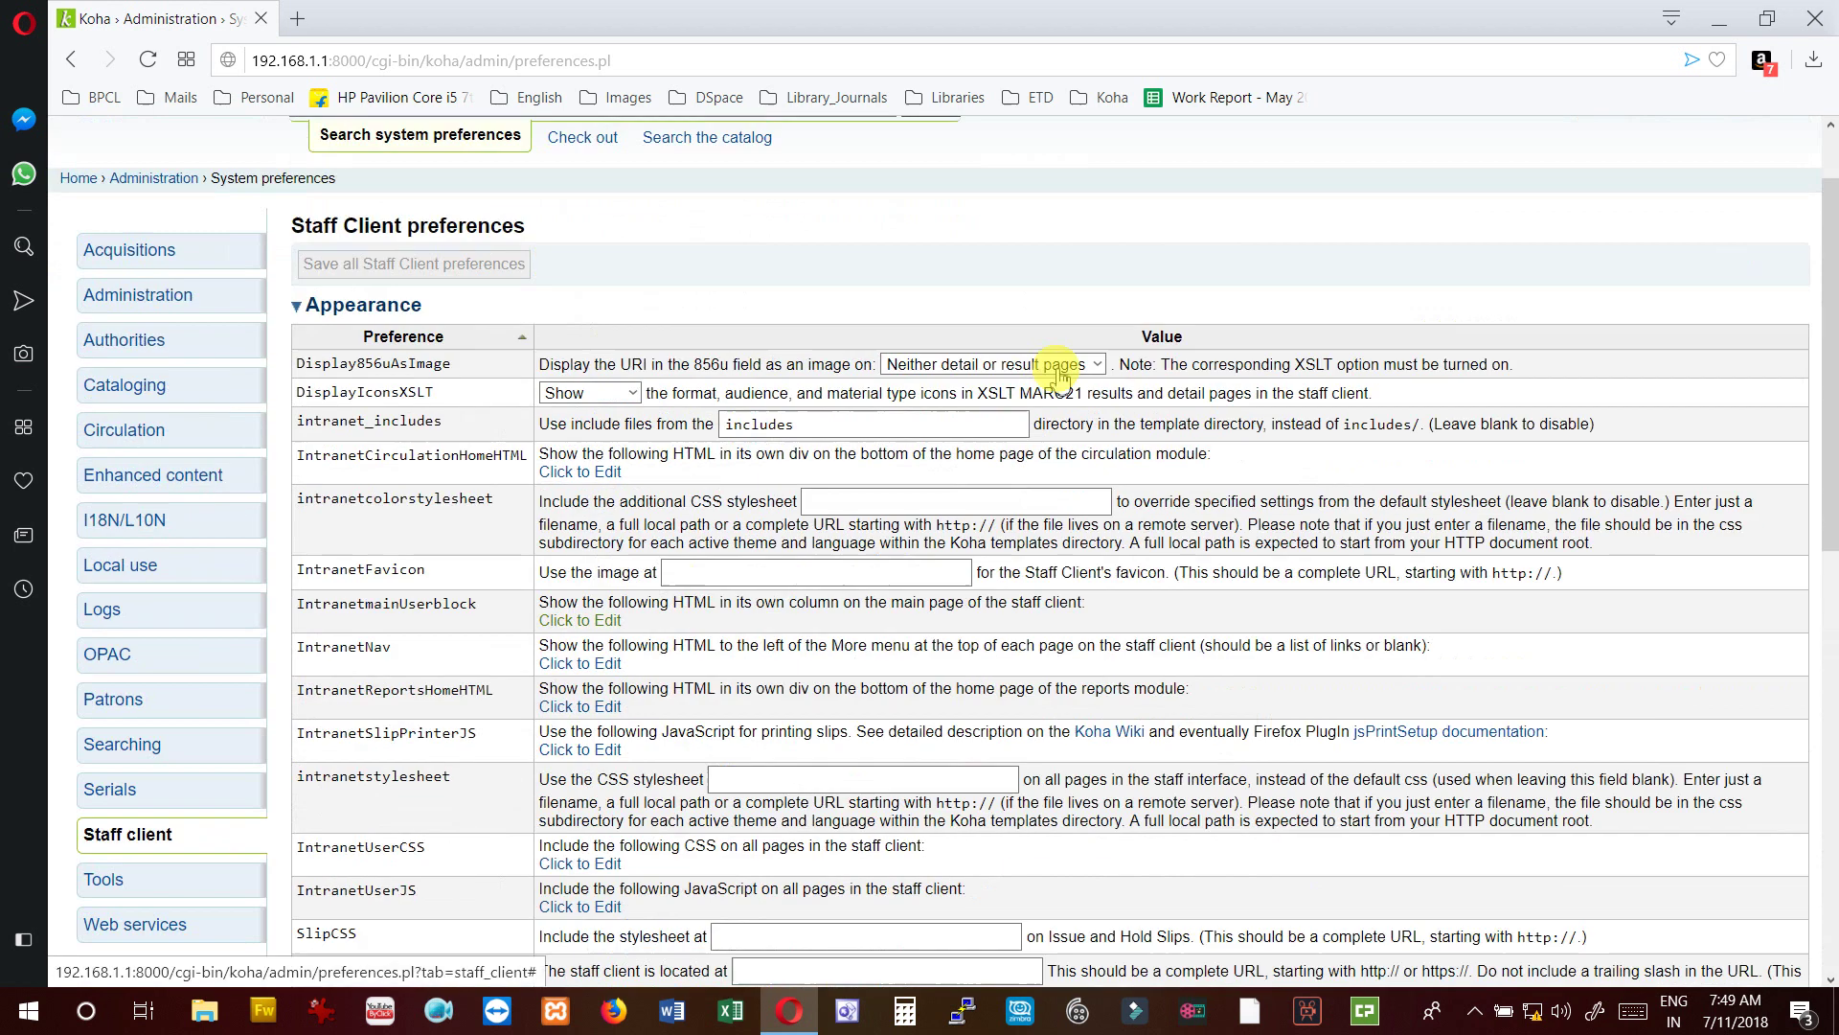
scroll(1054, 374, down, 2)
scroll(1060, 377, down, 1)
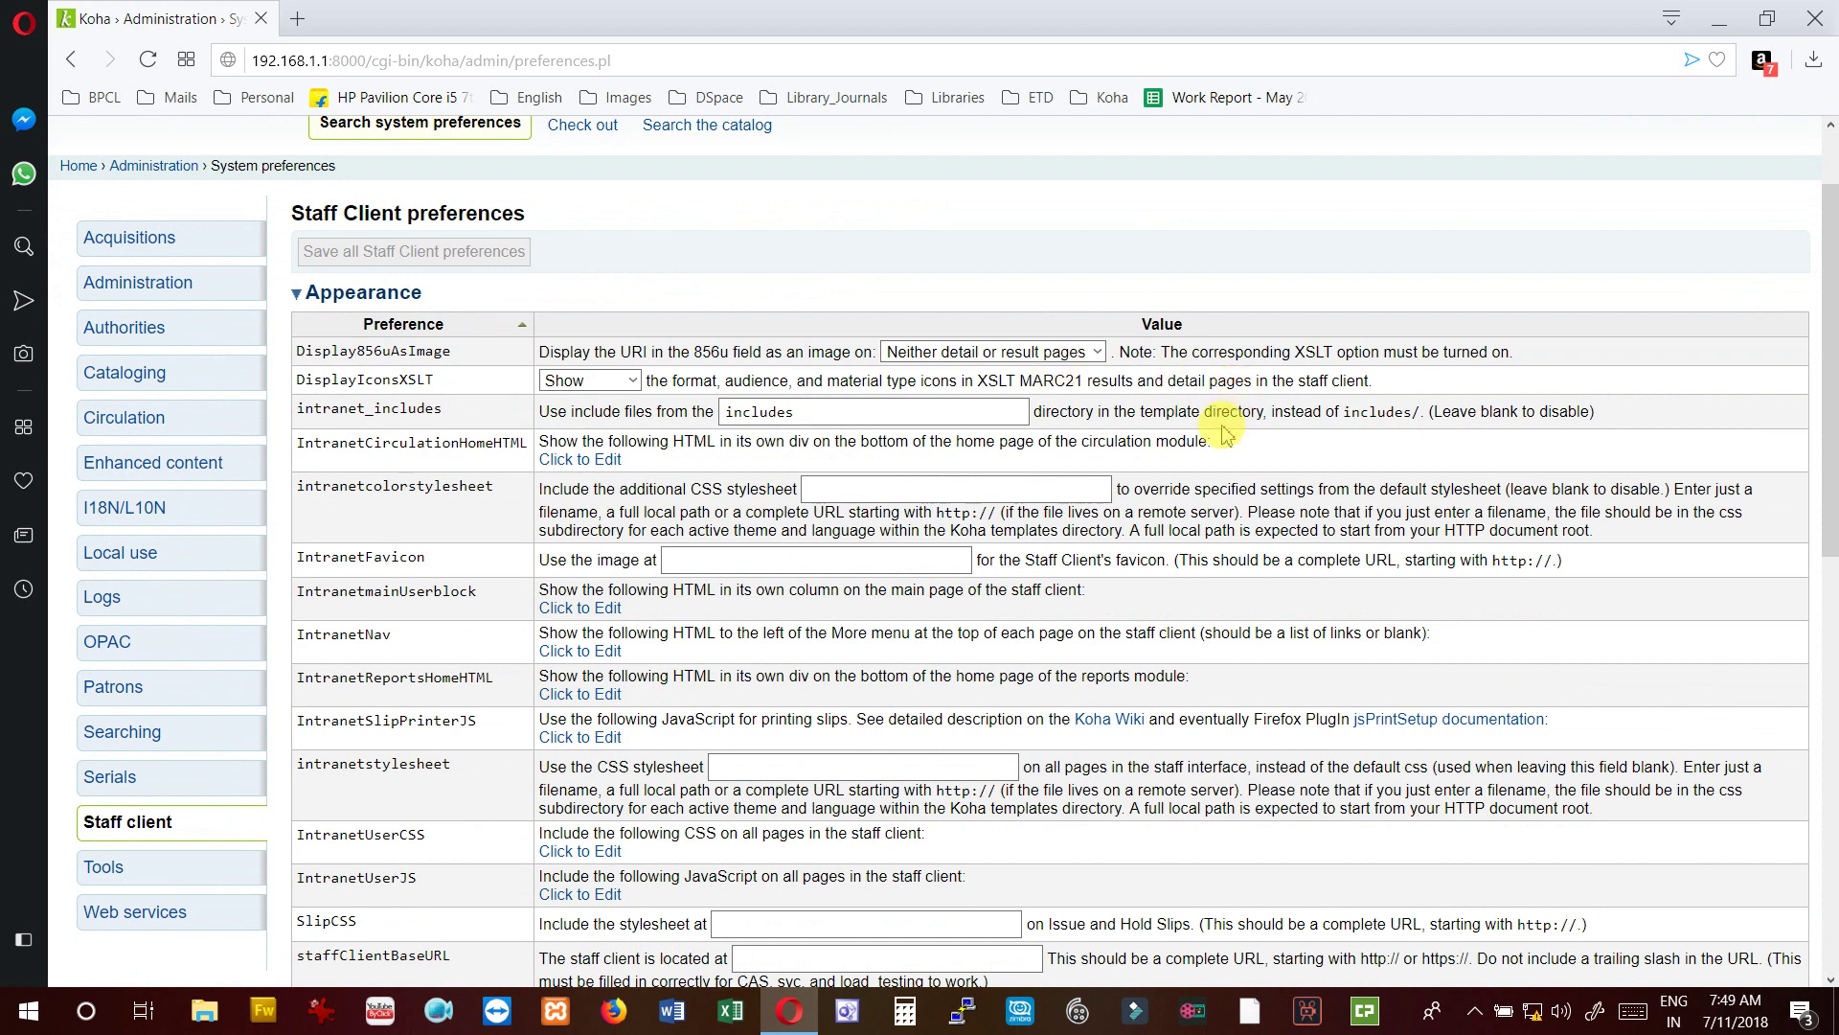
scroll(1227, 434, down, 2)
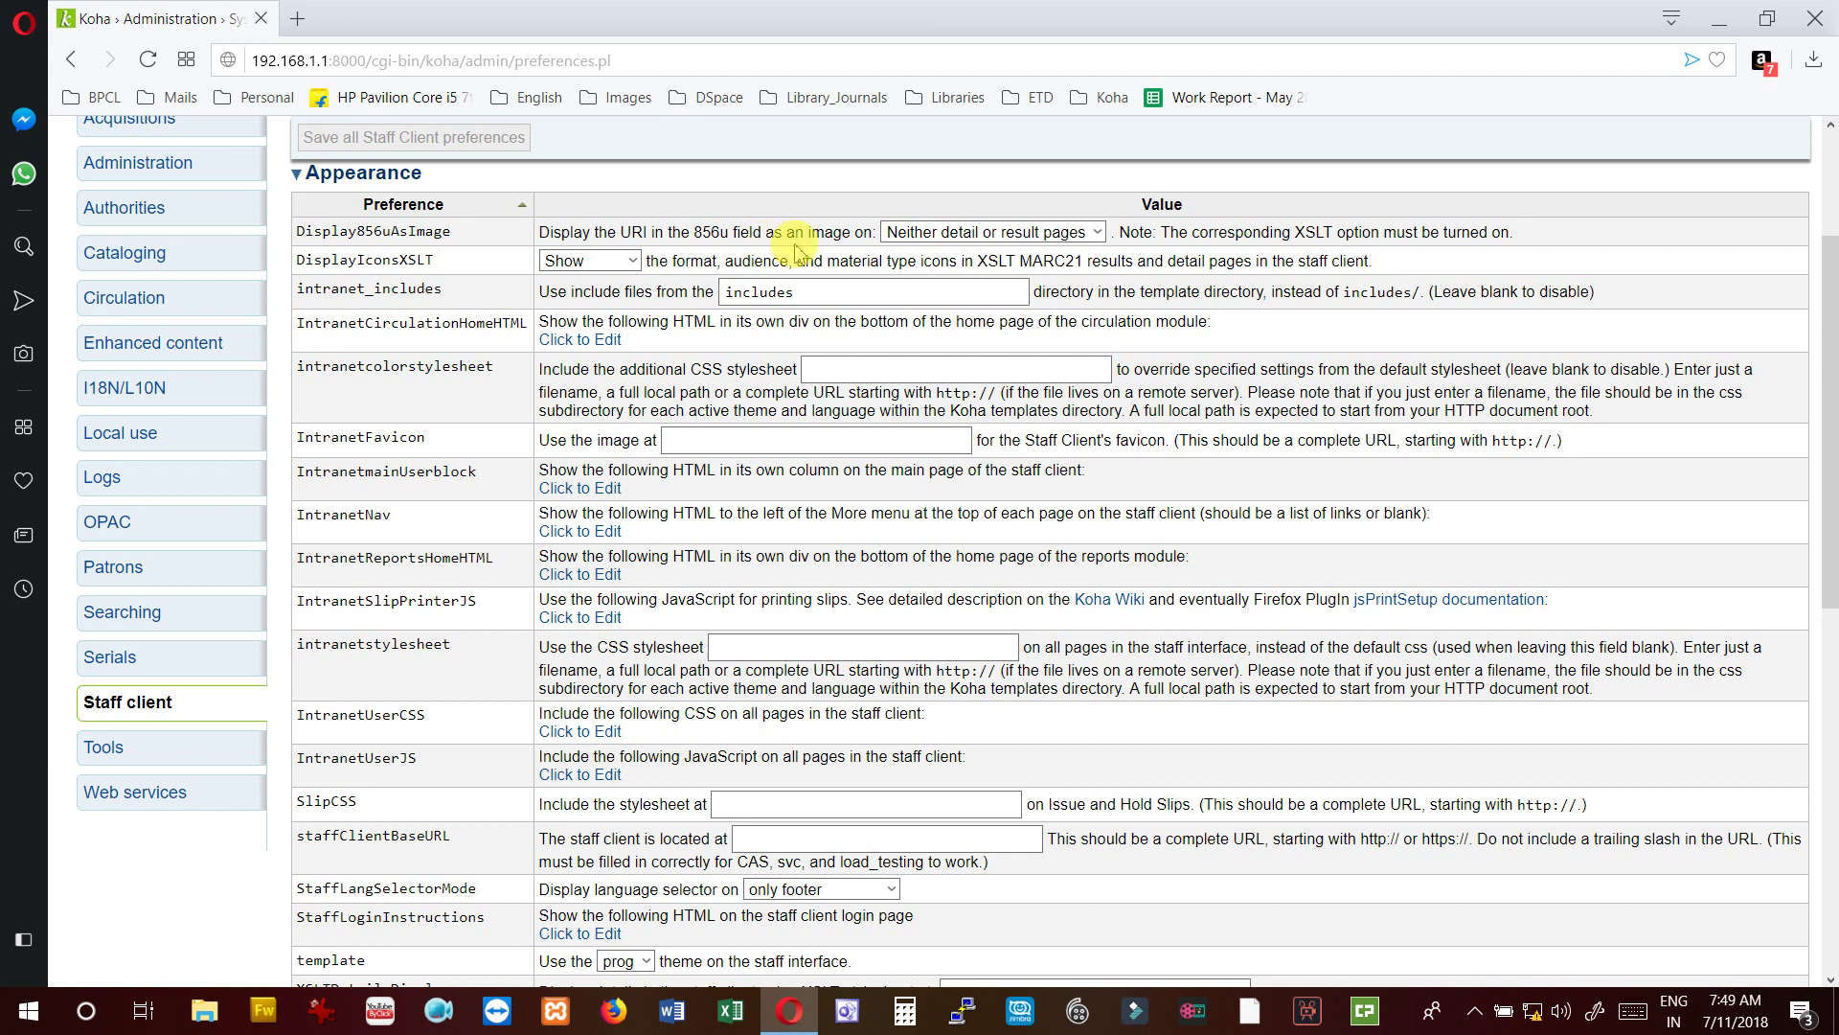
- Set Display856uAsImage to 'Both result and detail pages' and briefly highlight 'XSLT' in its note
click(1030, 235)
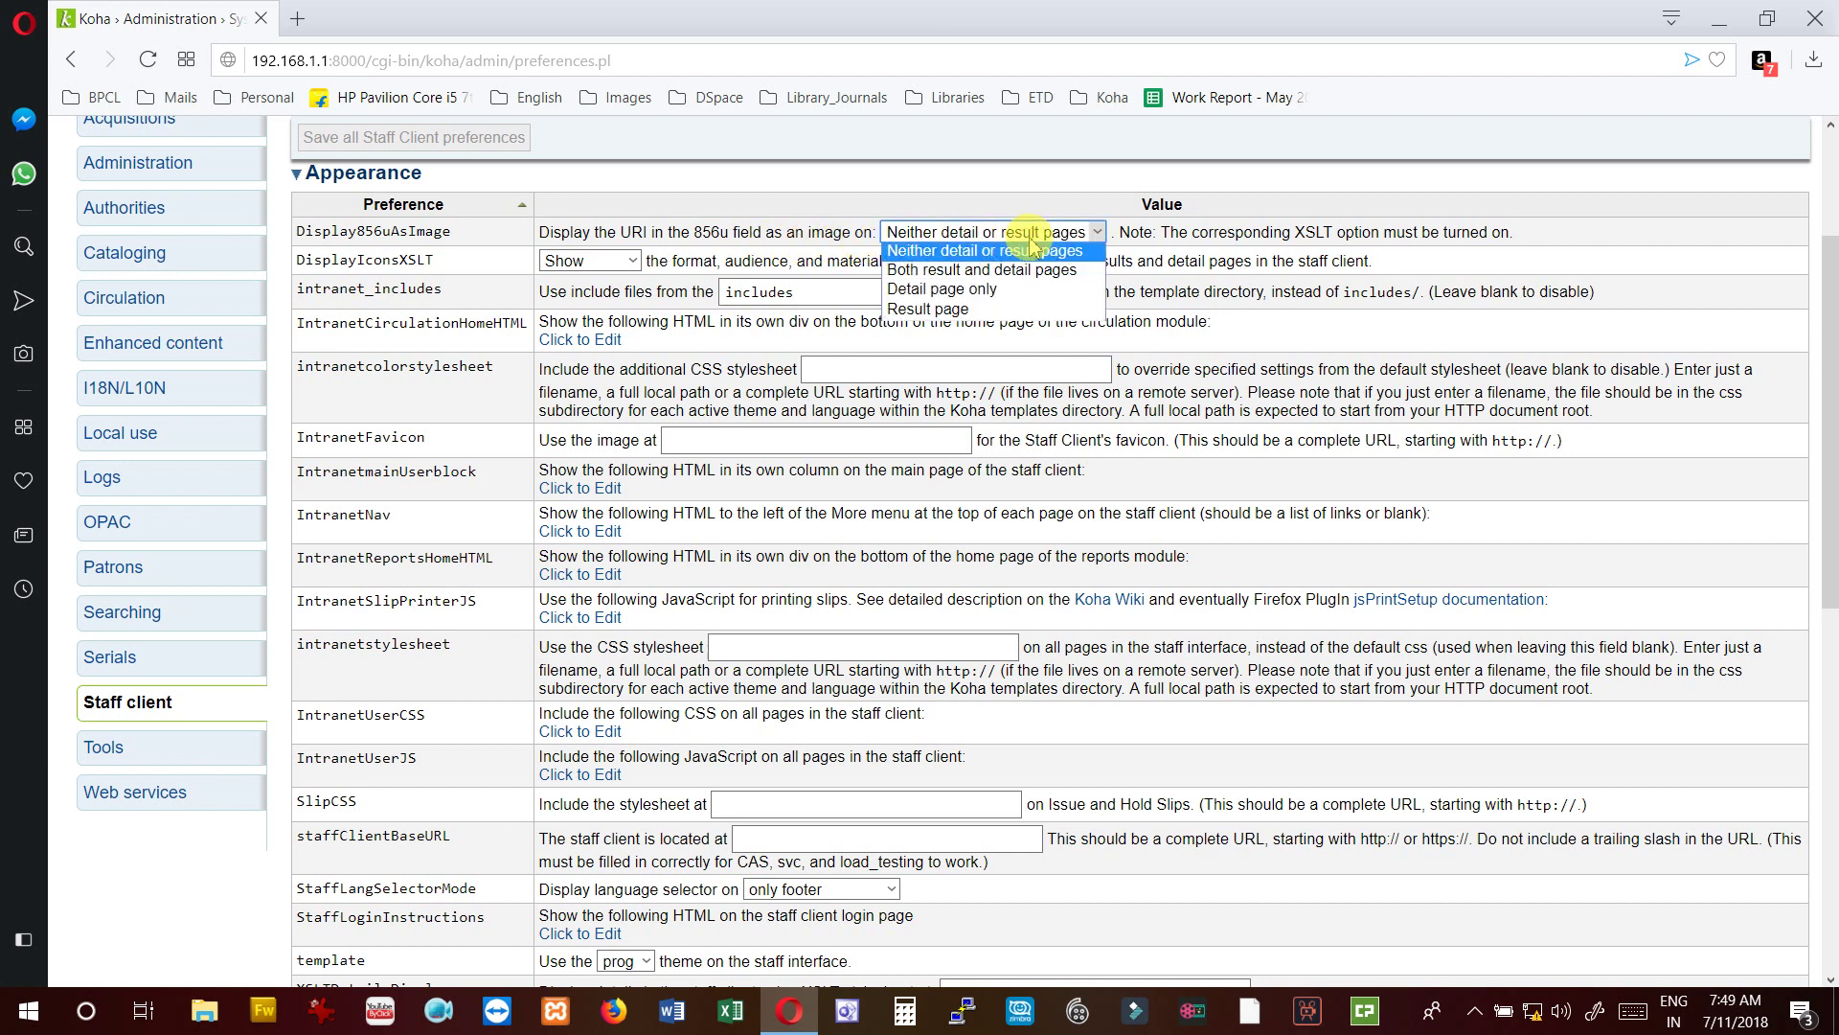
click(974, 273)
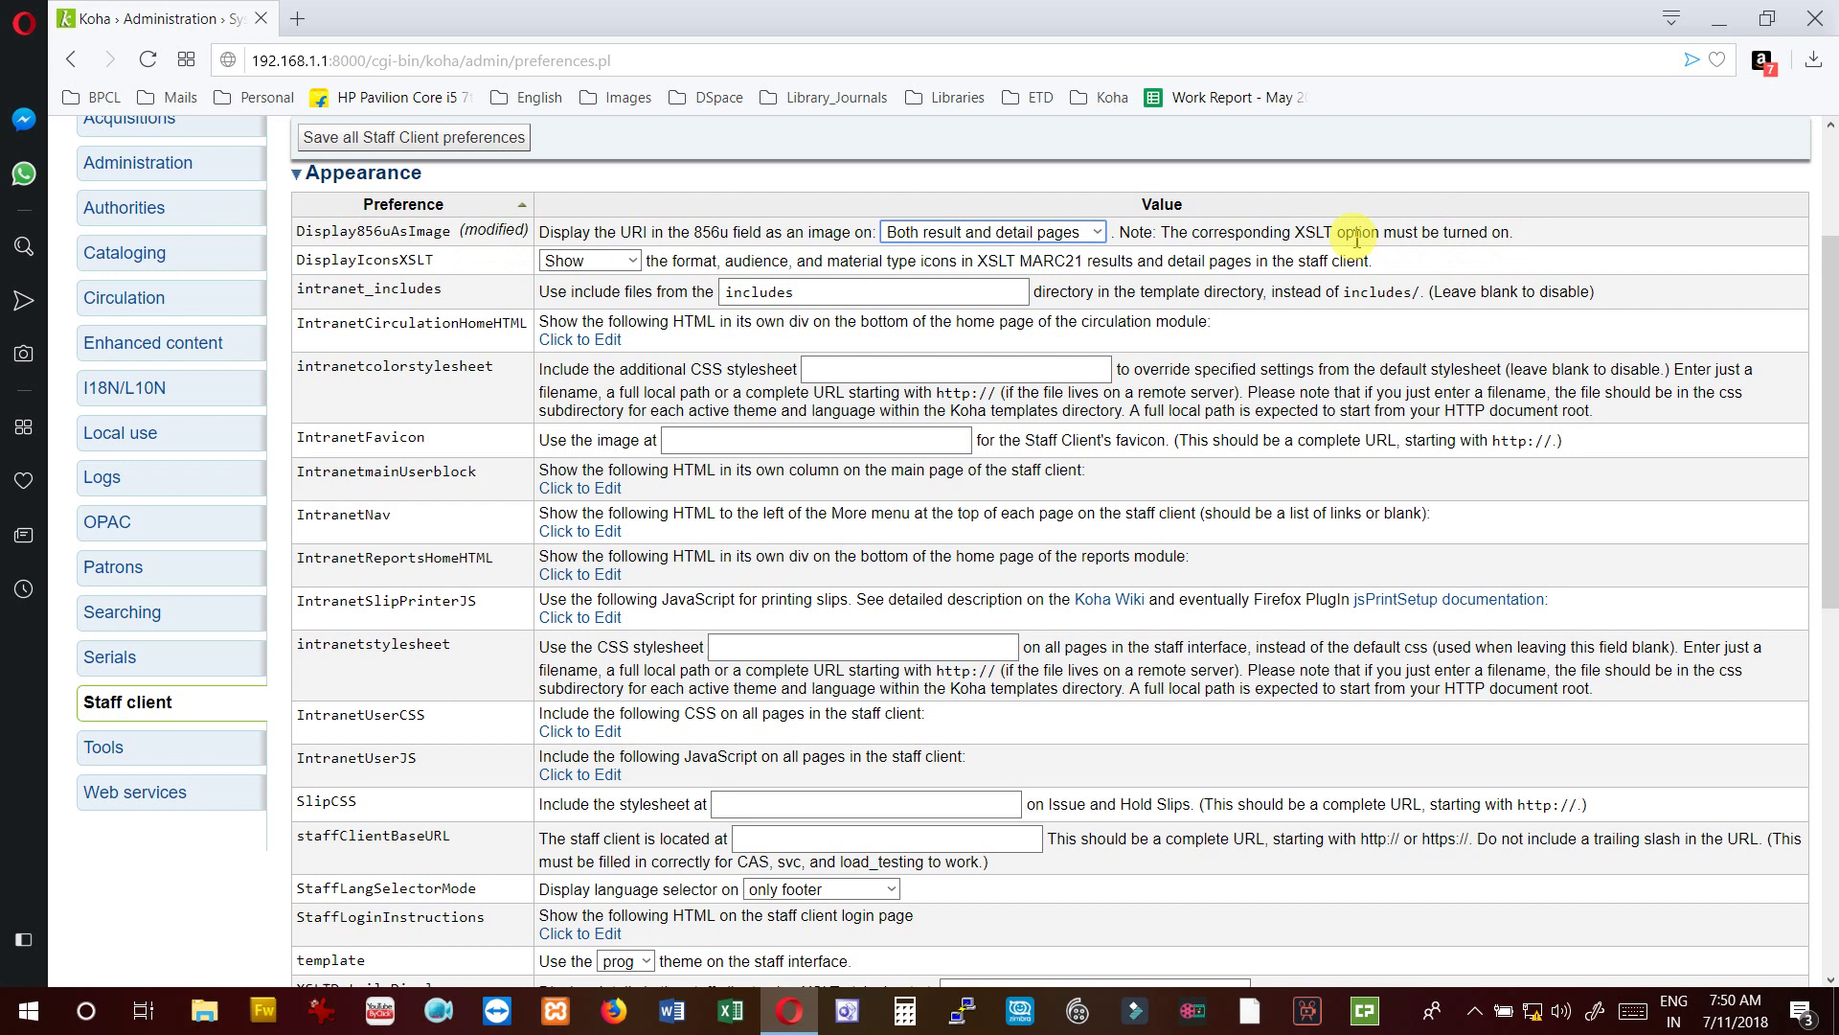
drag(1294, 234, 1333, 235)
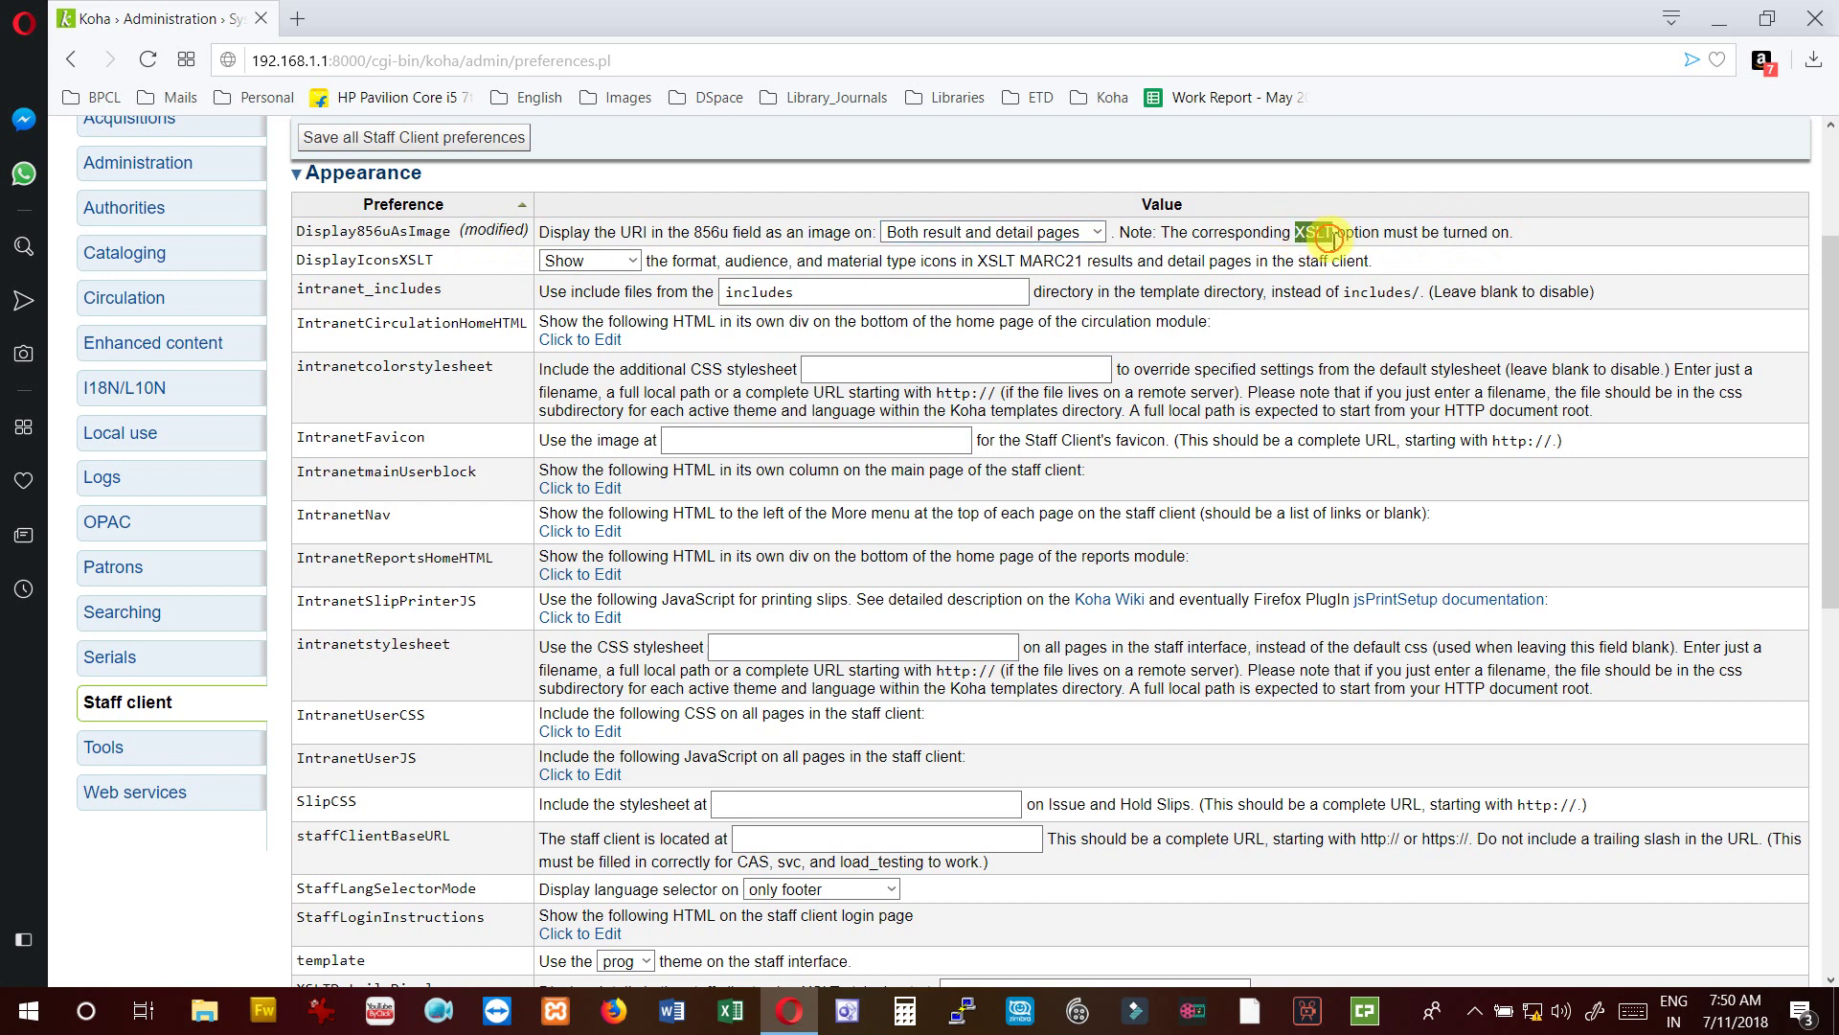
click(1459, 244)
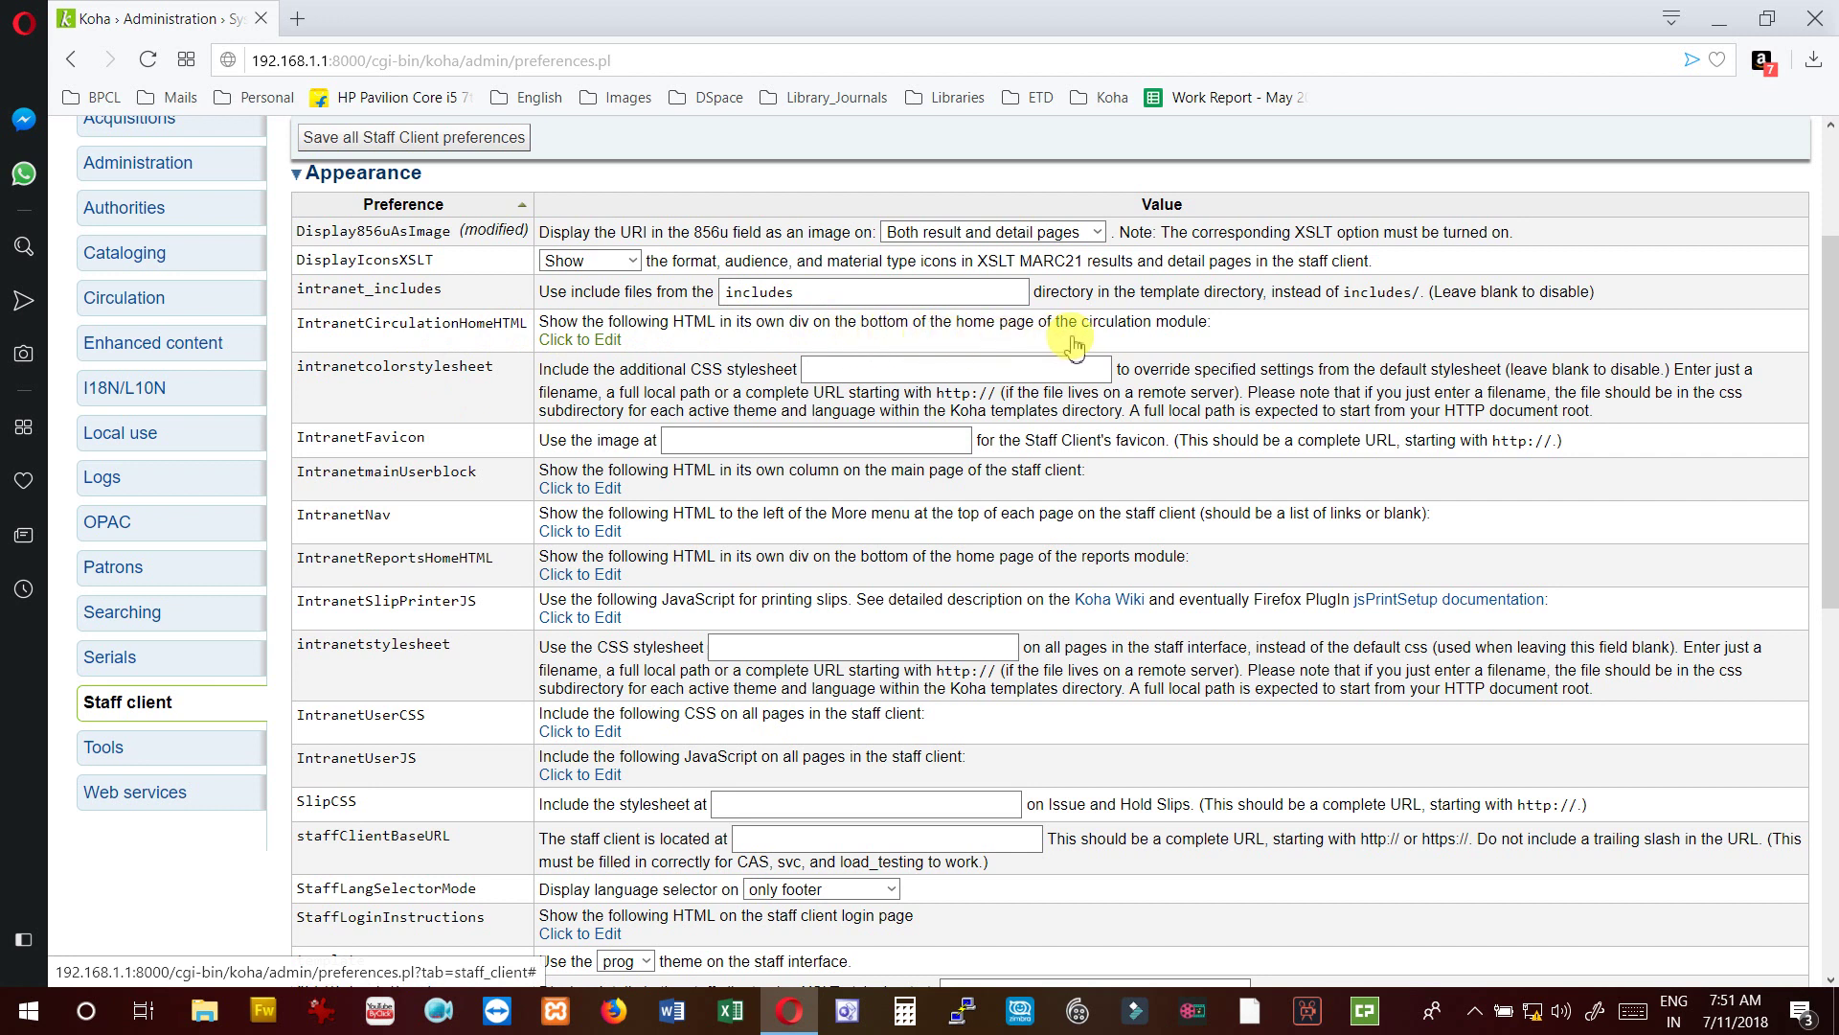
- Expand the empty IntranetCirculationHomeHTML box, then check the intranetcolorstylesheet and IntranetFavicon fields without entering values
click(603, 345)
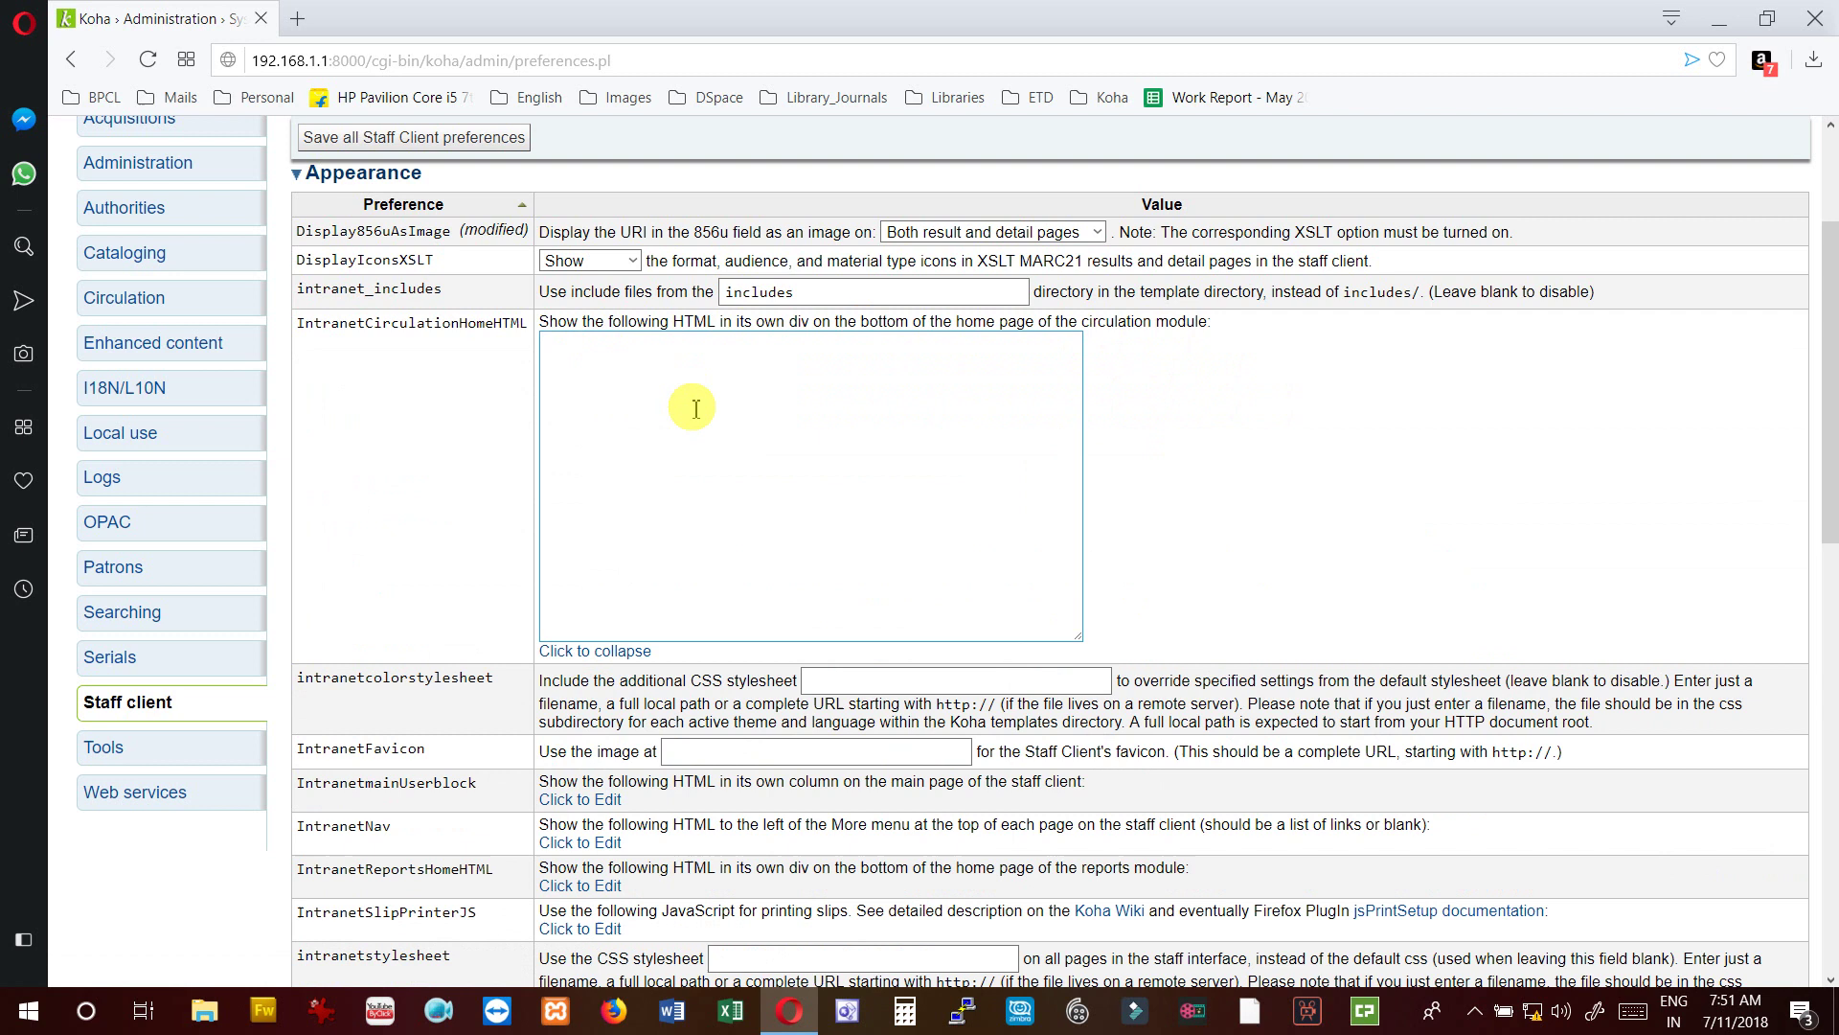
click(668, 393)
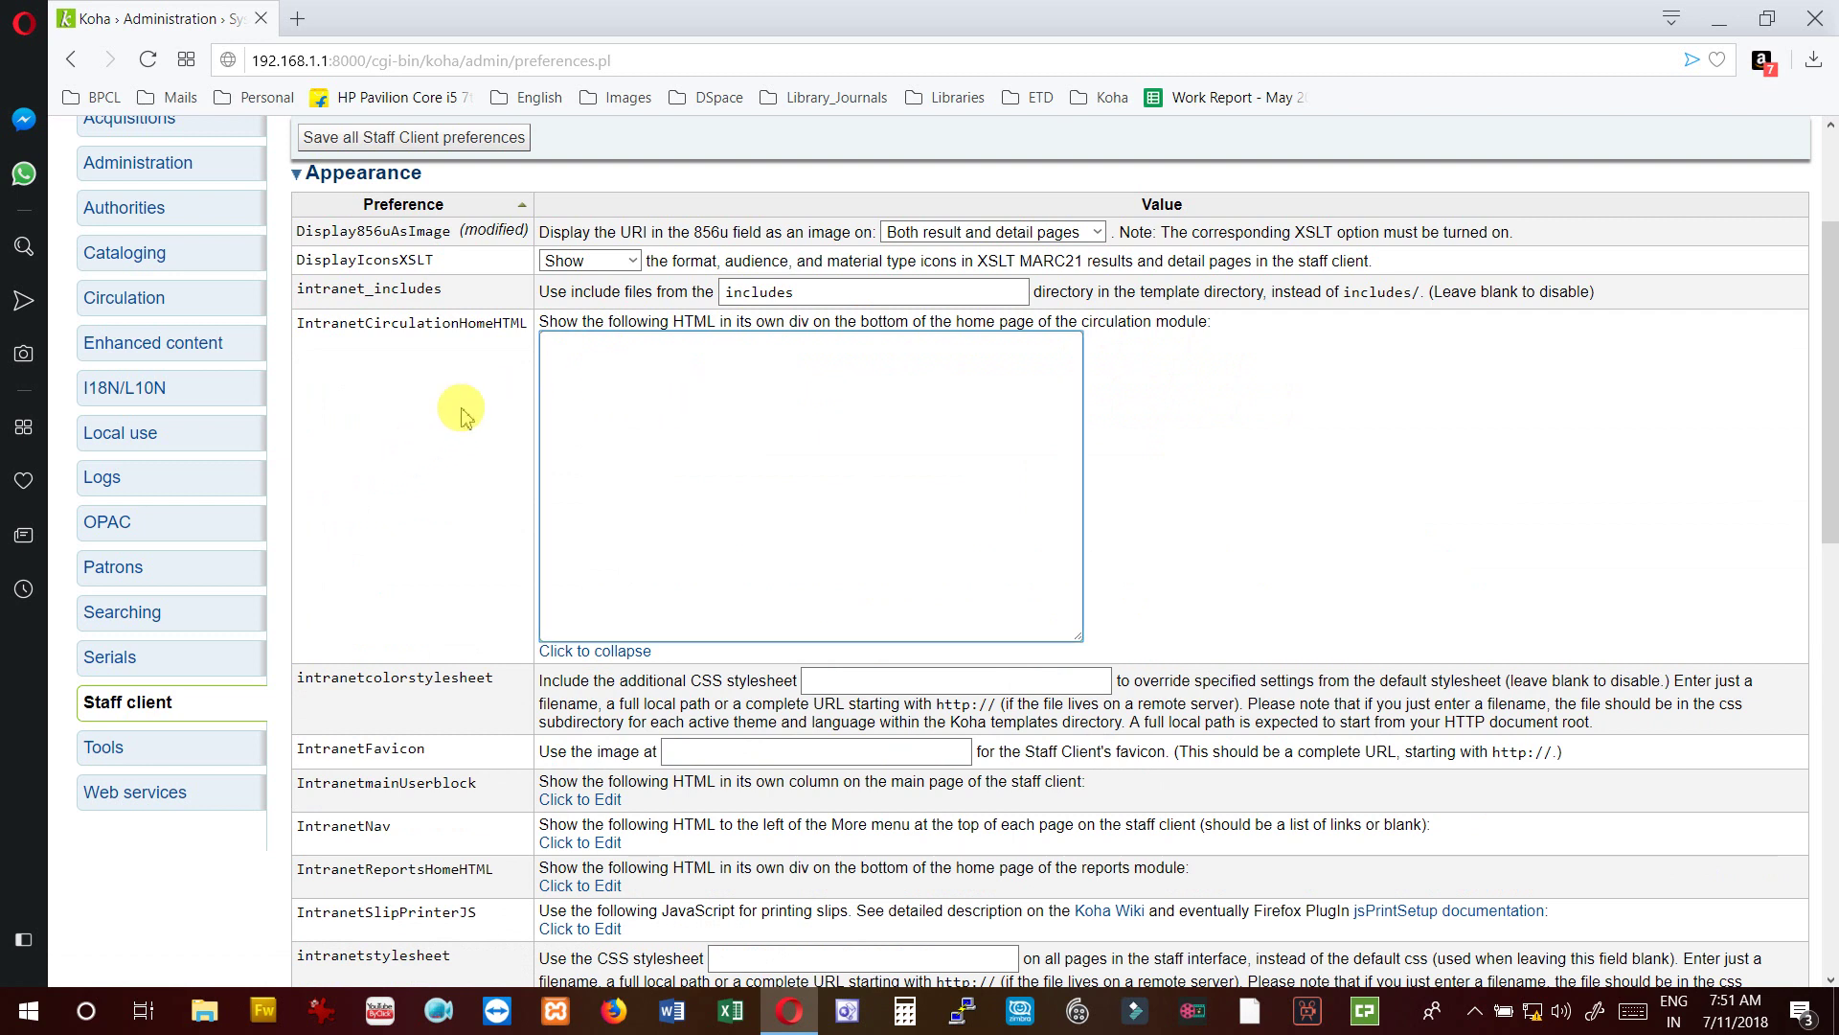
scroll(466, 419, down, 5)
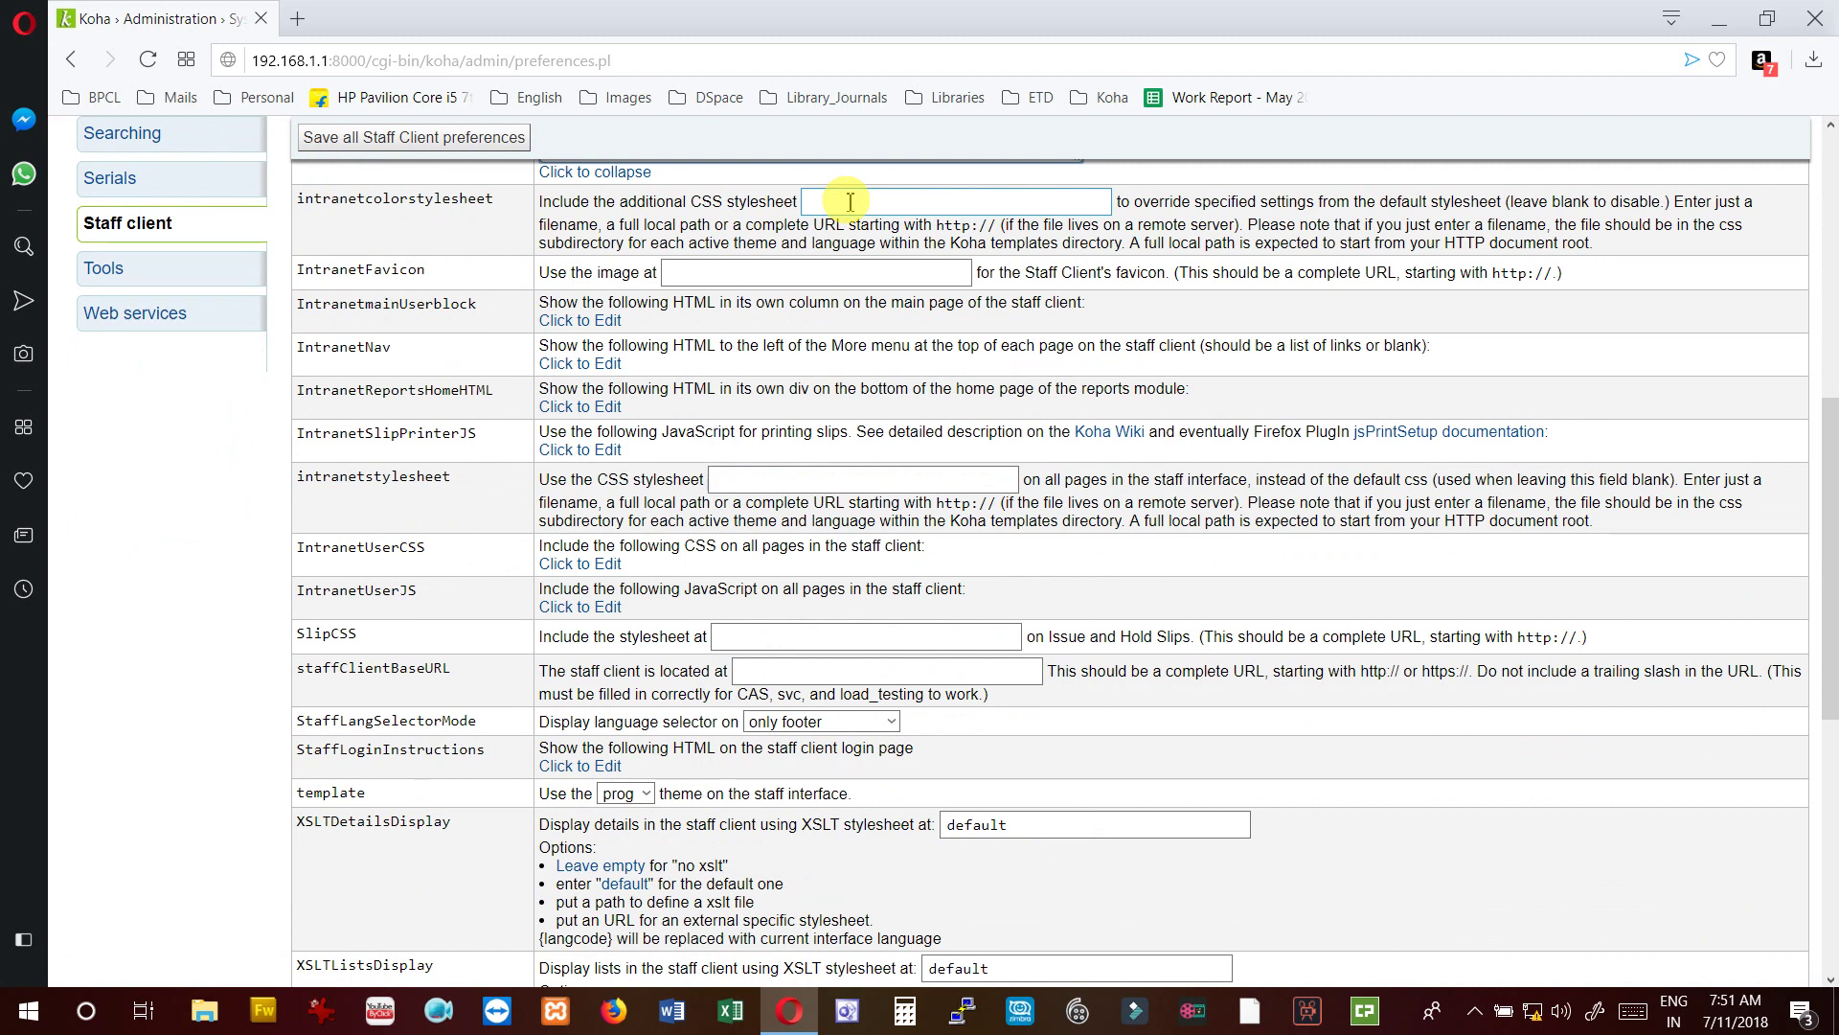
click(919, 203)
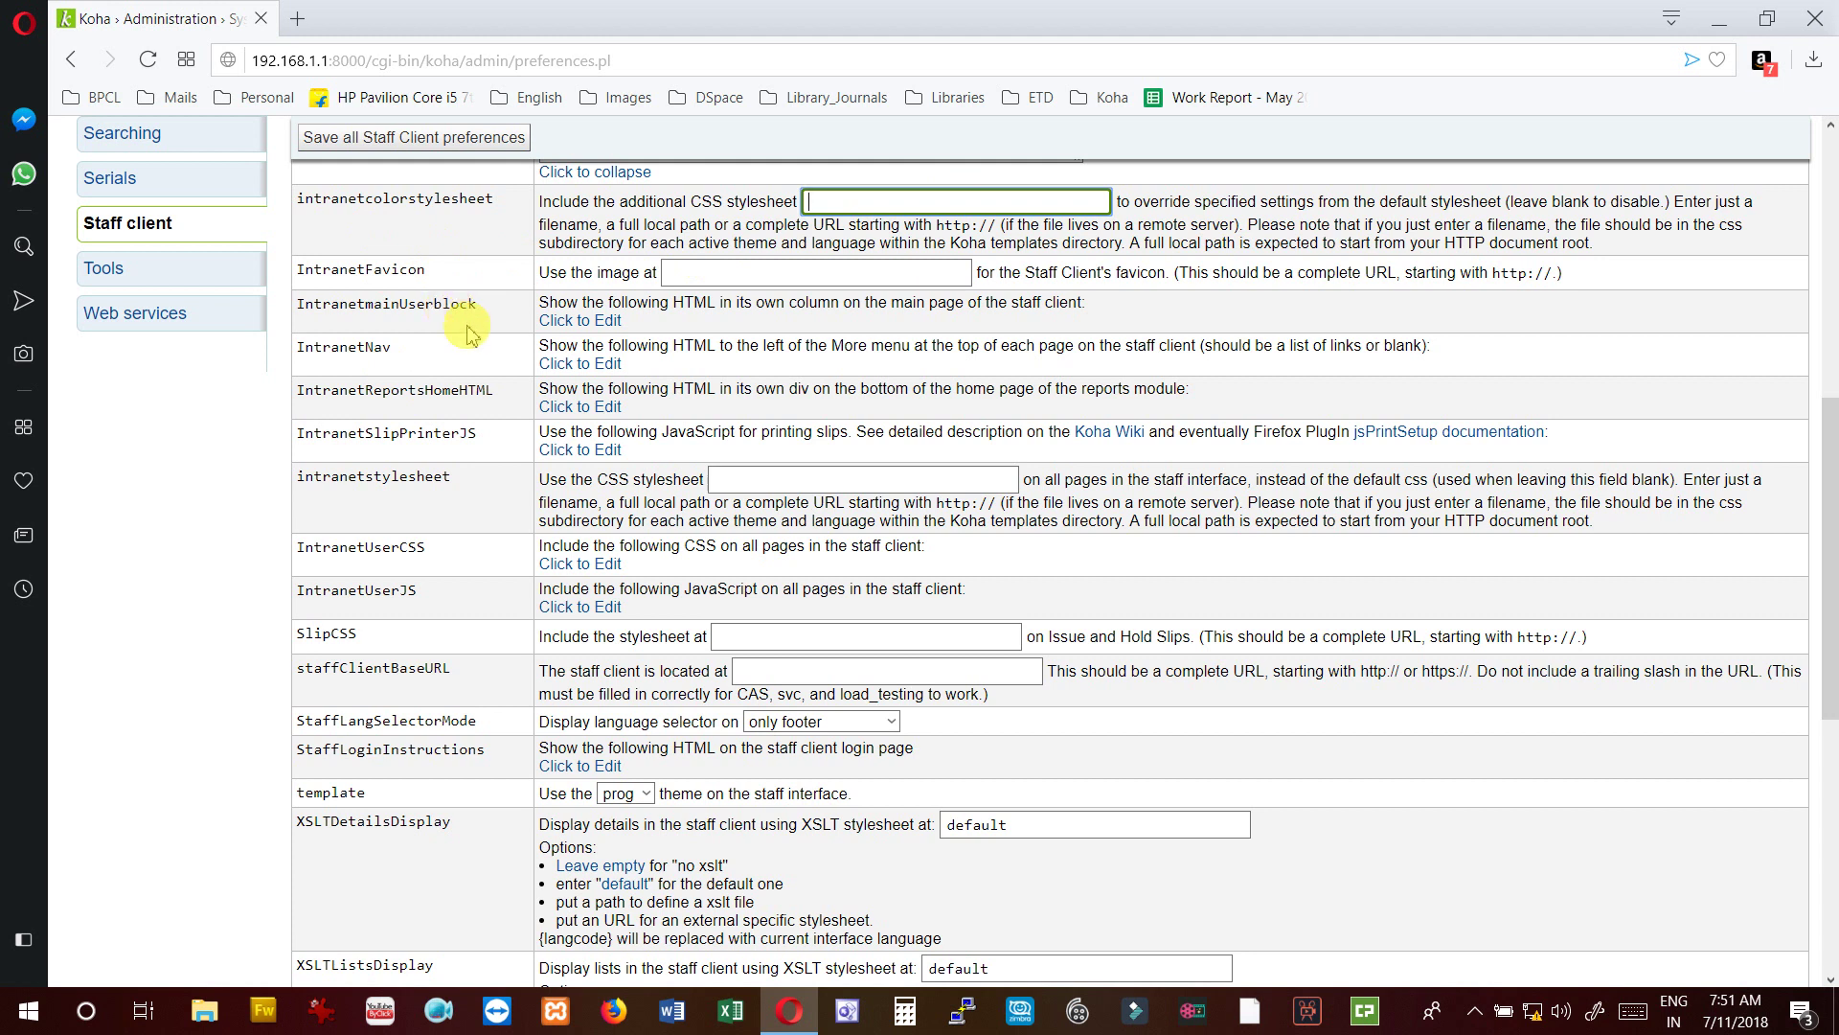
click(733, 274)
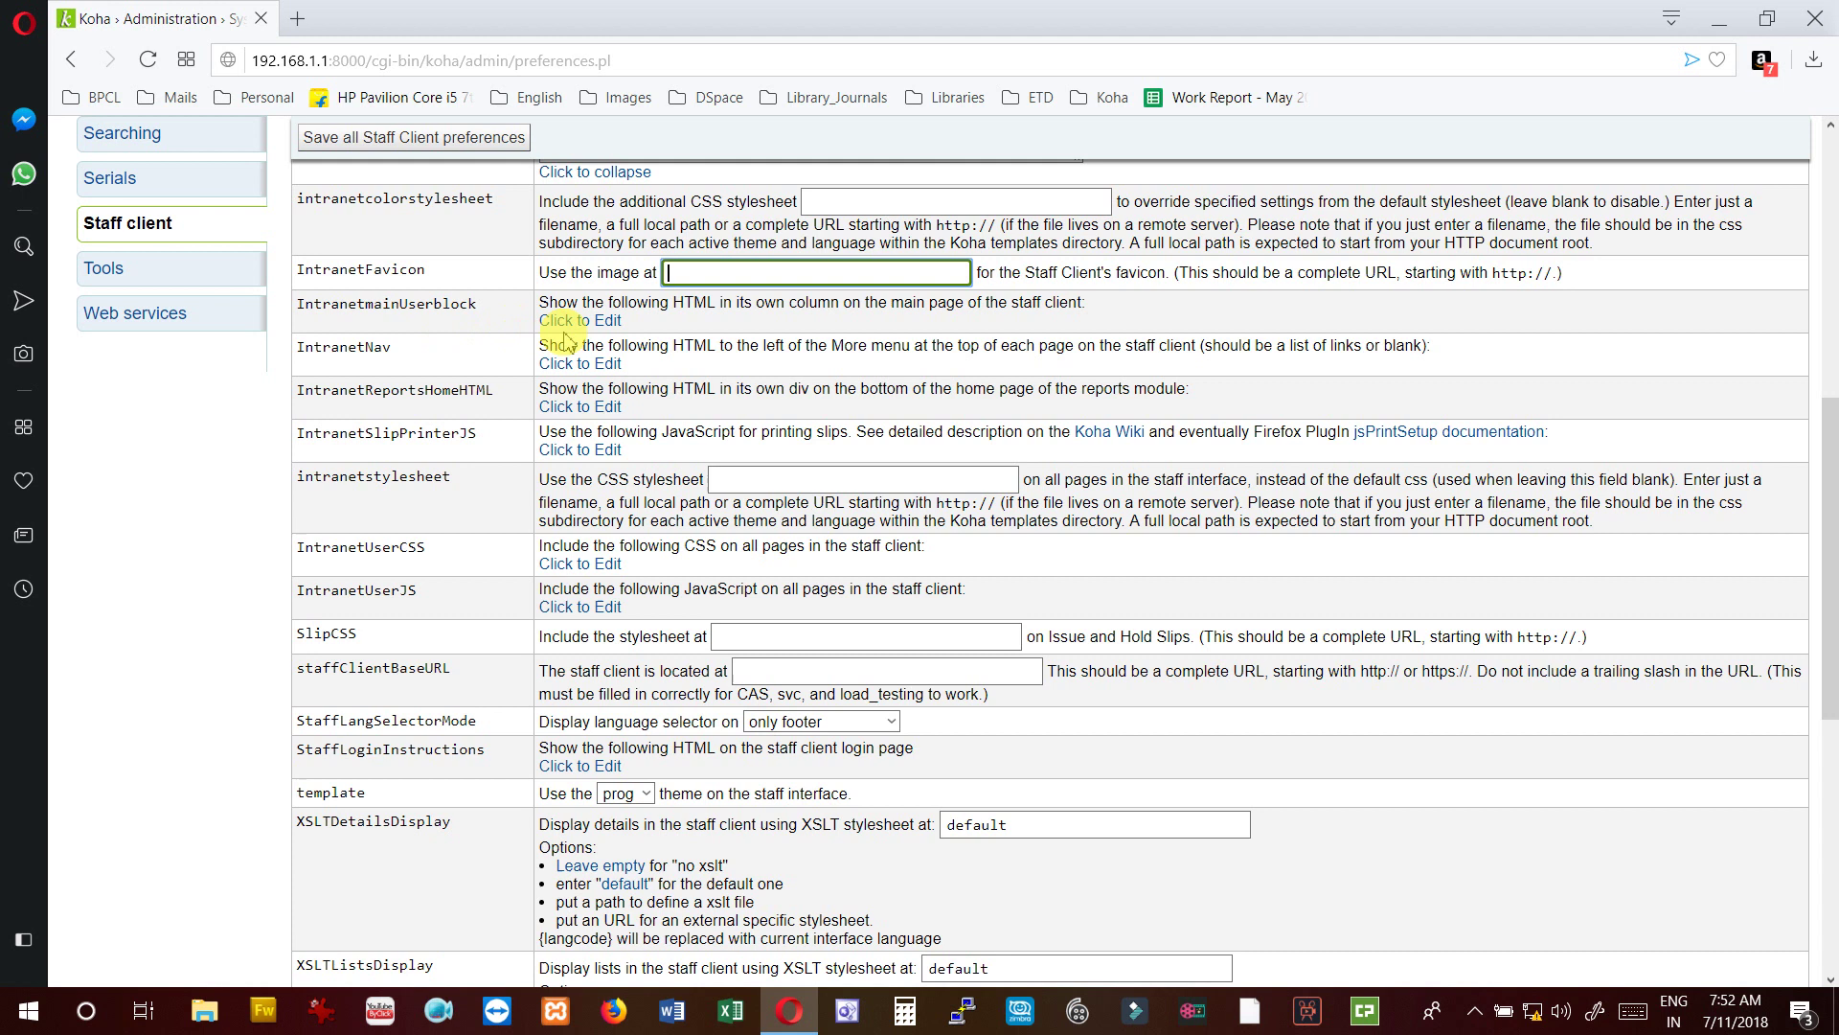
click(592, 320)
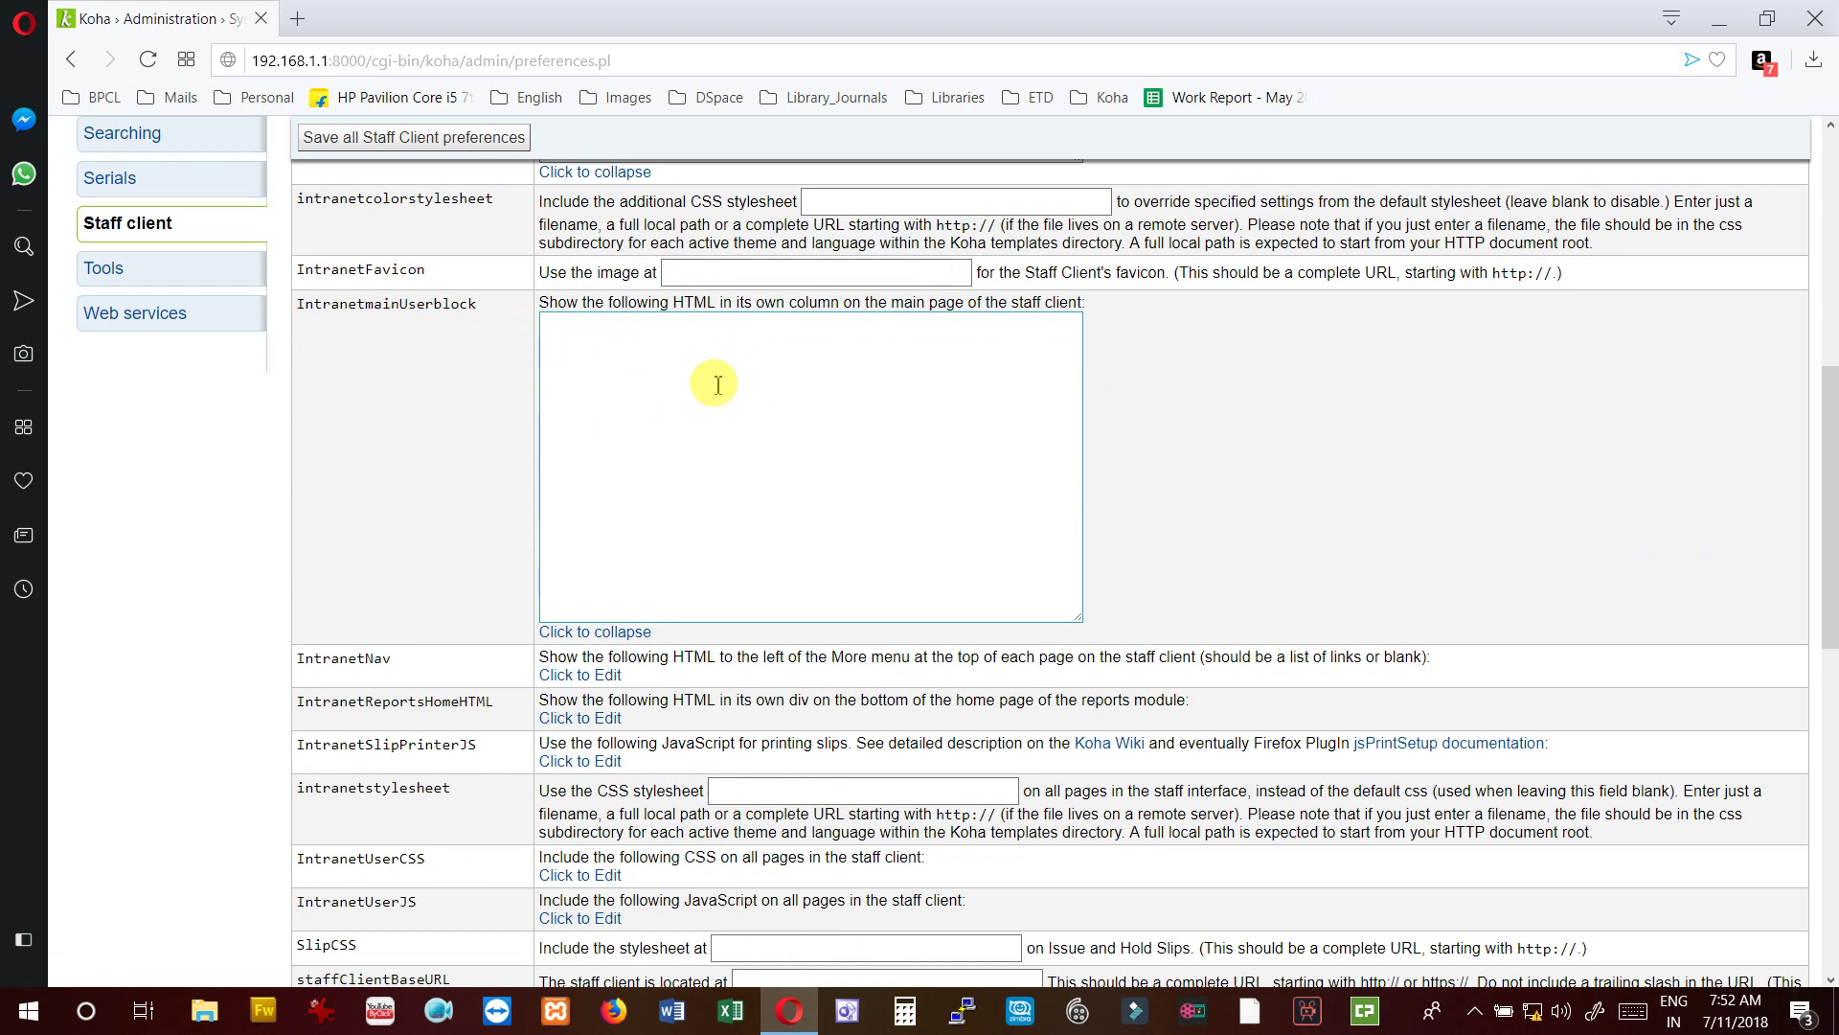
scroll(719, 384, down, 1)
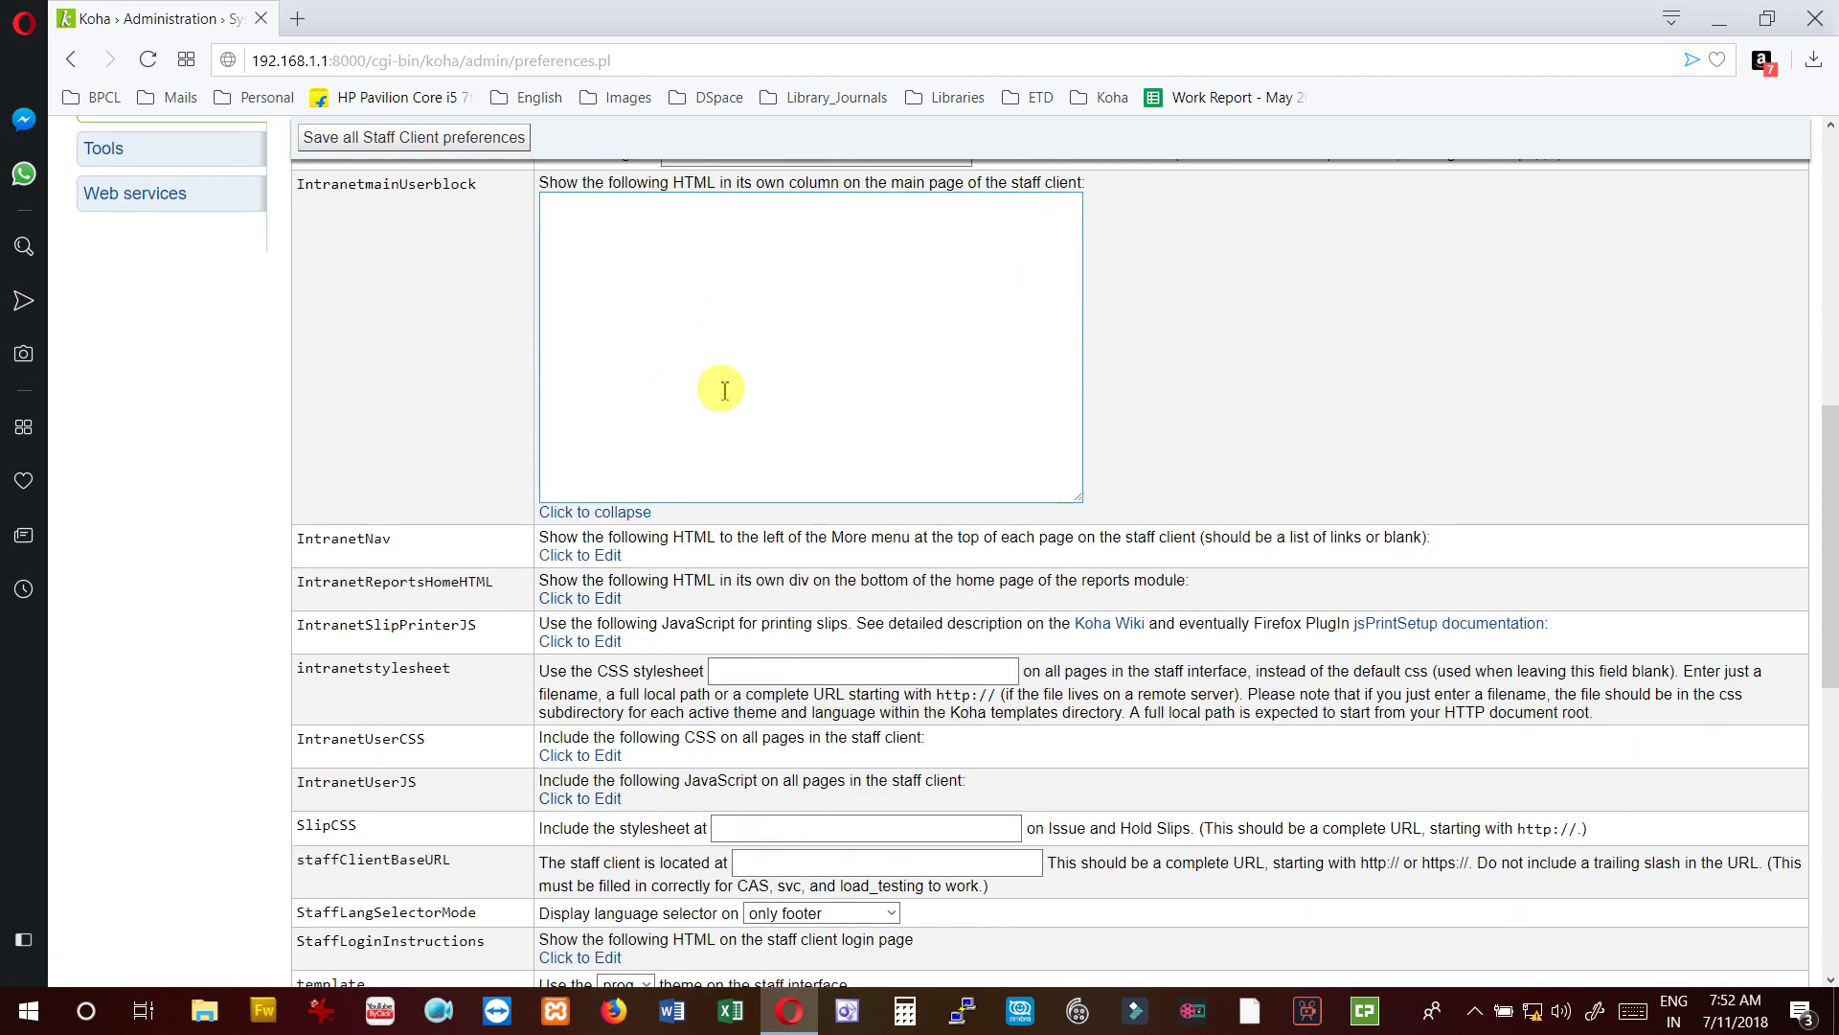
click(608, 514)
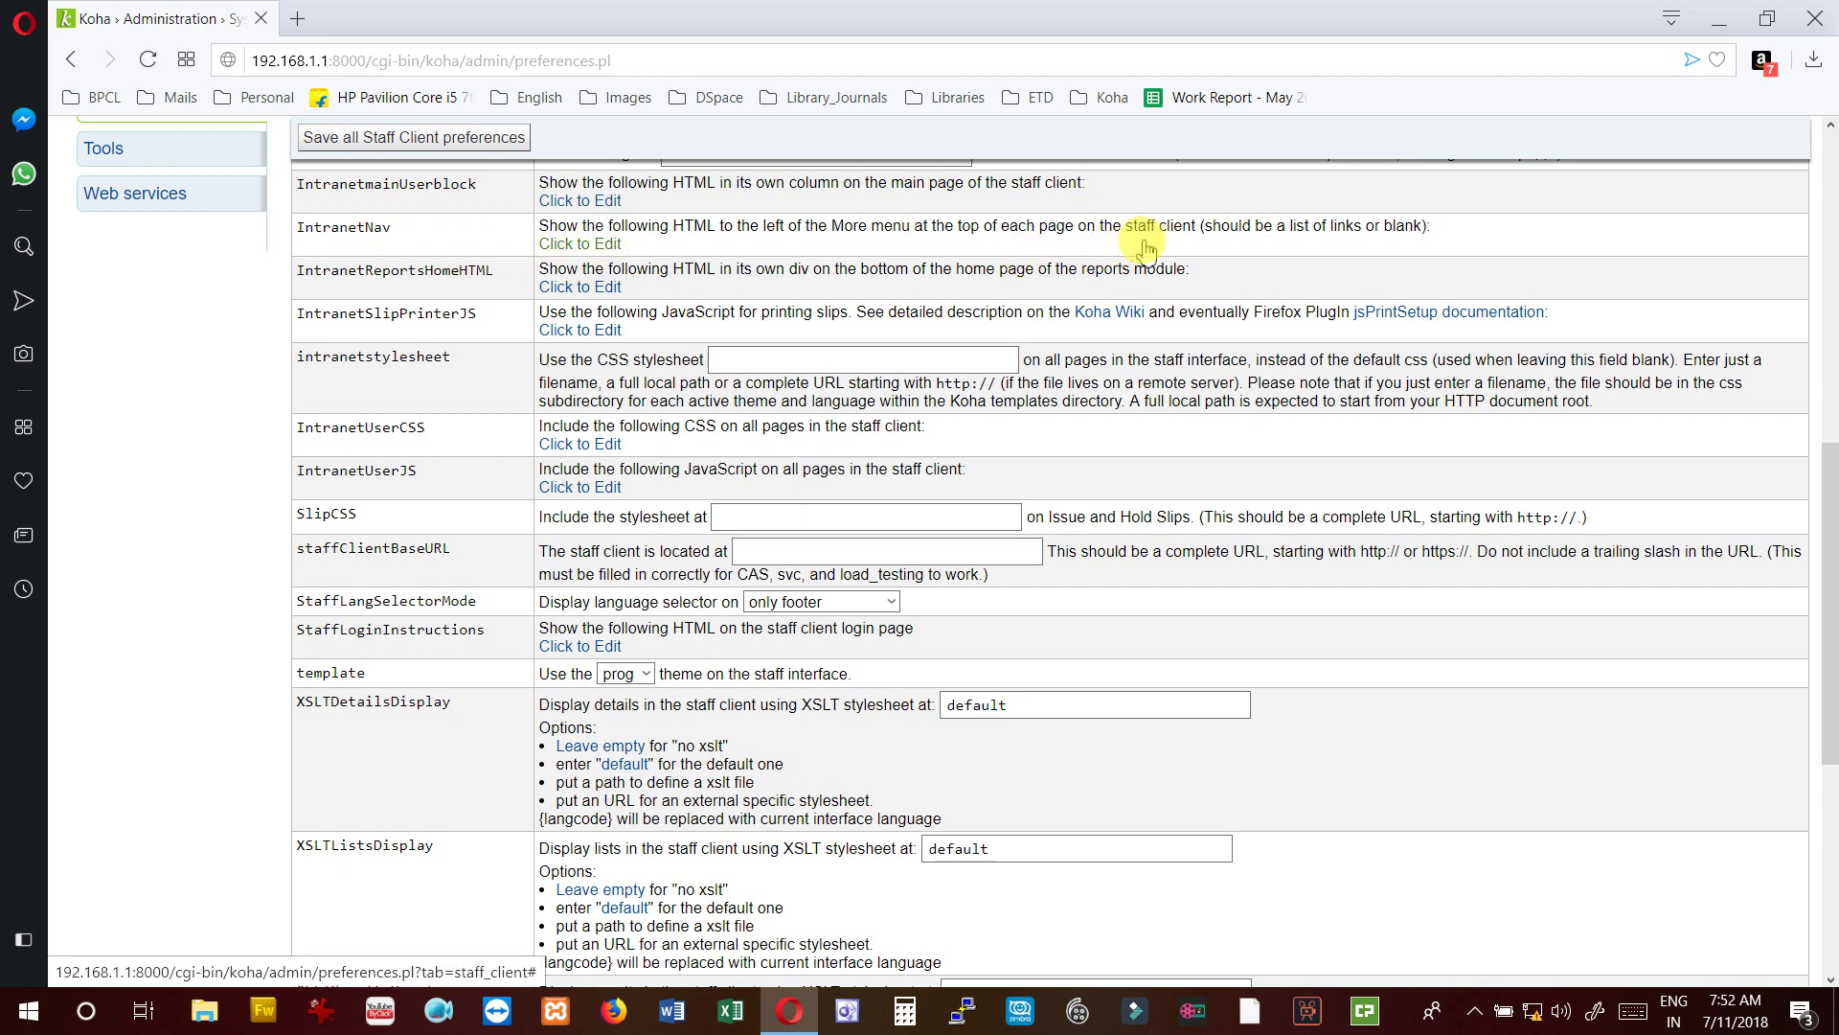
click(592, 247)
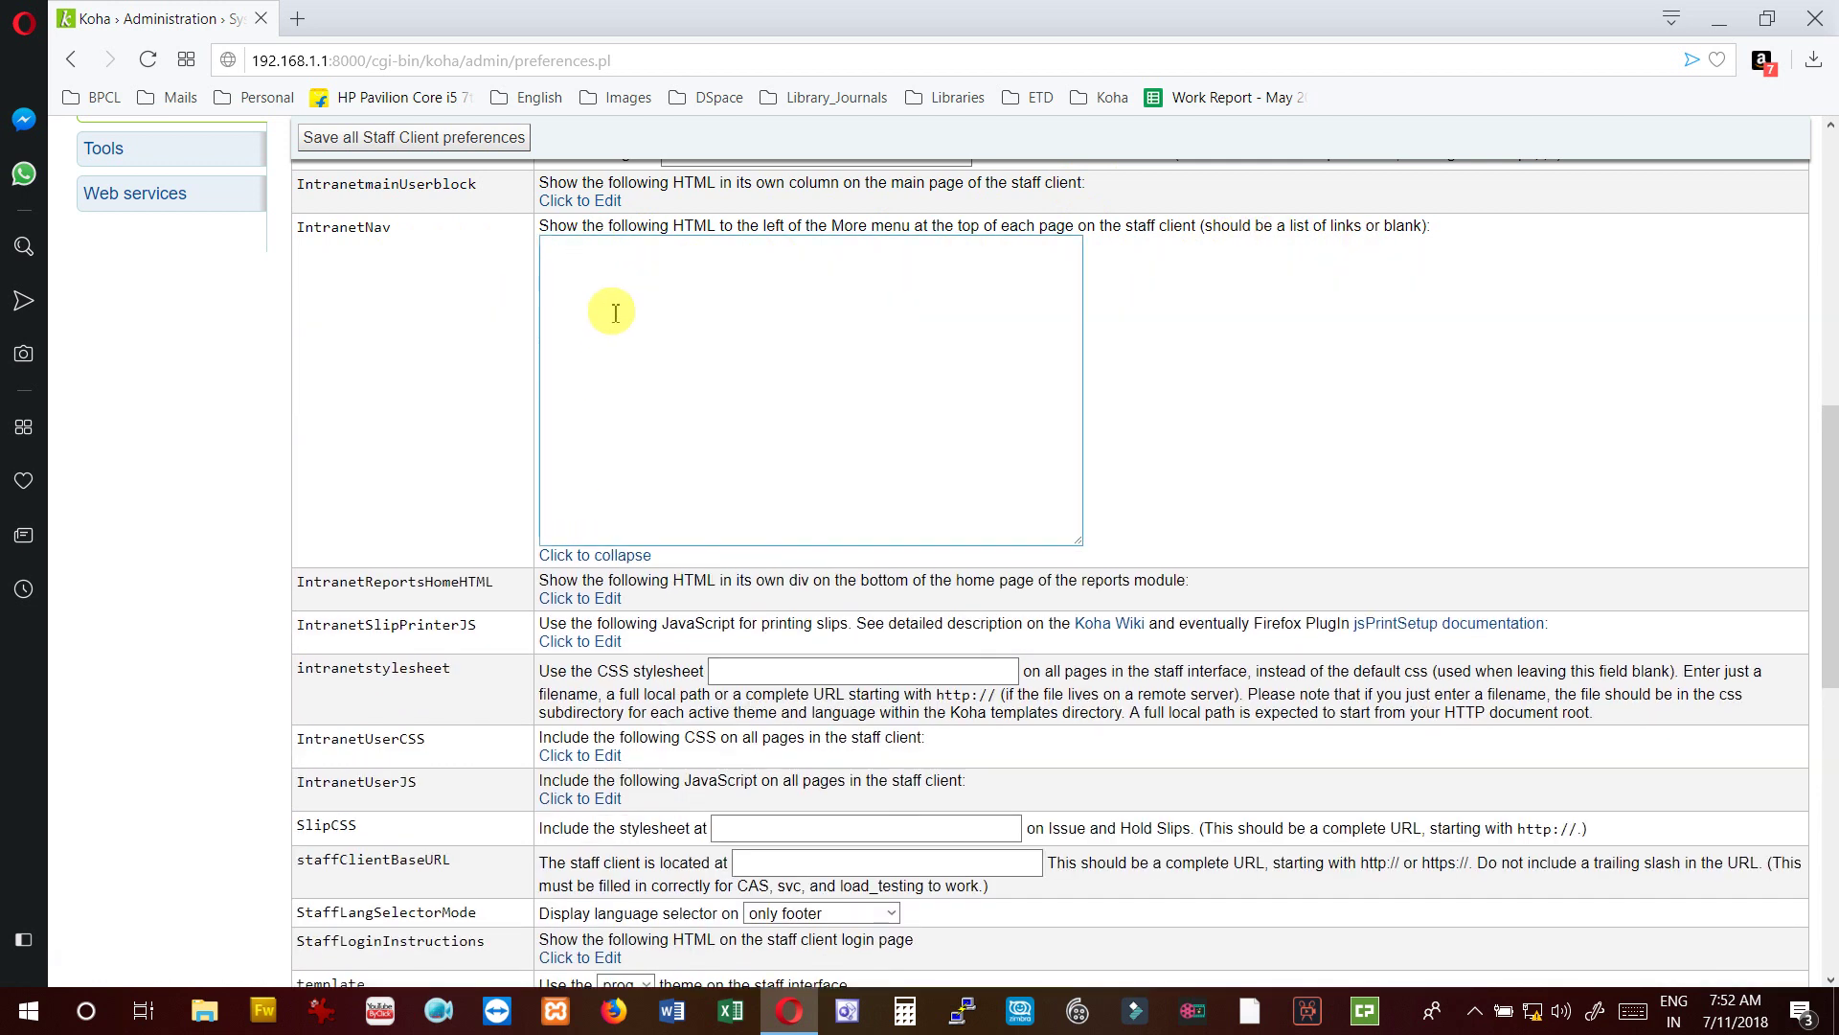
click(616, 554)
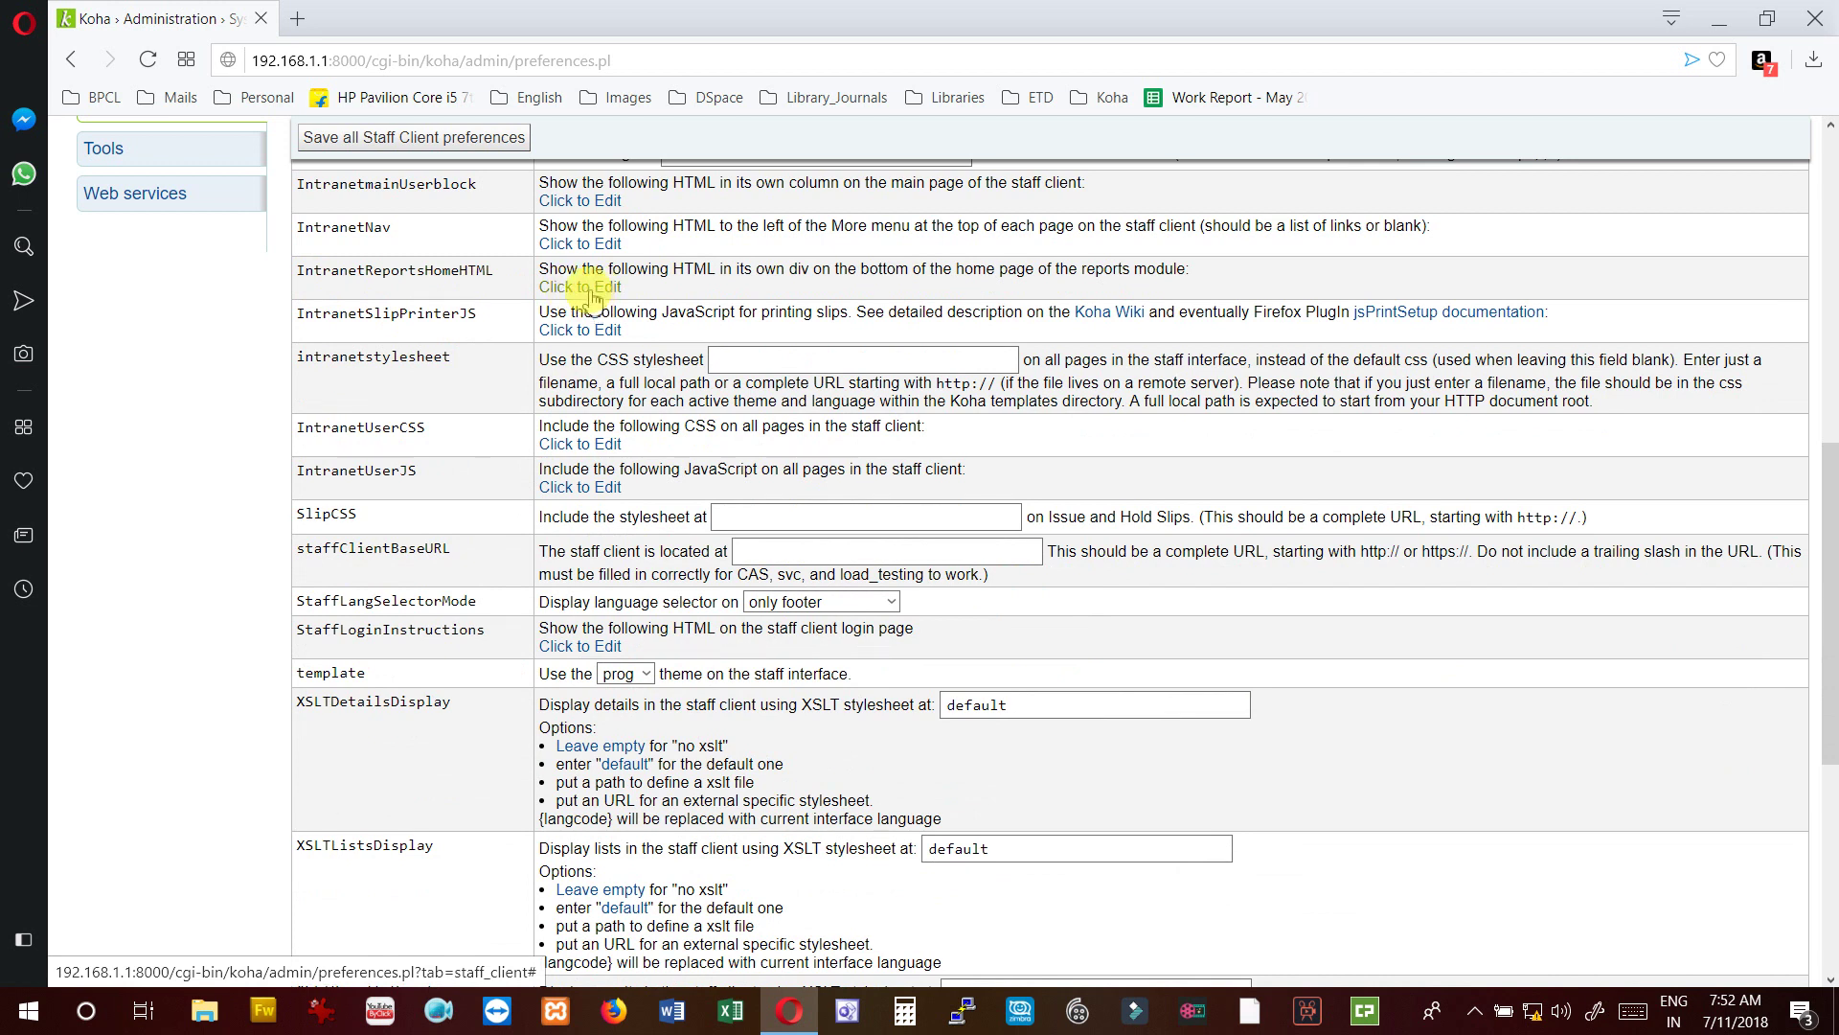
- Expand and collapse the IntranetReportsHomeHTML and IntranetSlipPrinterJS editors, then check the intranetstylesheet field
click(592, 288)
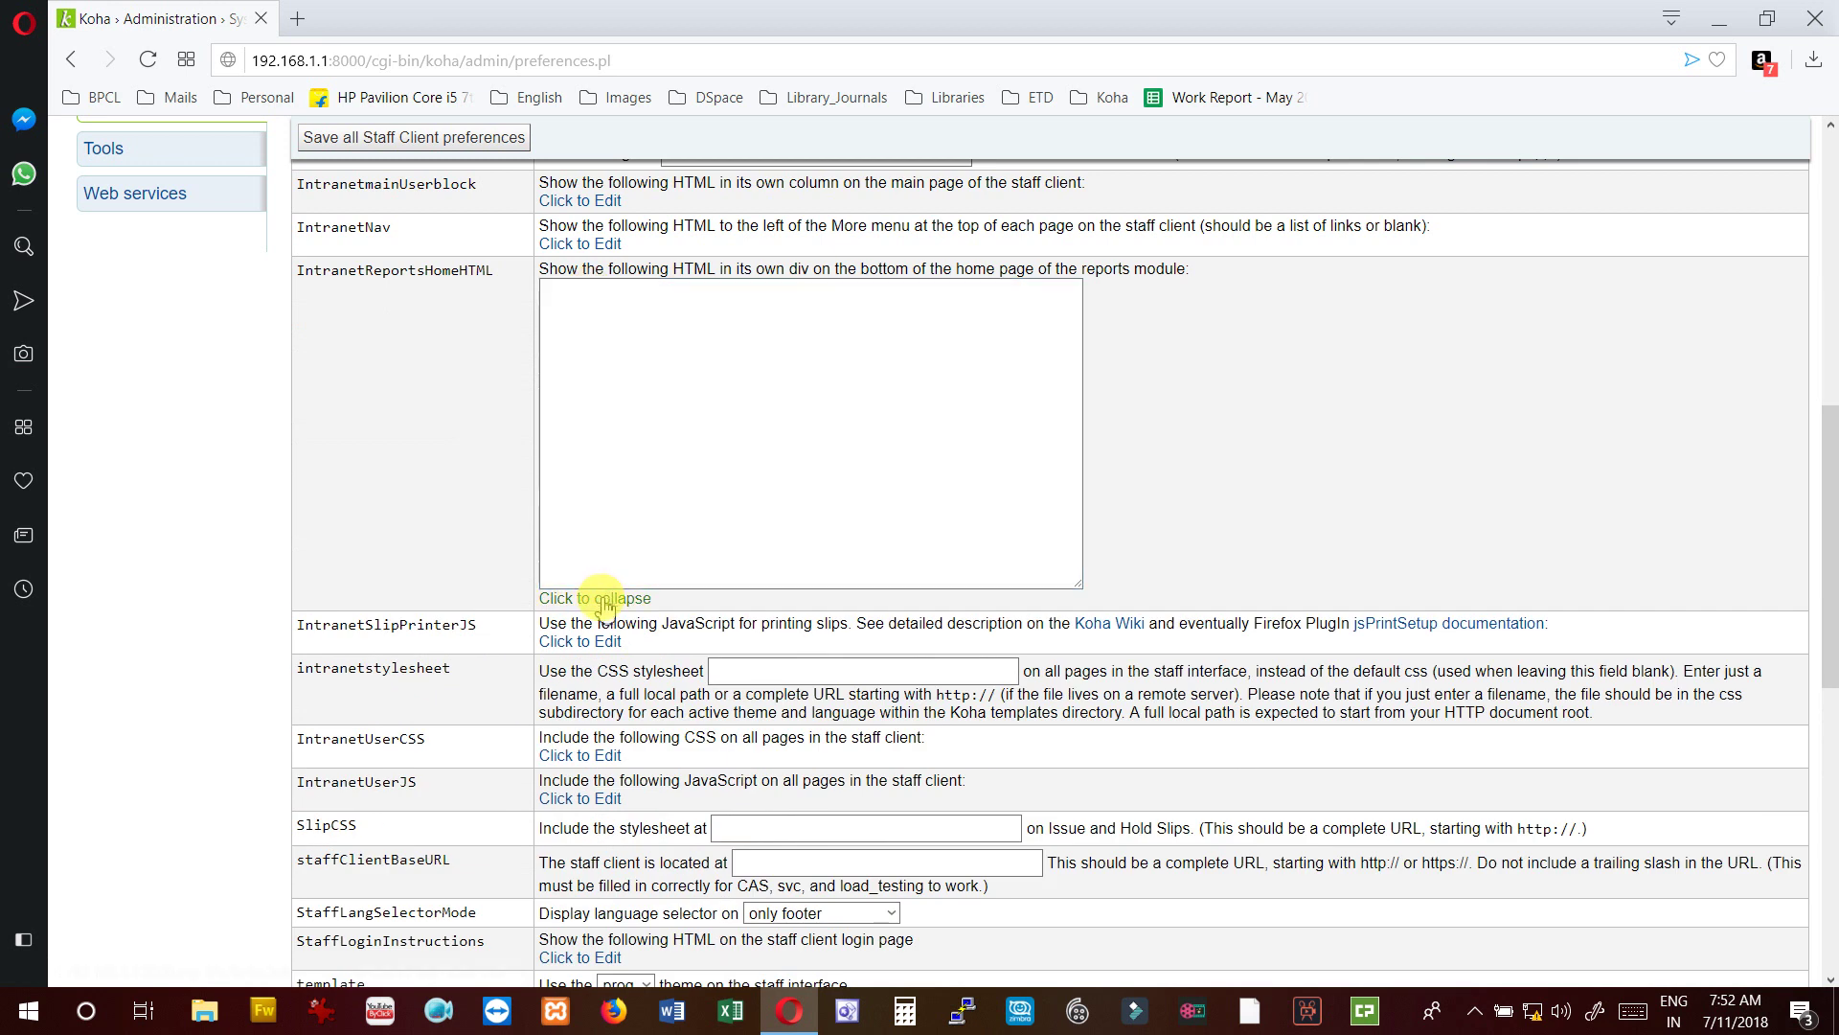
click(586, 597)
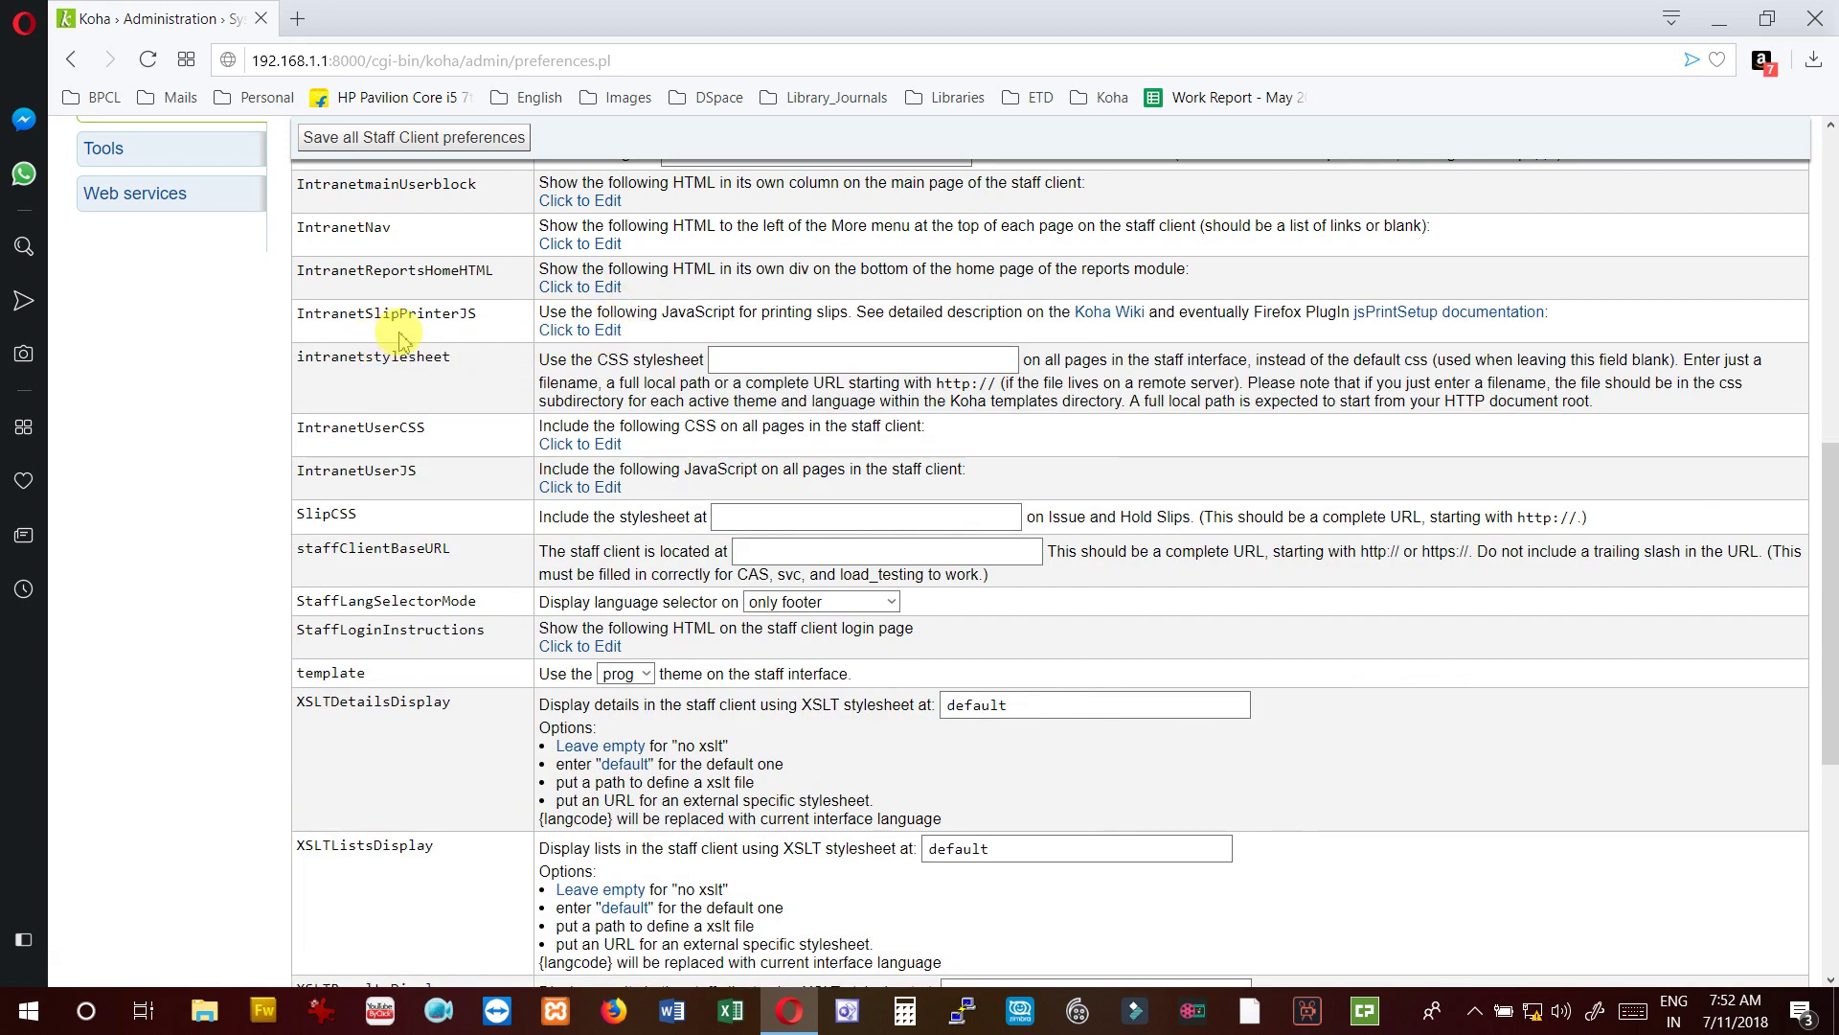
click(595, 329)
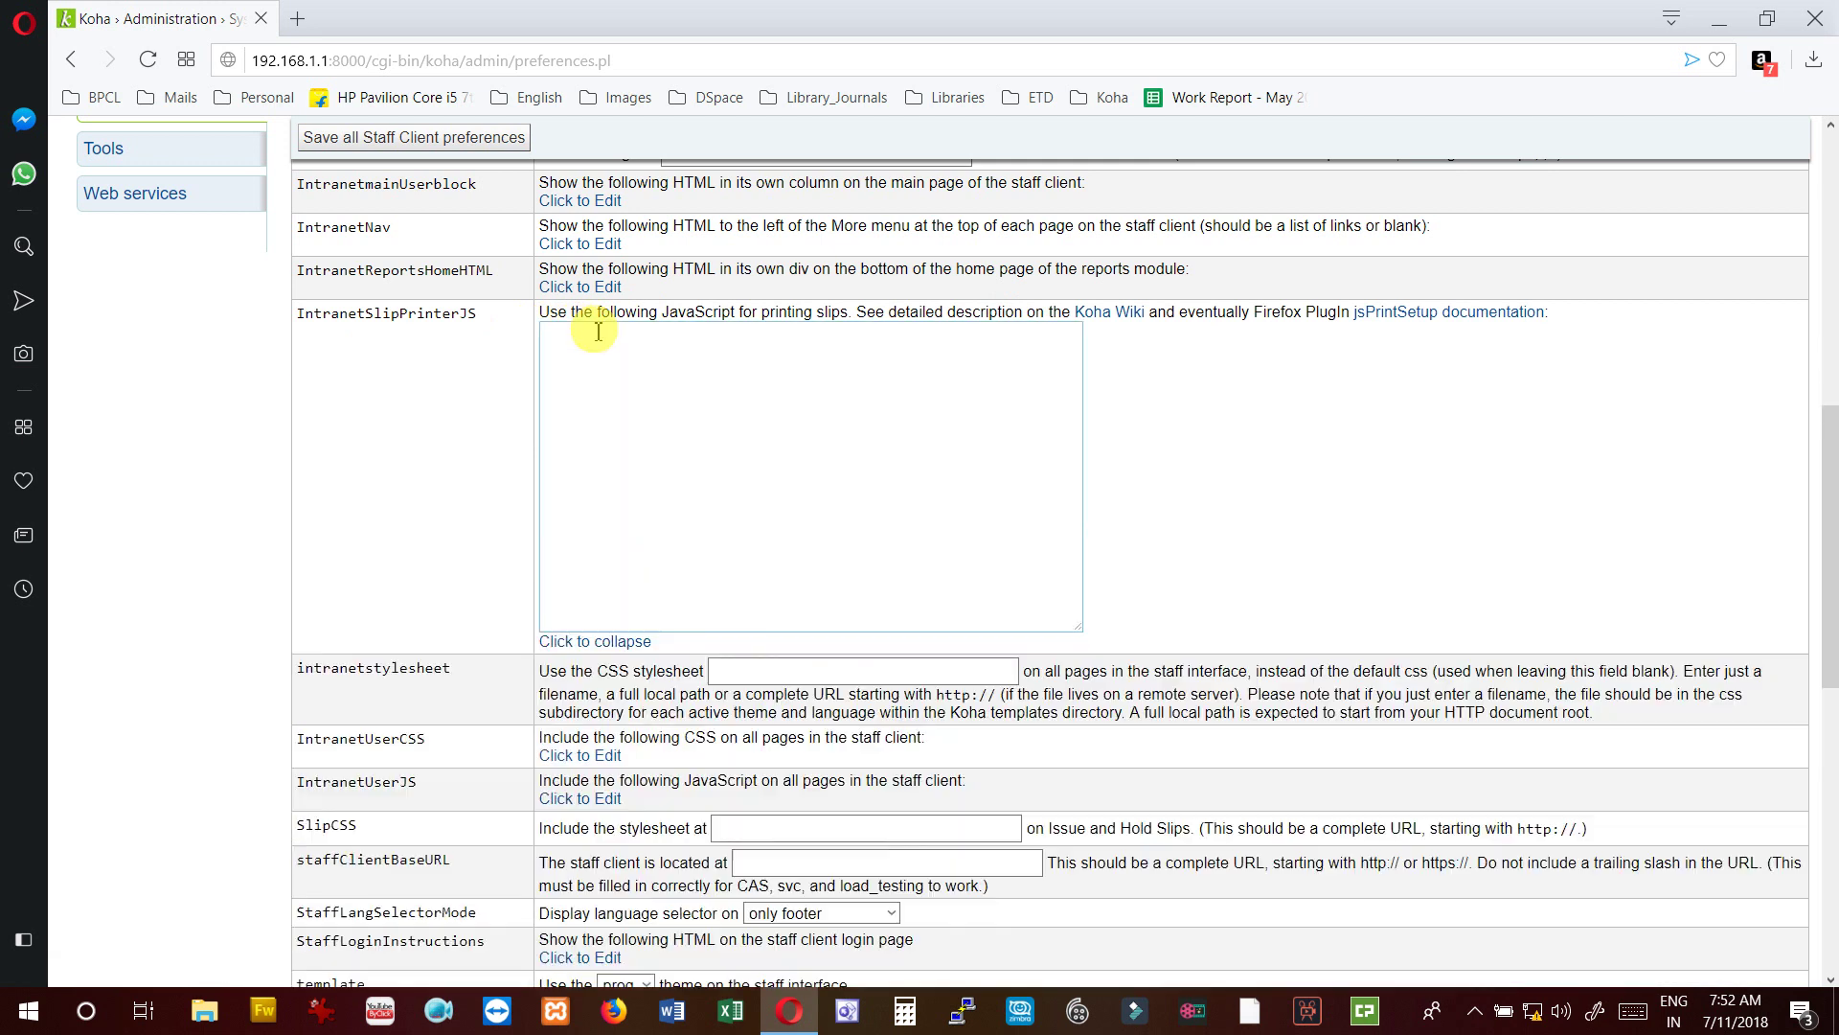
click(604, 335)
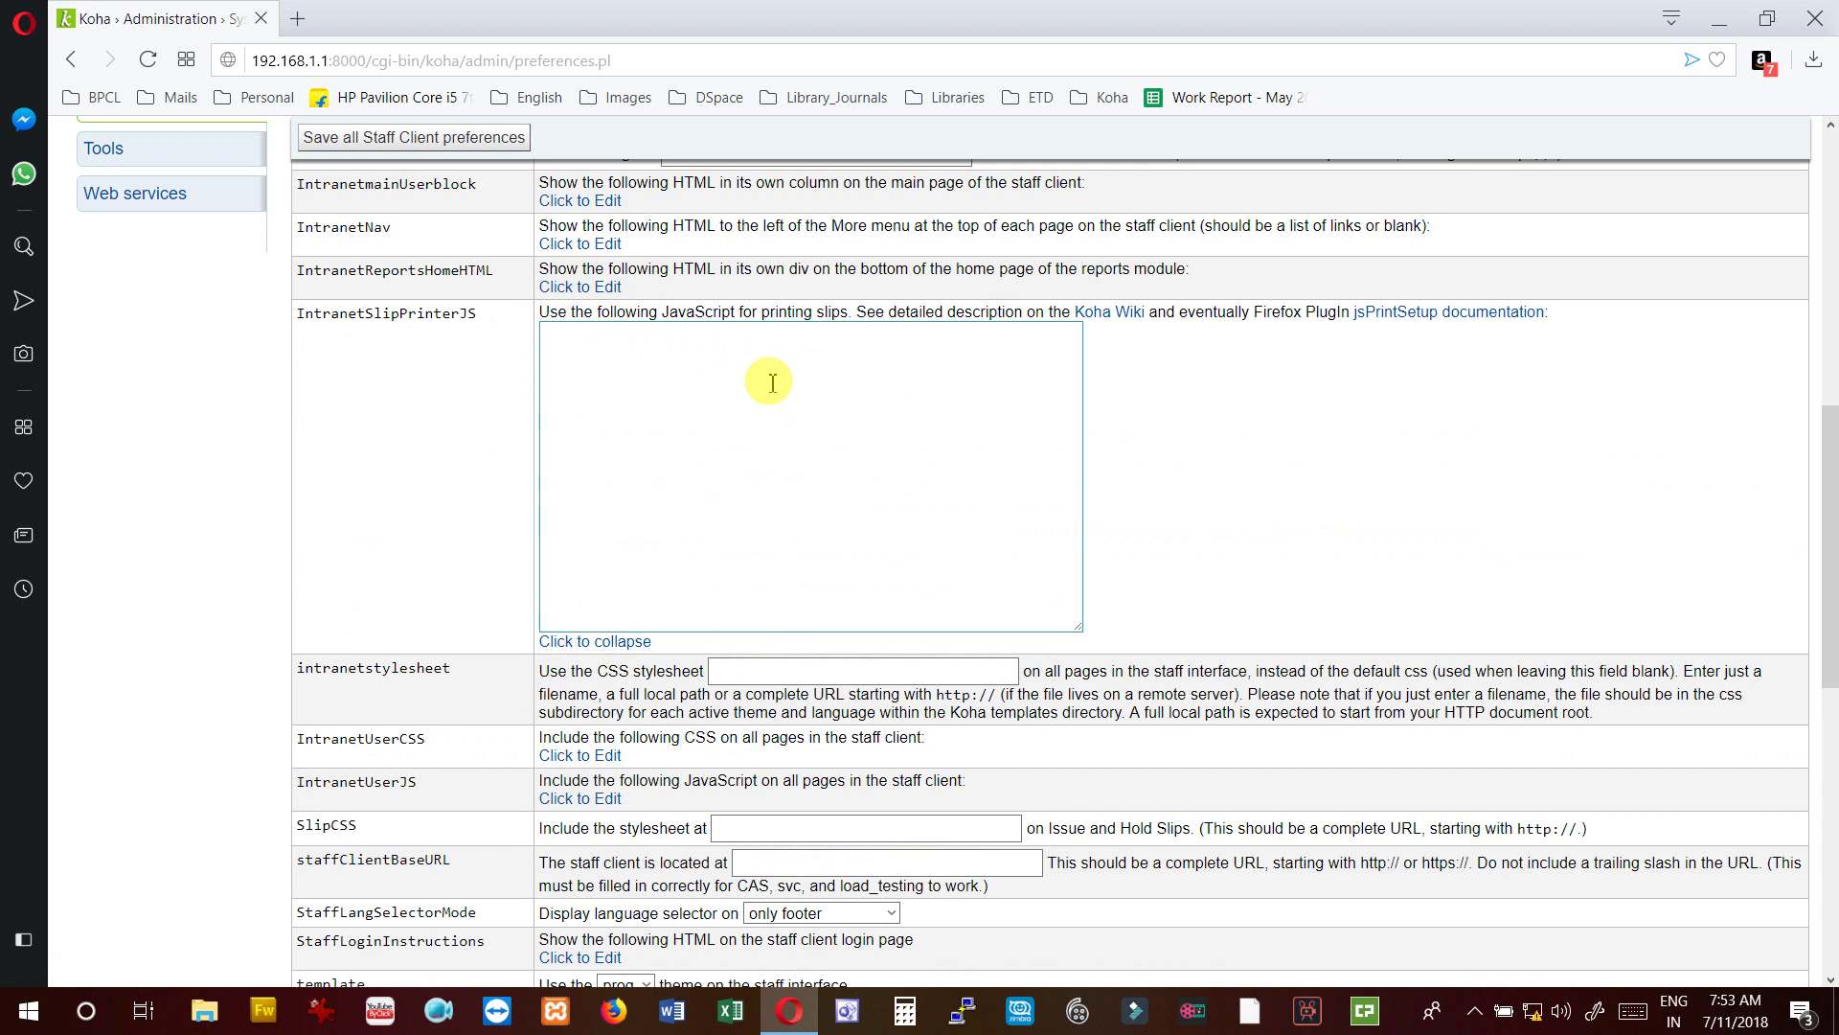
click(616, 644)
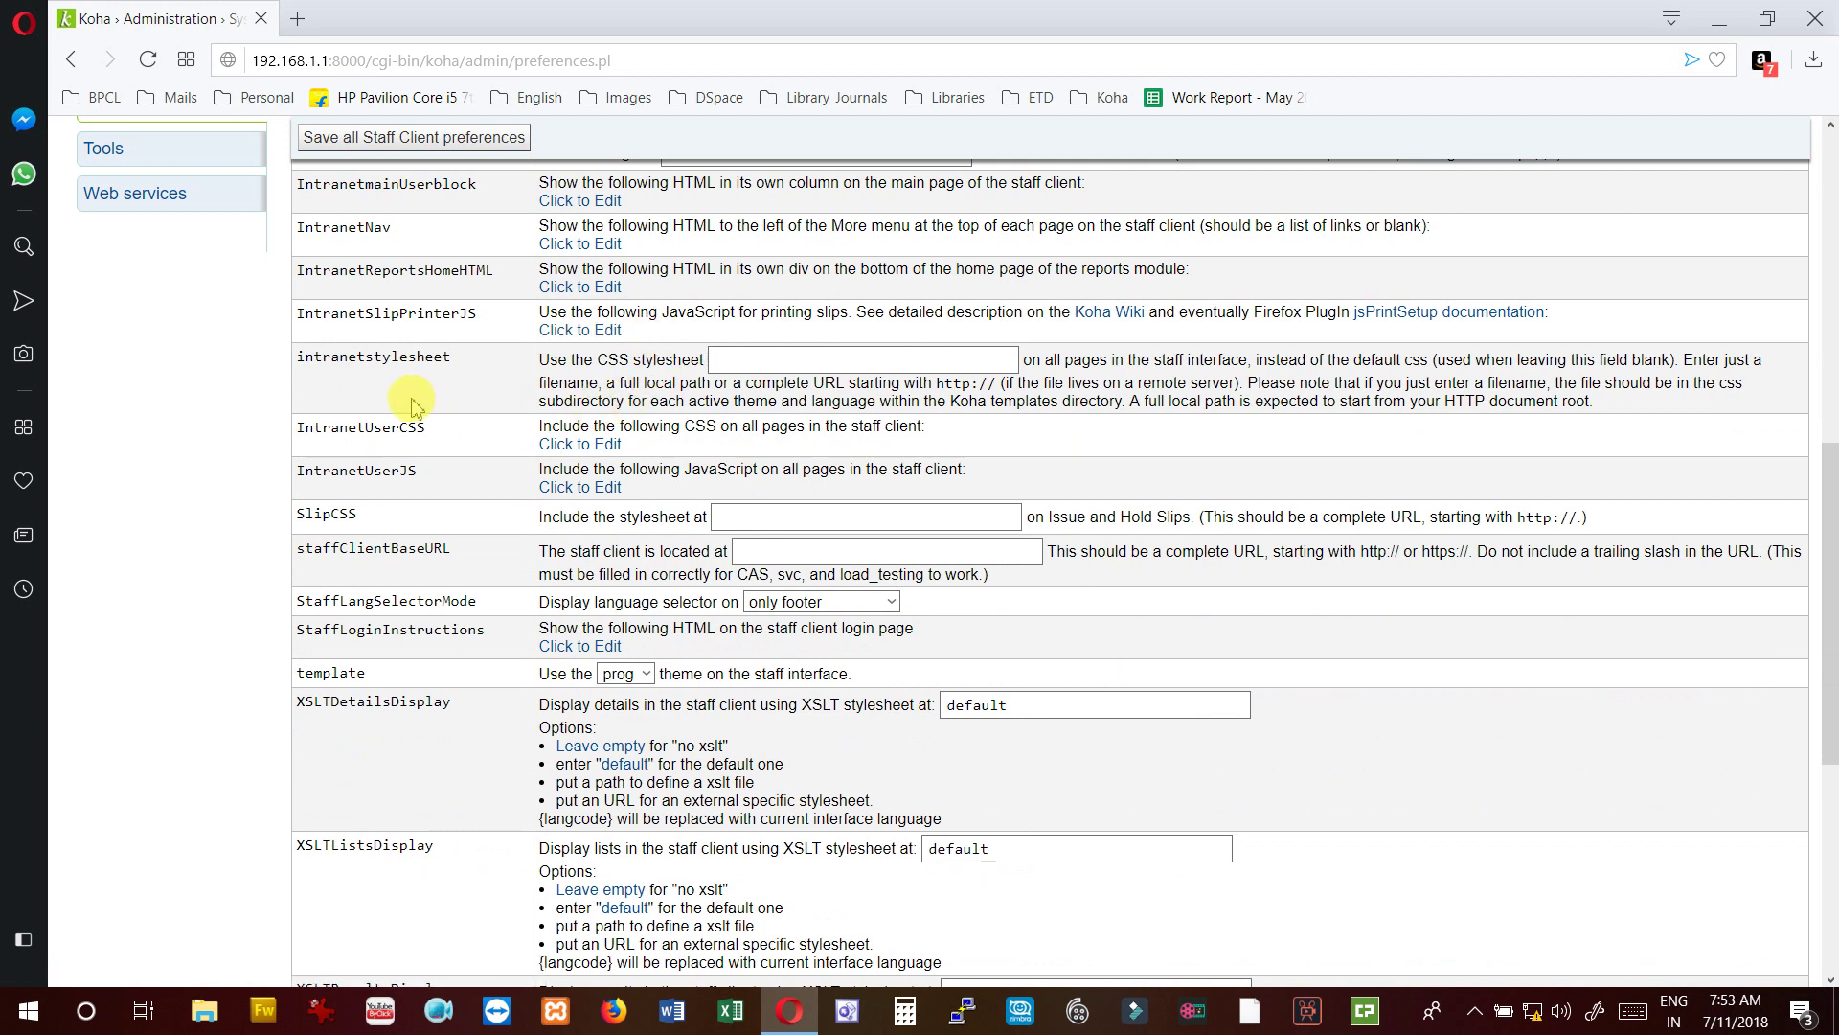
click(837, 368)
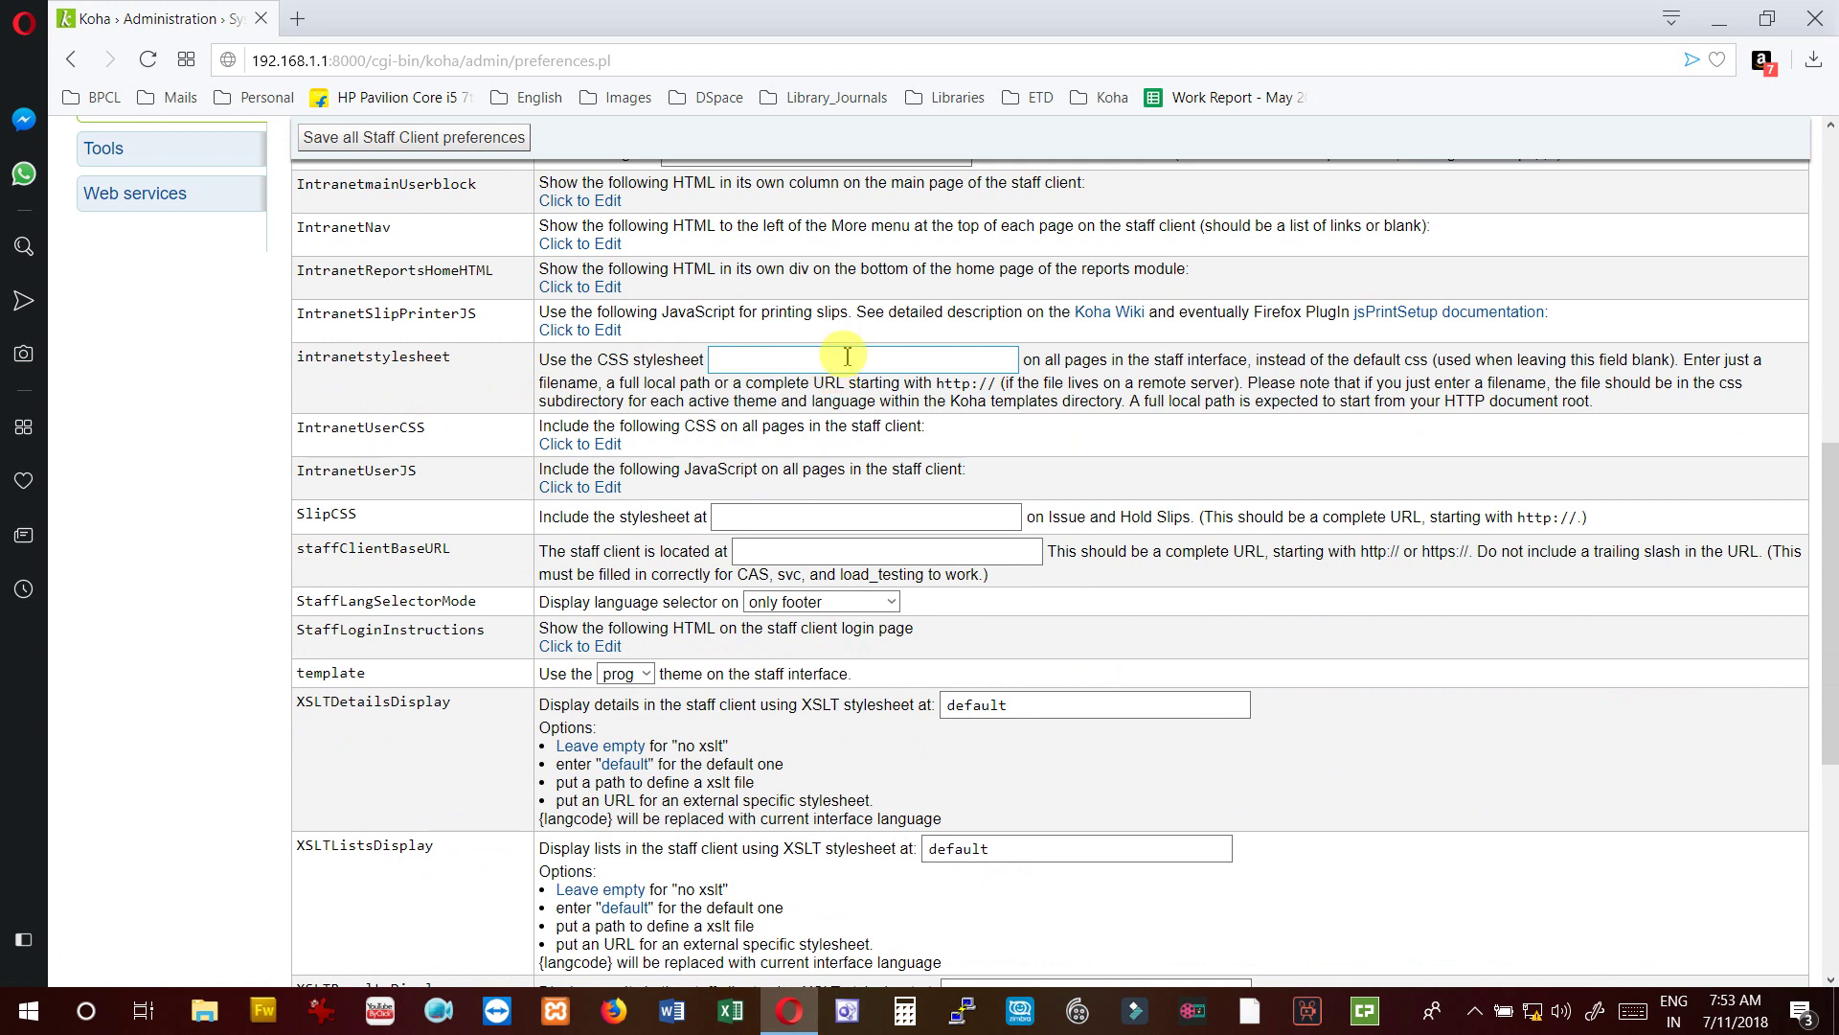
click(999, 428)
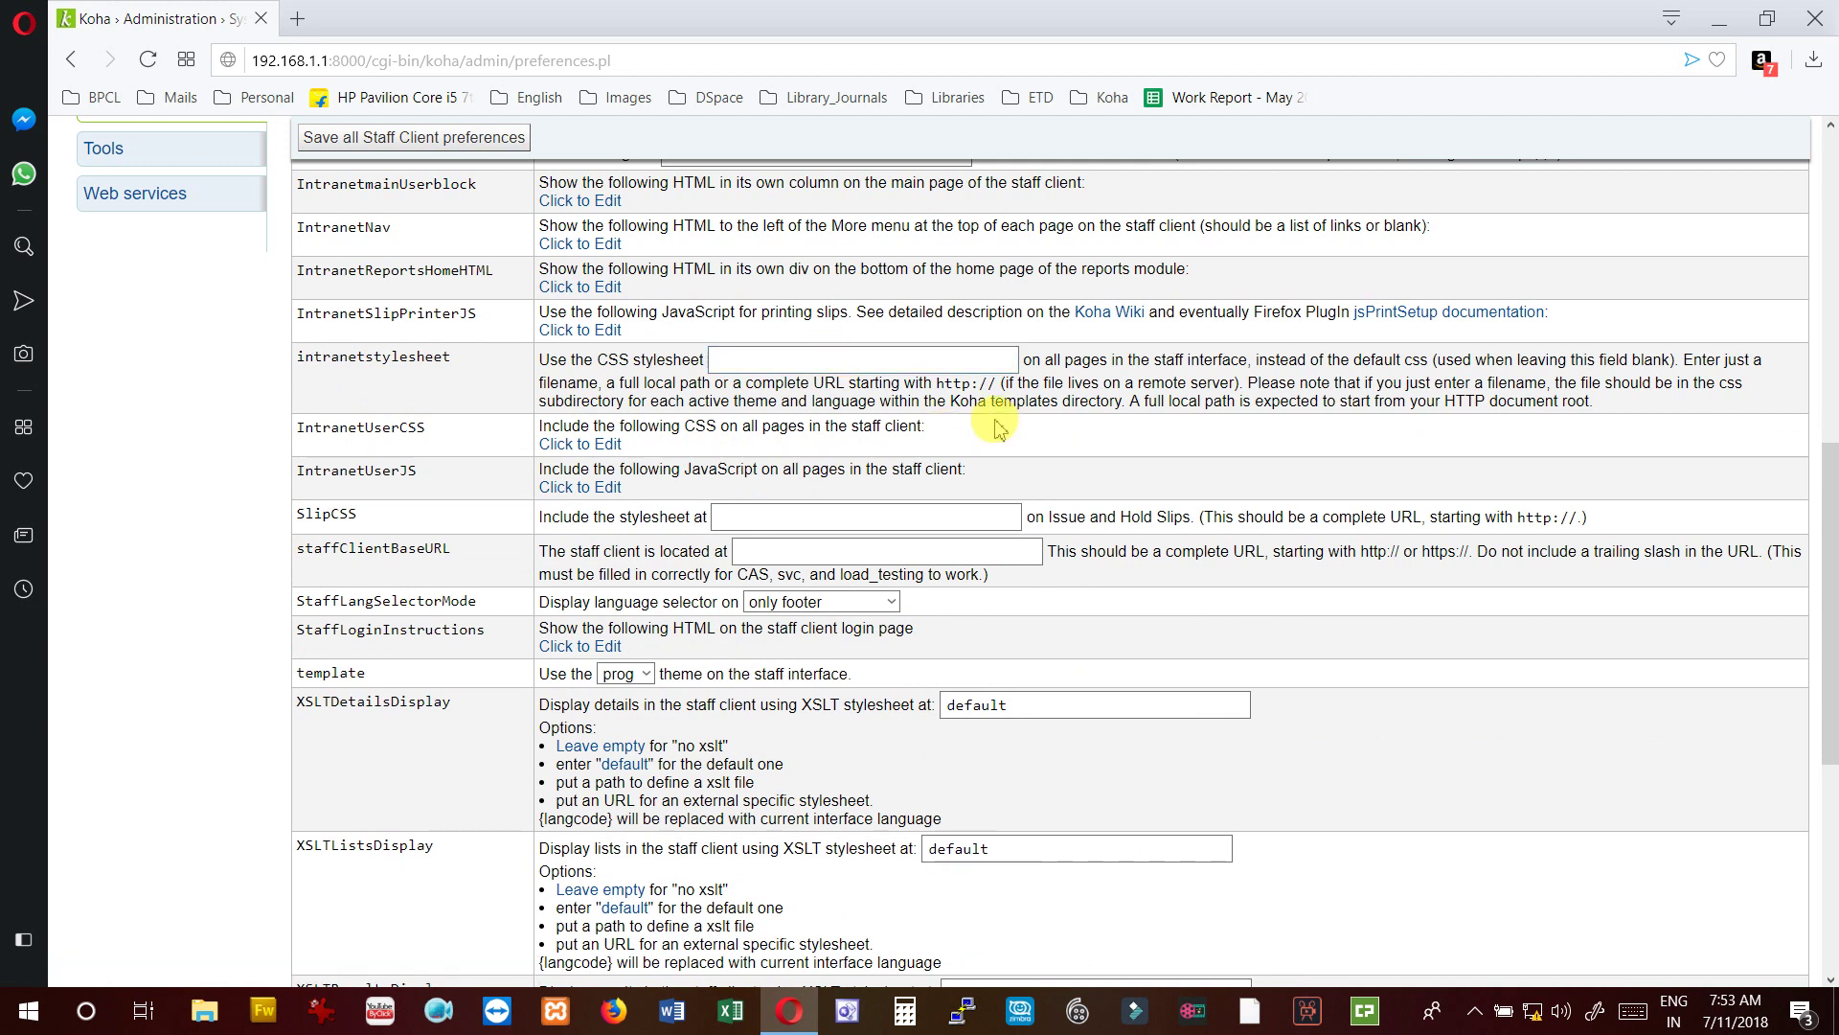
- Expand and collapse the IntranetUserJS editor, then check the empty staffClientBaseURL field
click(609, 490)
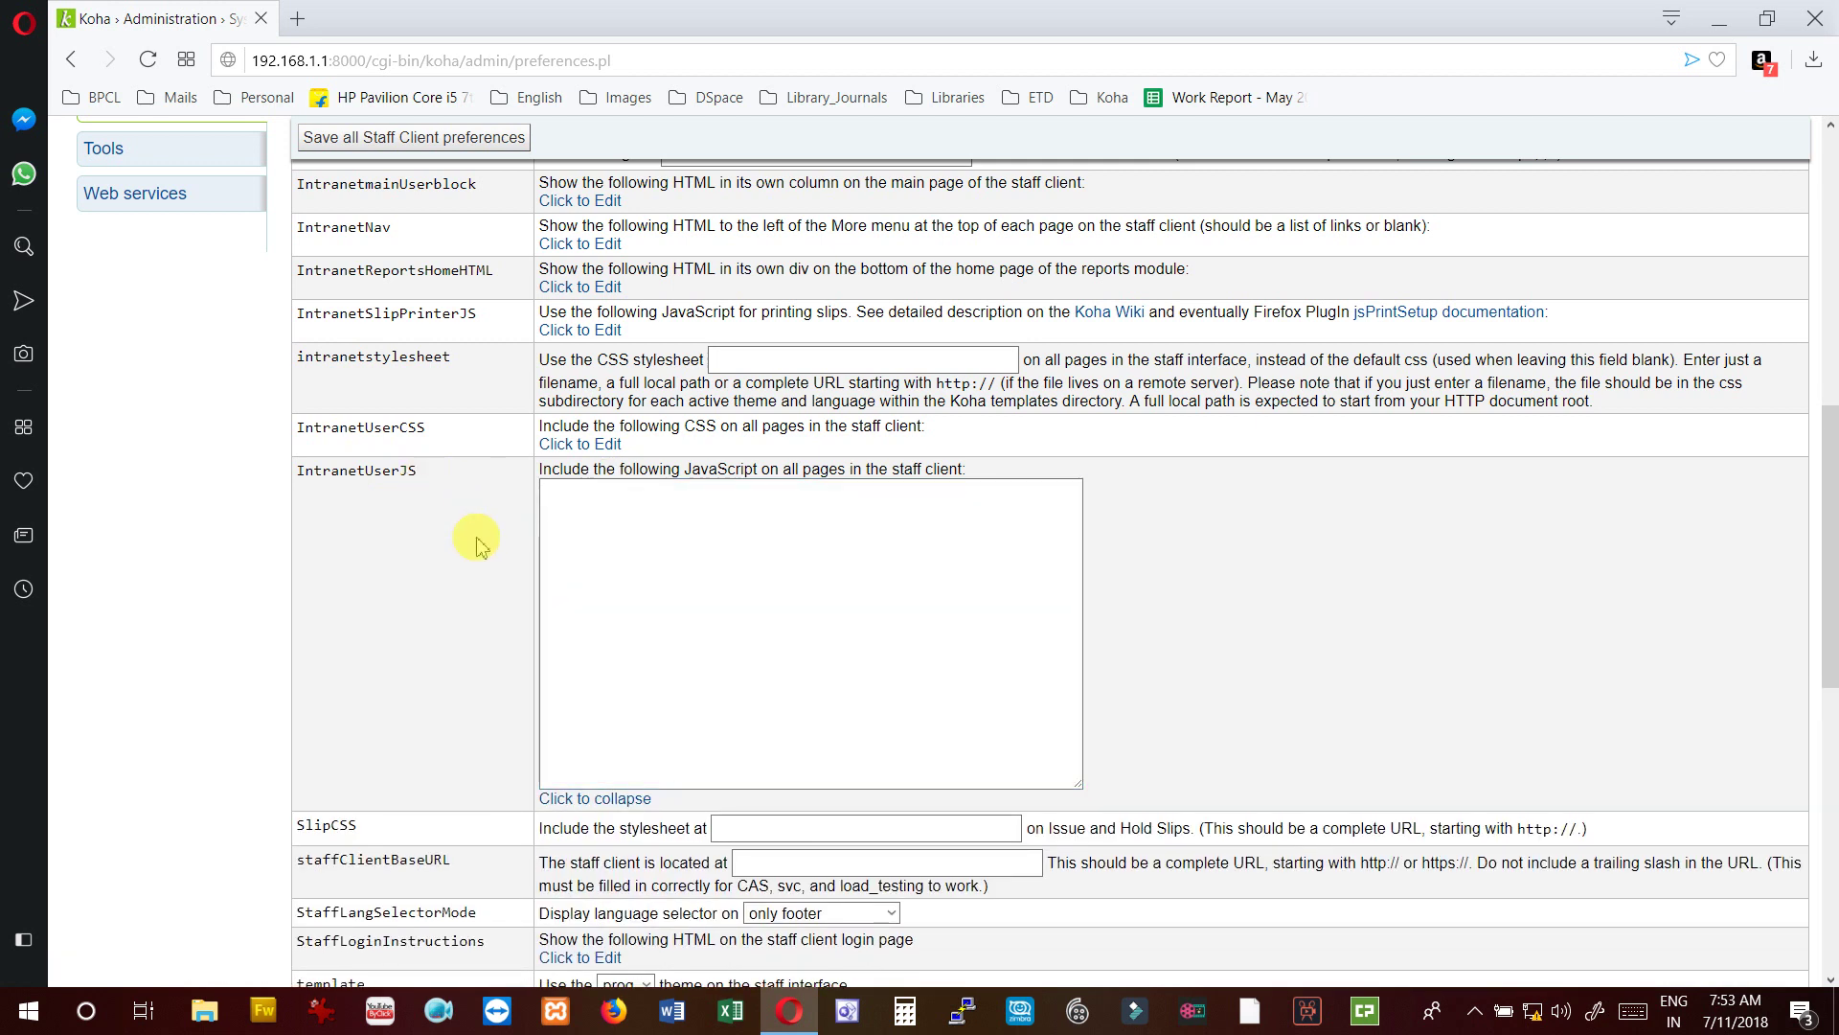
click(611, 797)
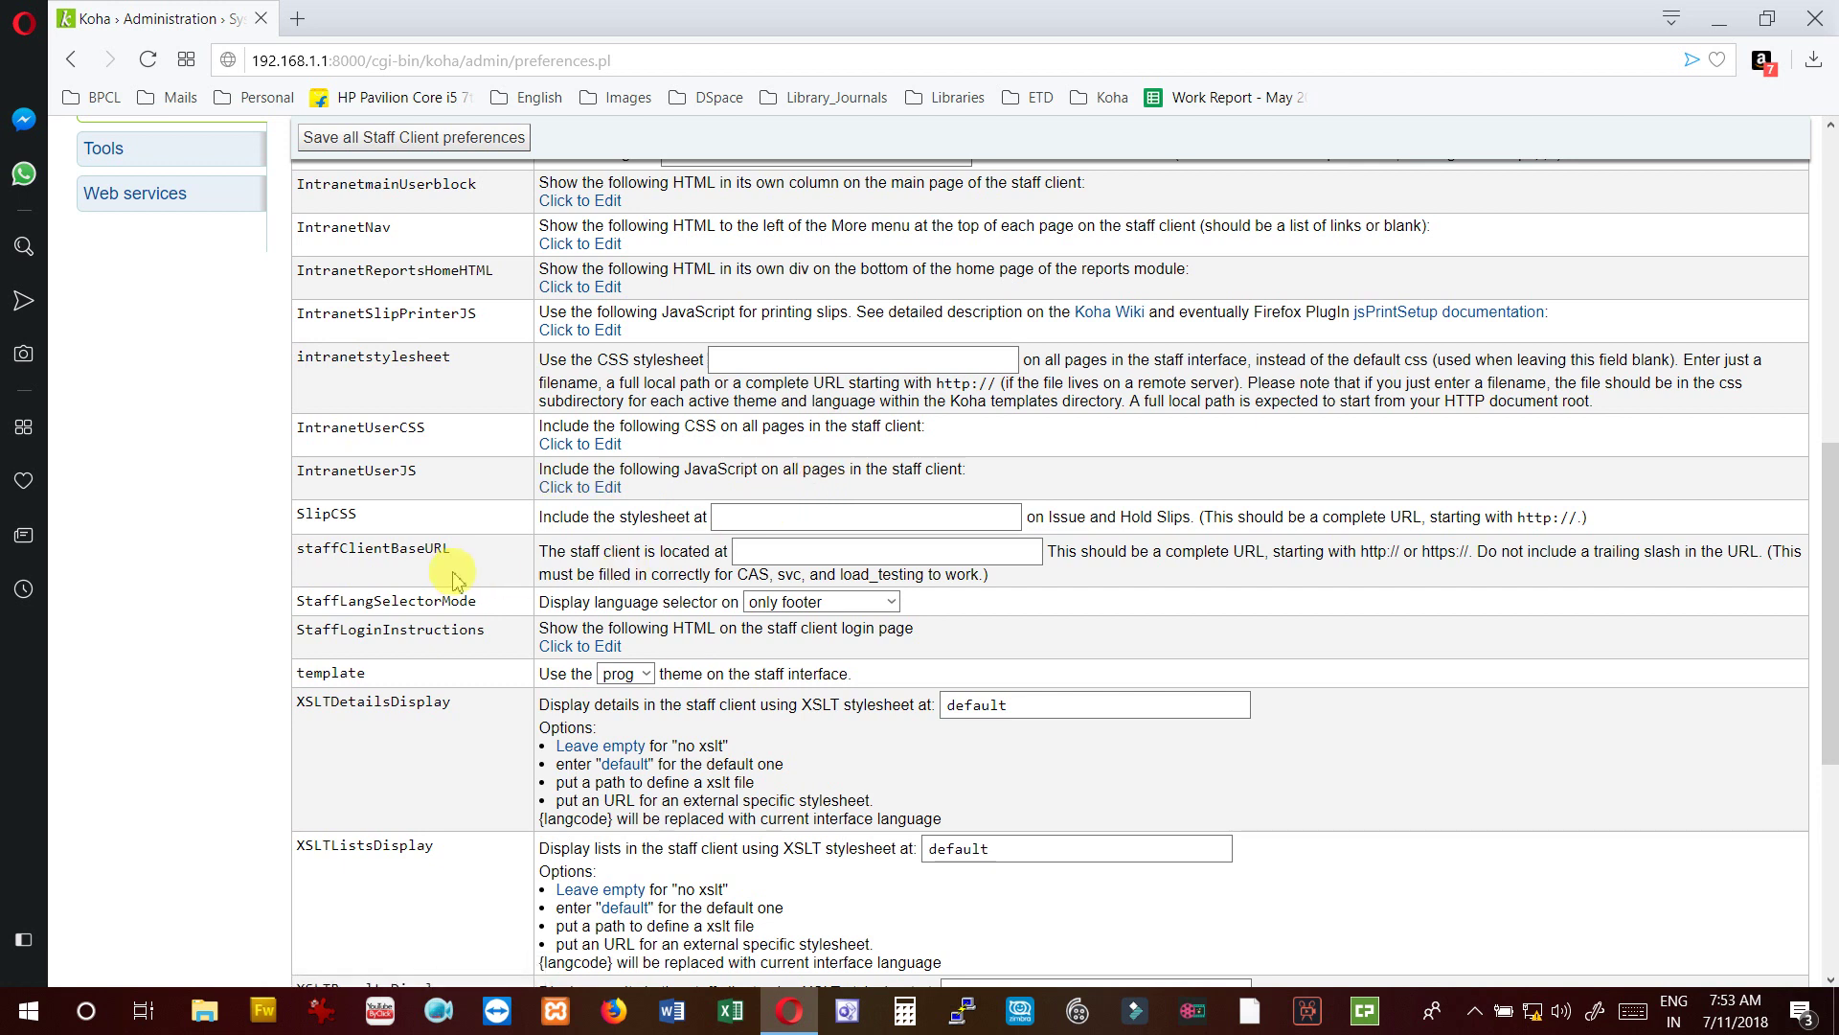
scroll(466, 551, down, 3)
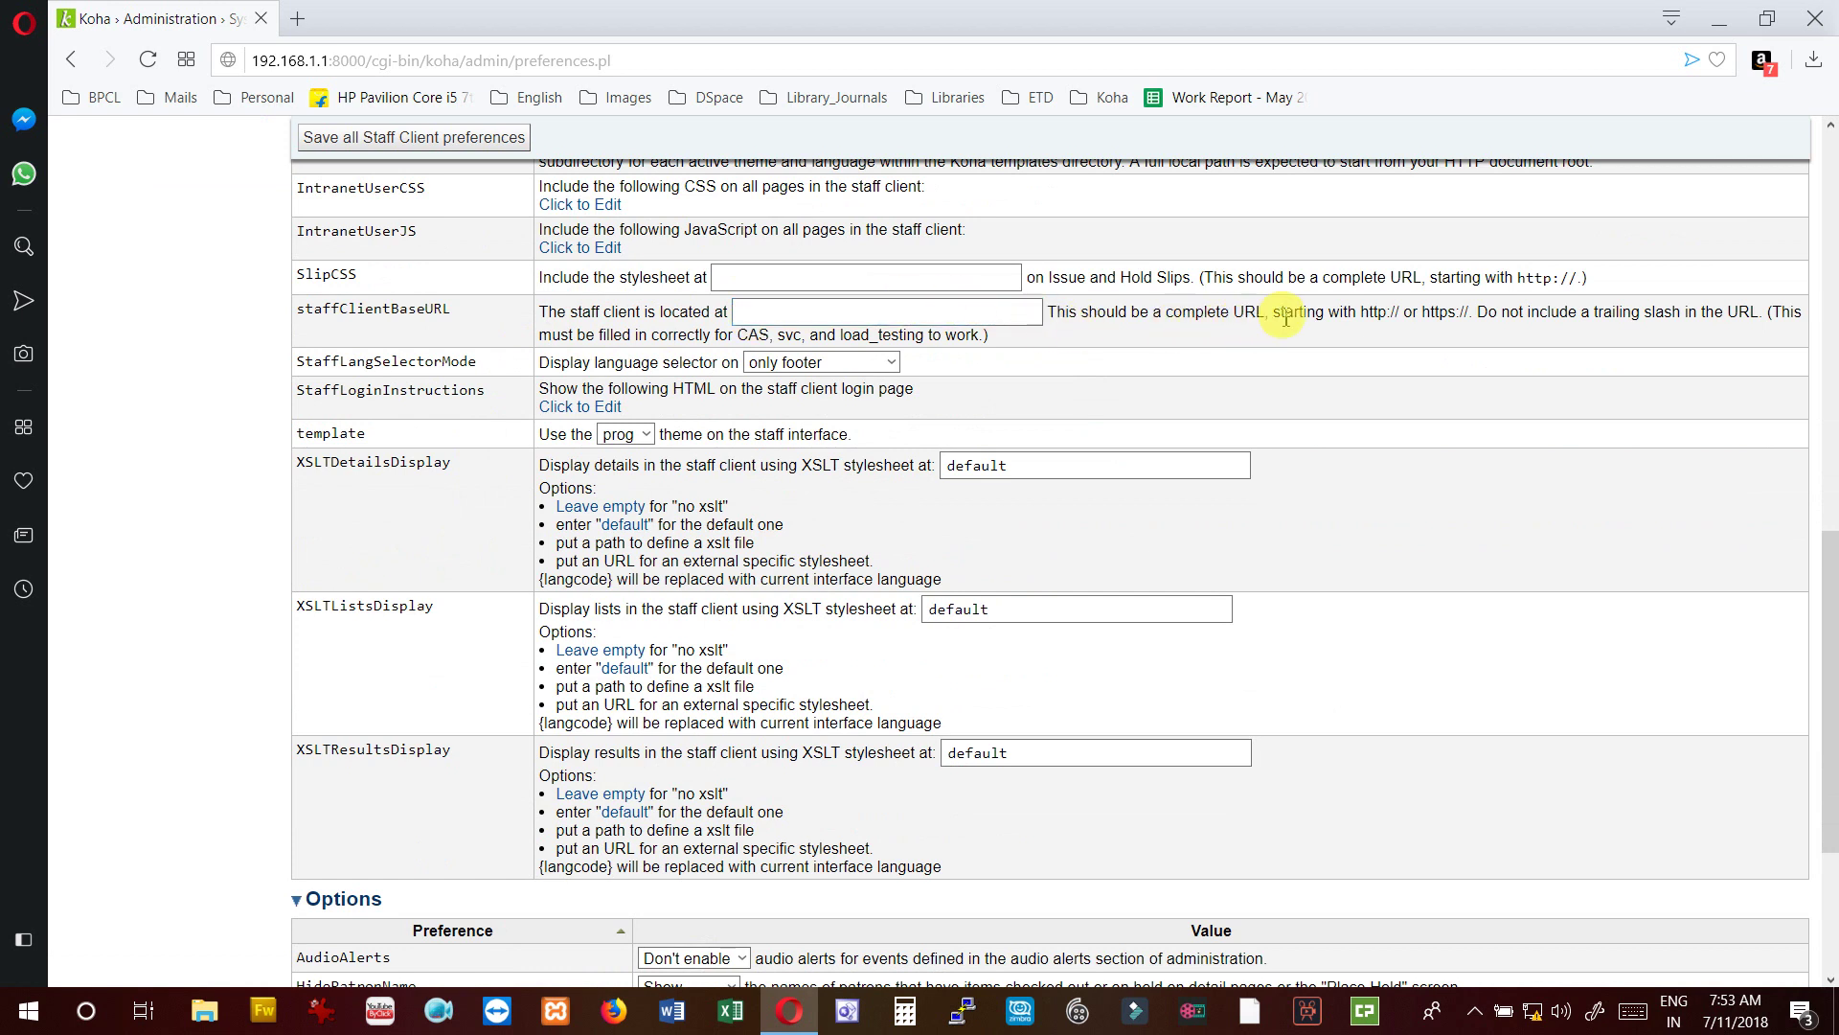
click(1006, 320)
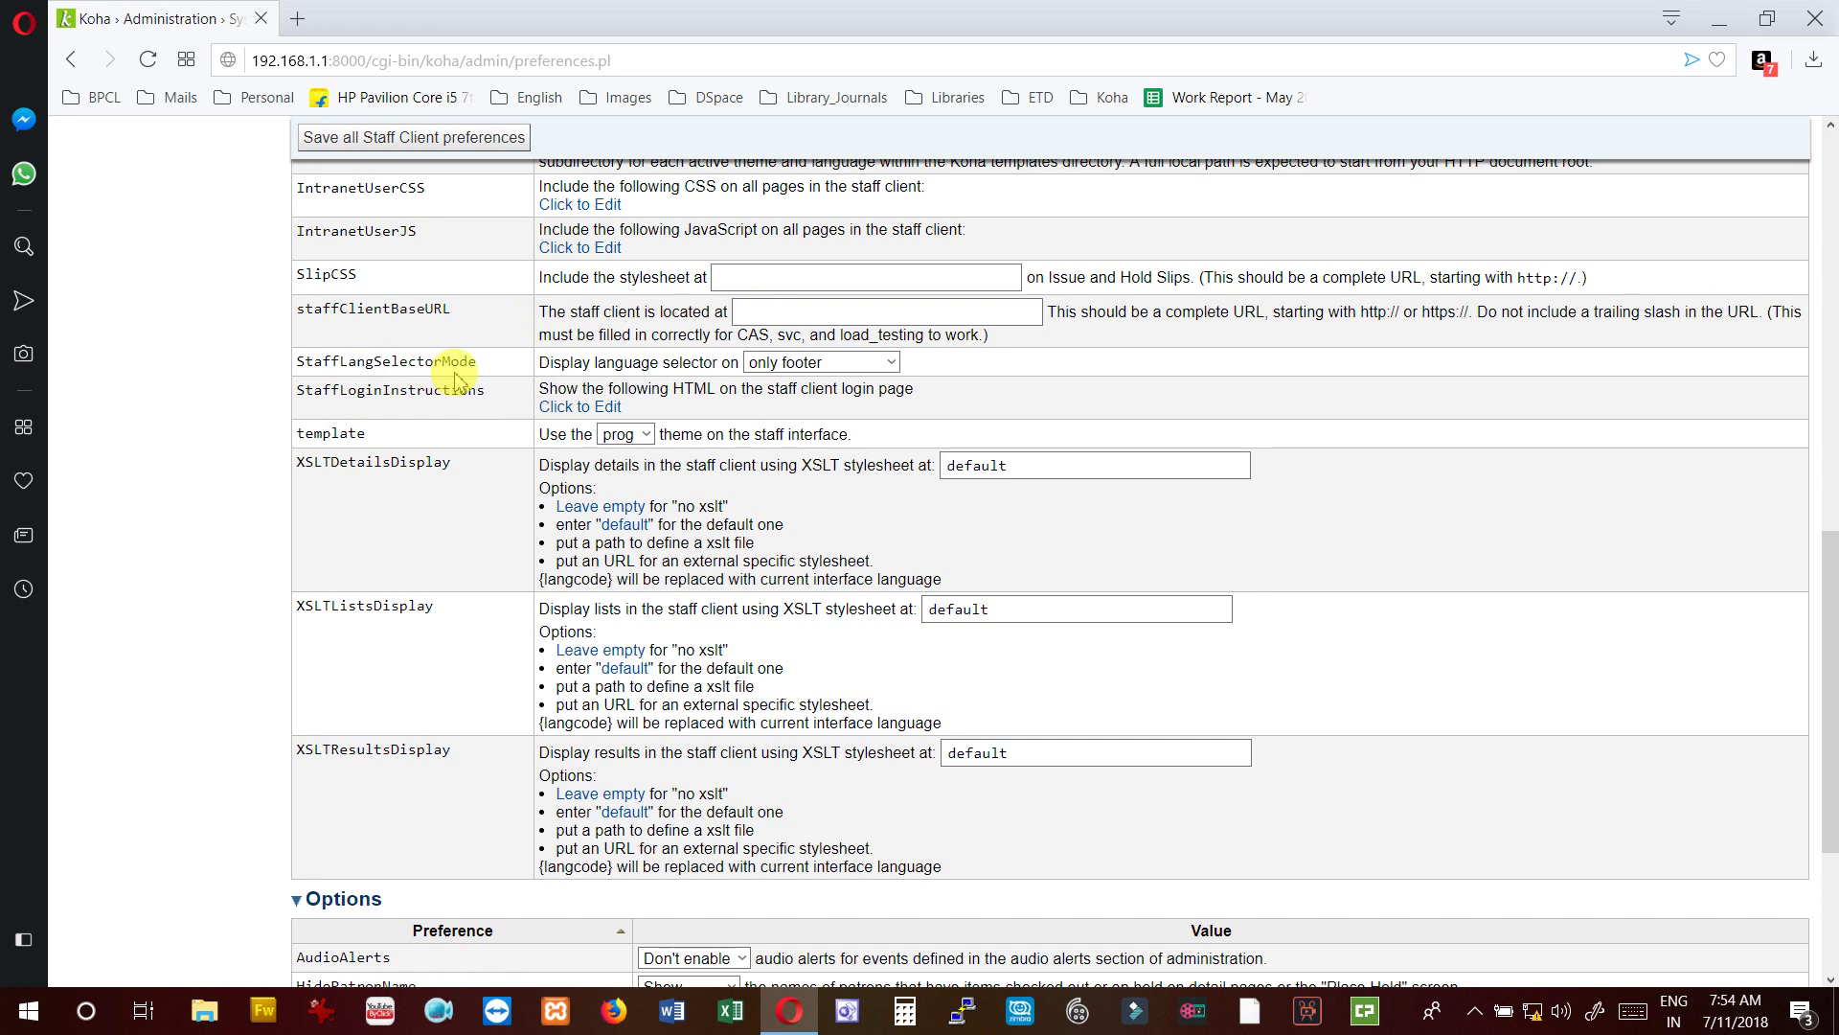
click(891, 364)
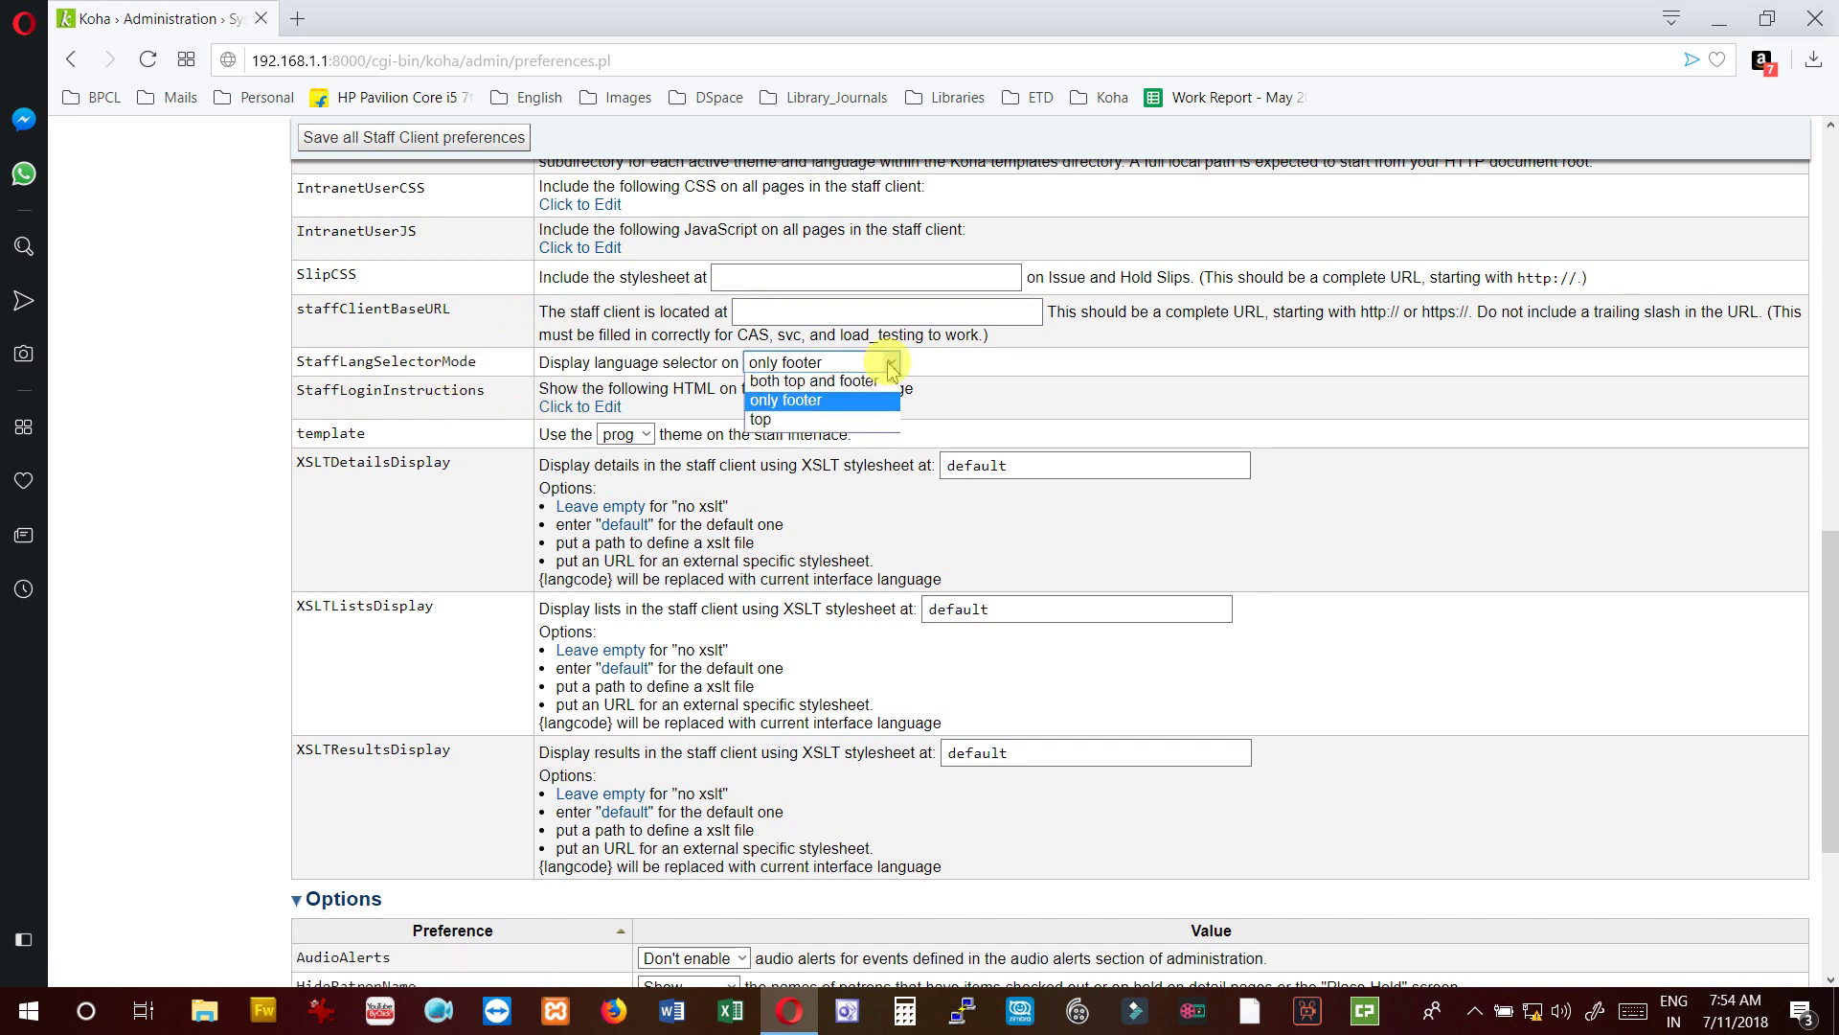
click(824, 401)
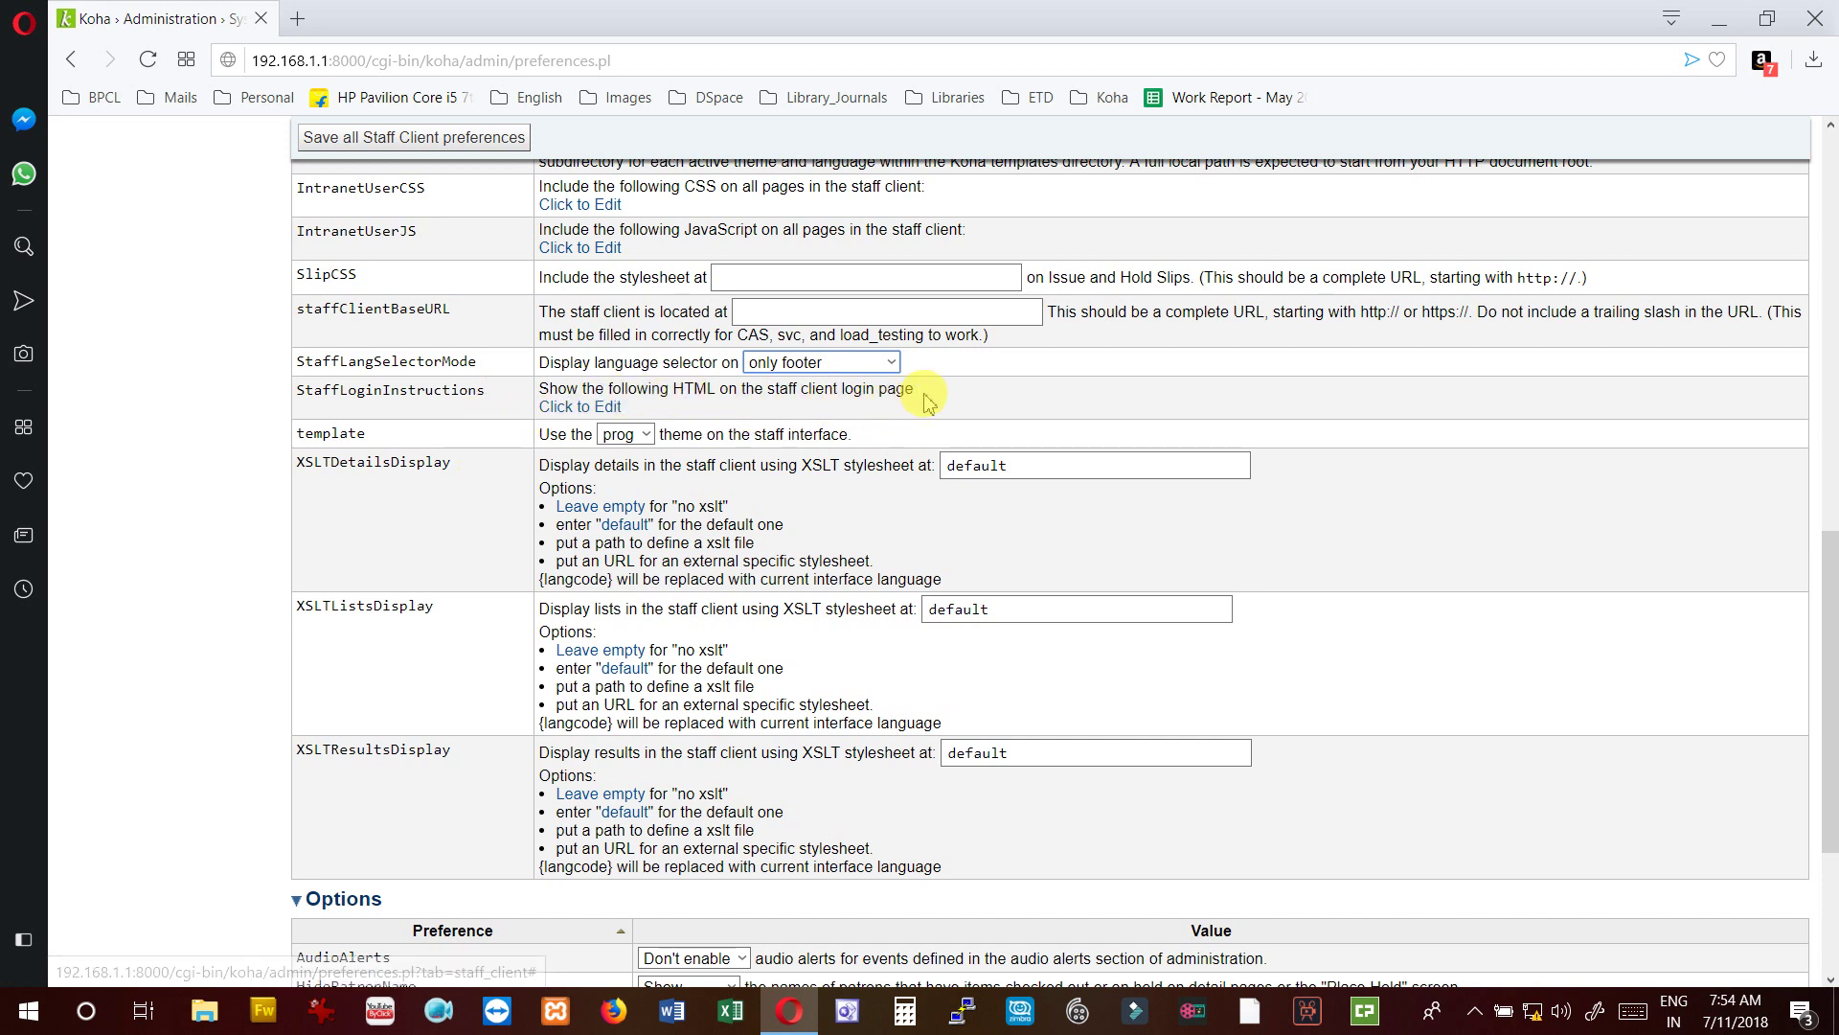
click(583, 407)
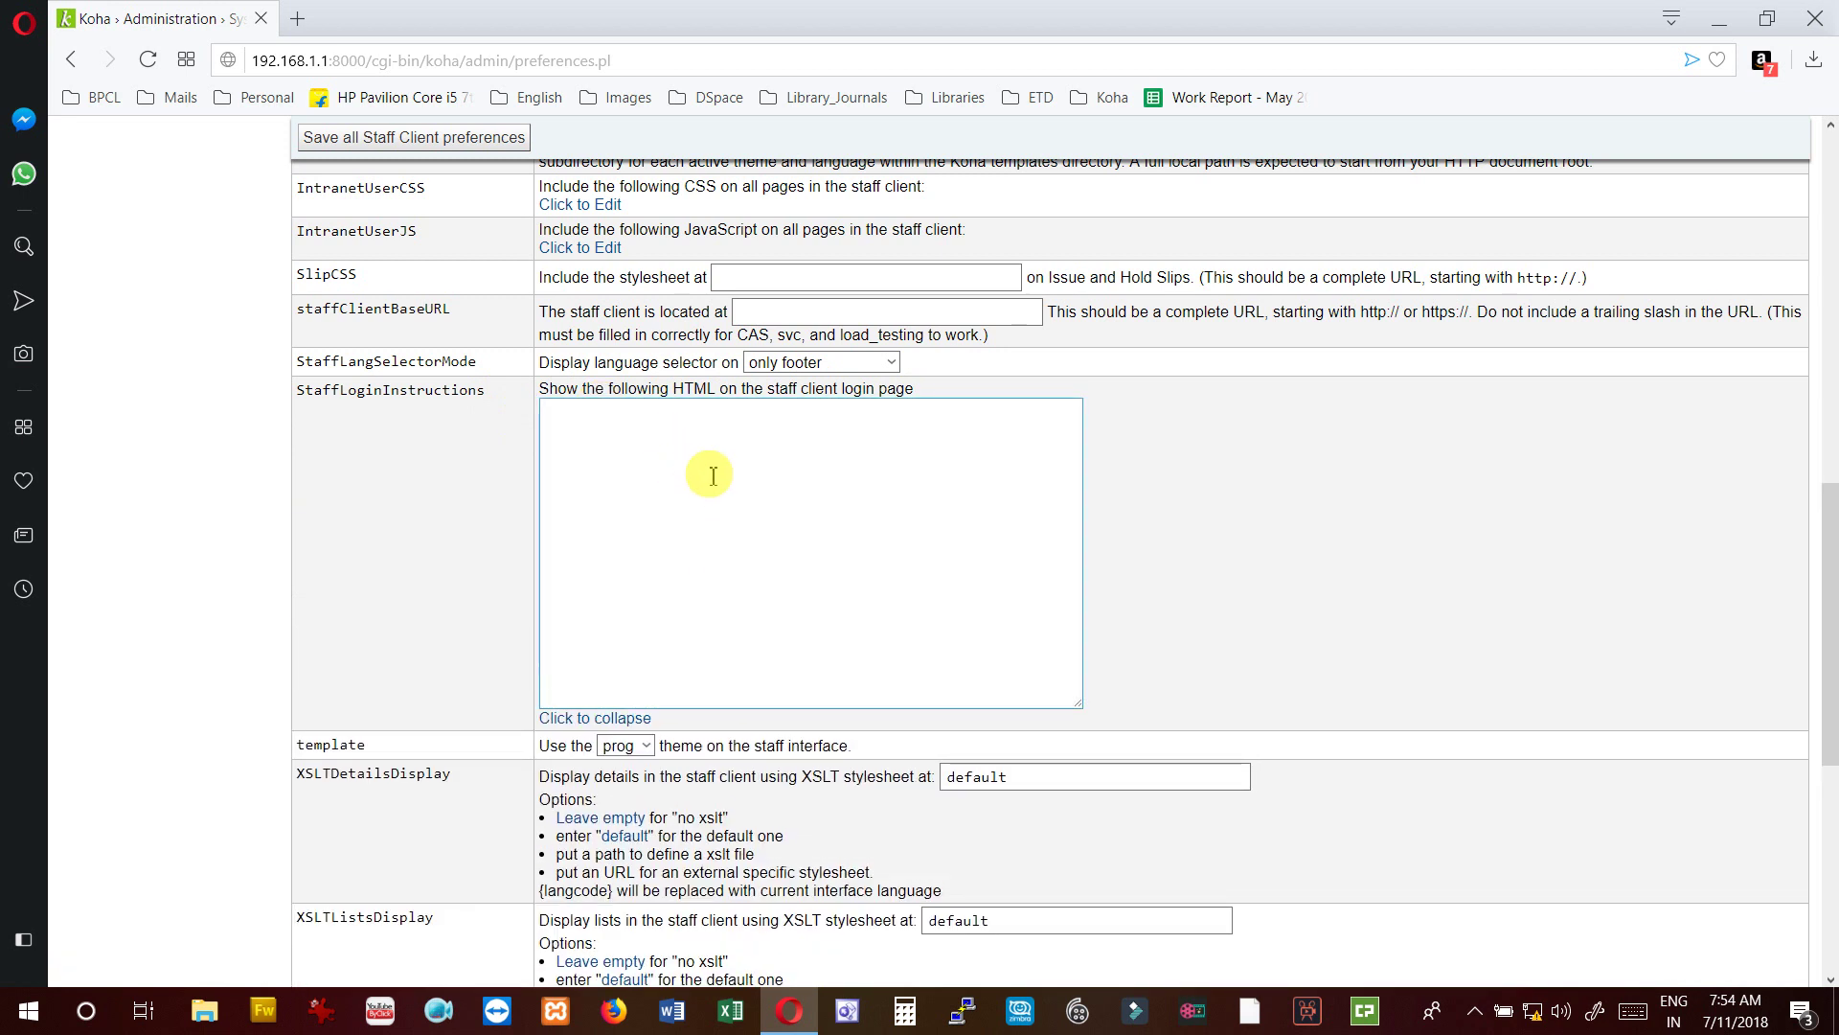
click(639, 723)
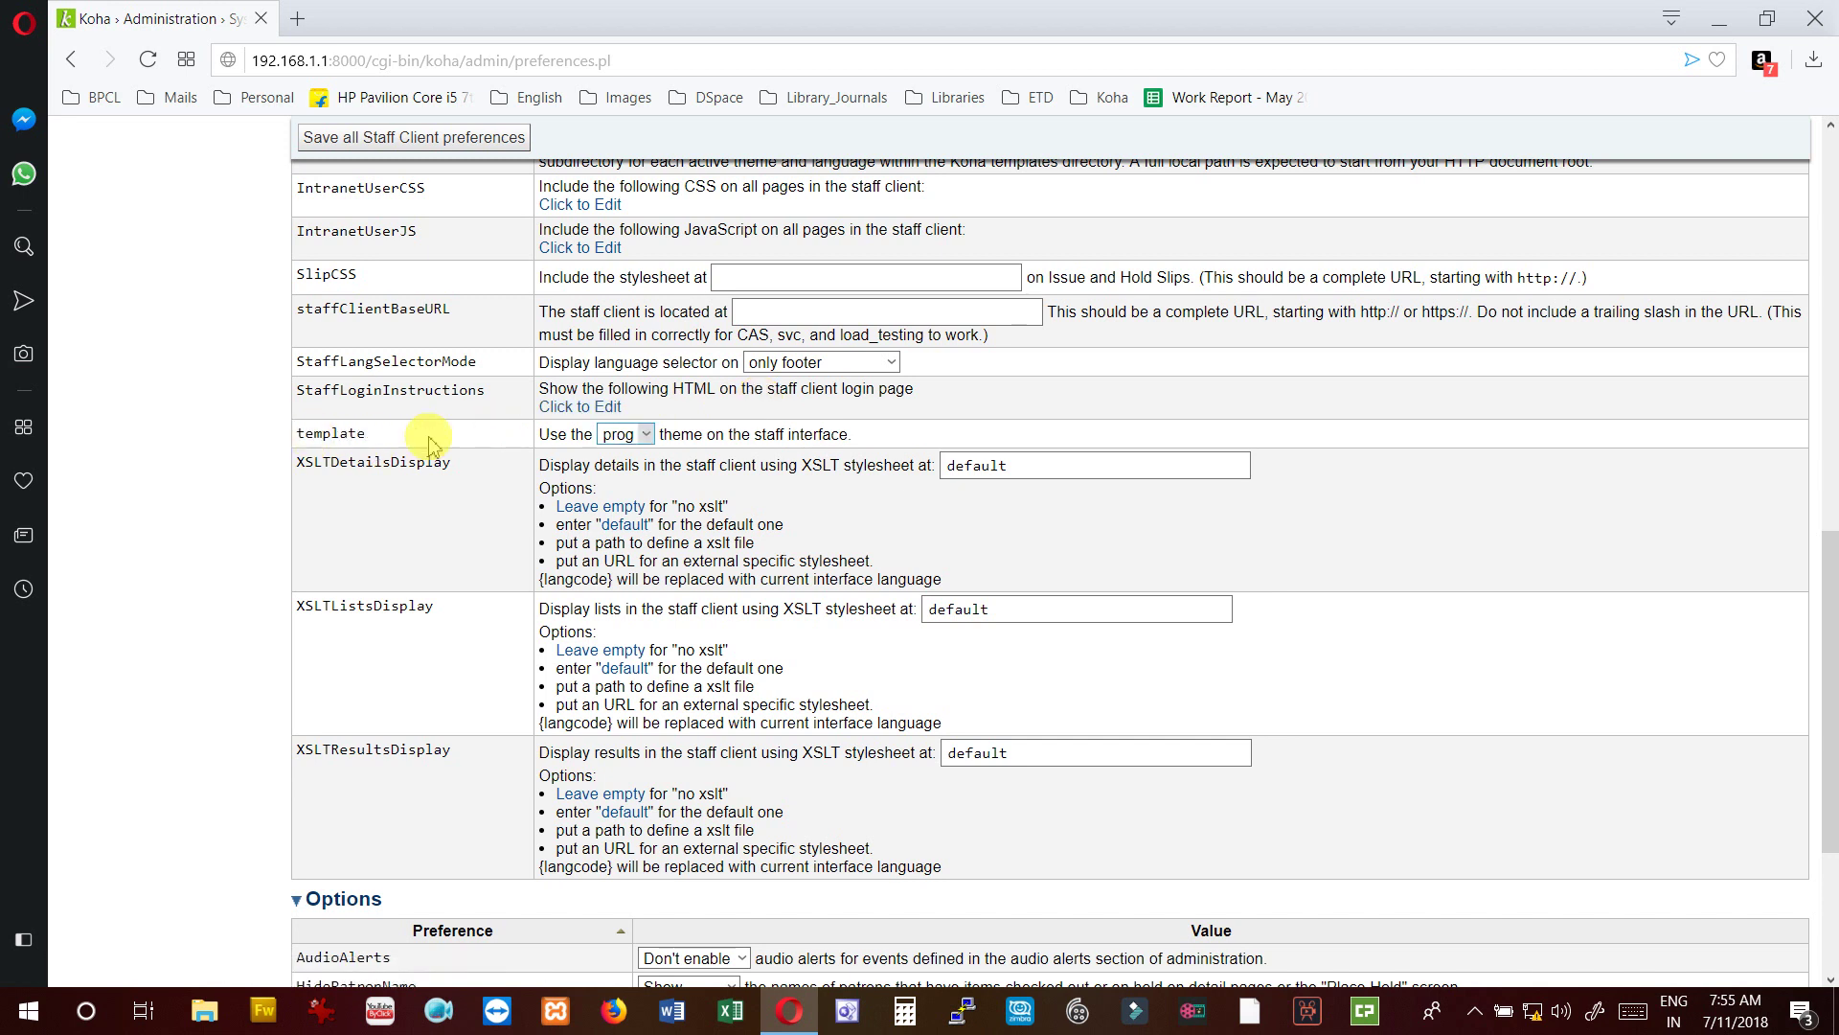
click(638, 437)
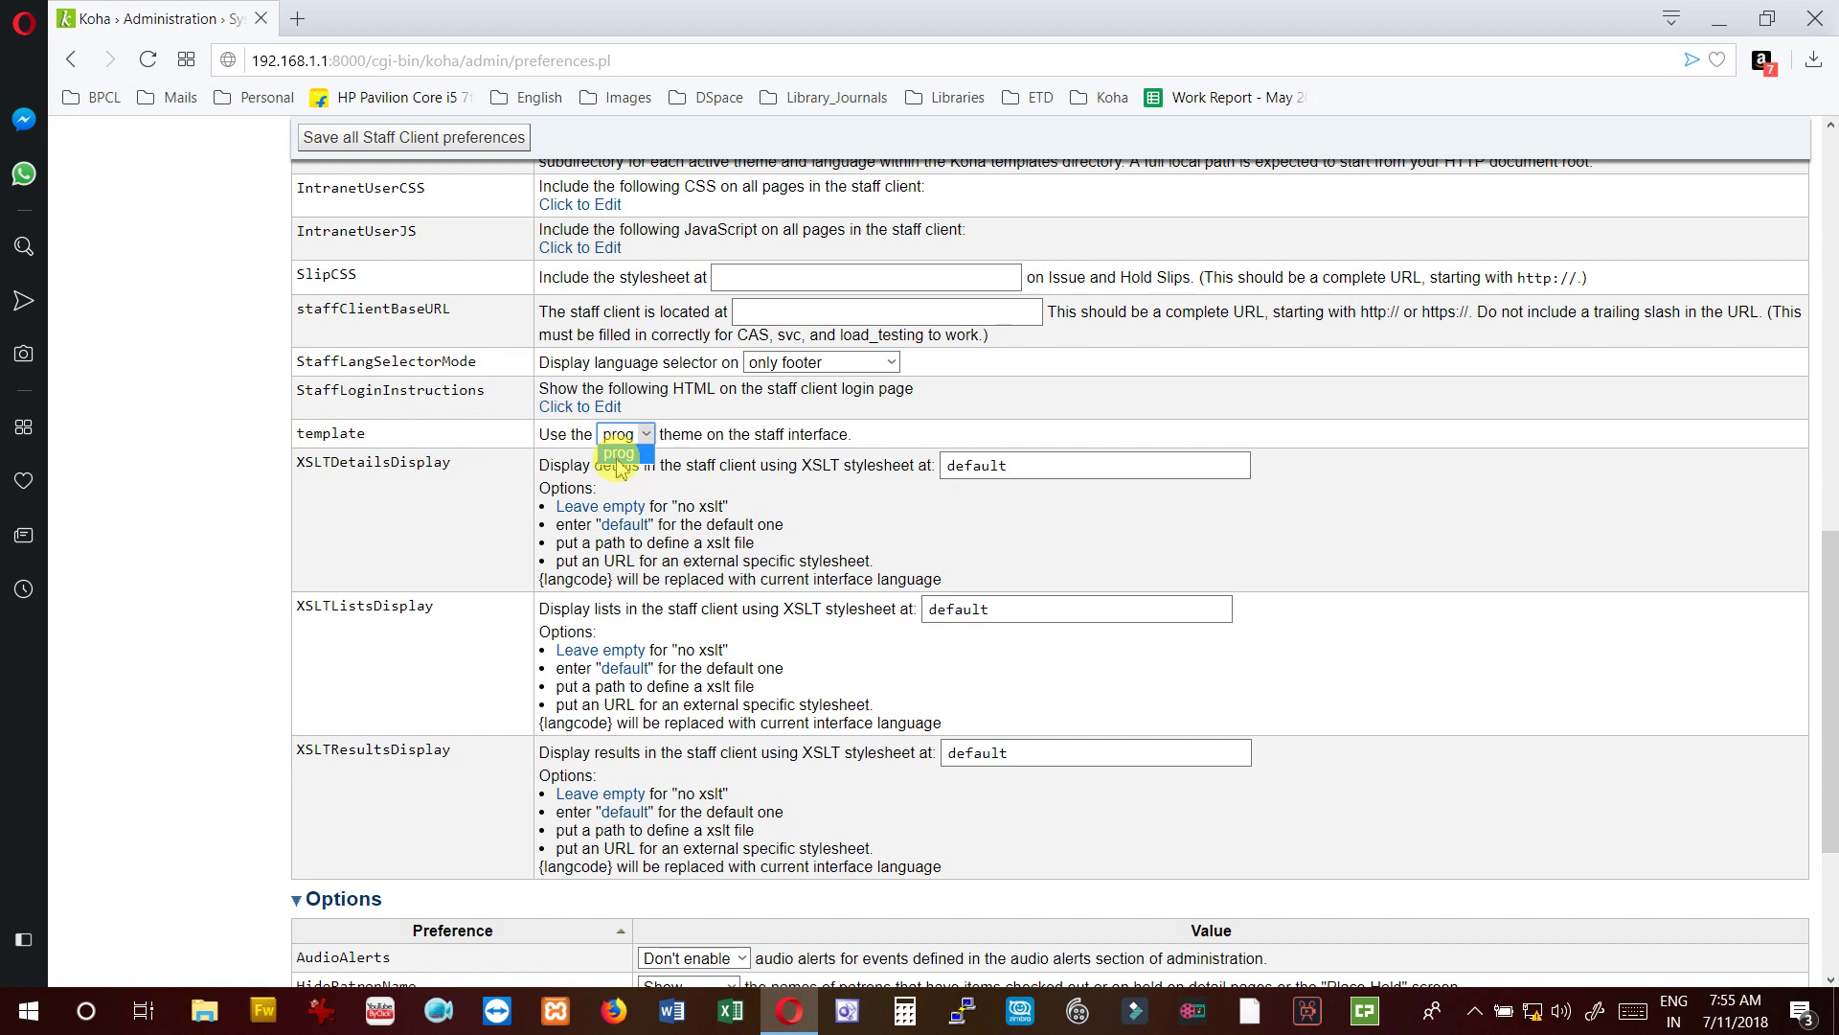
click(699, 446)
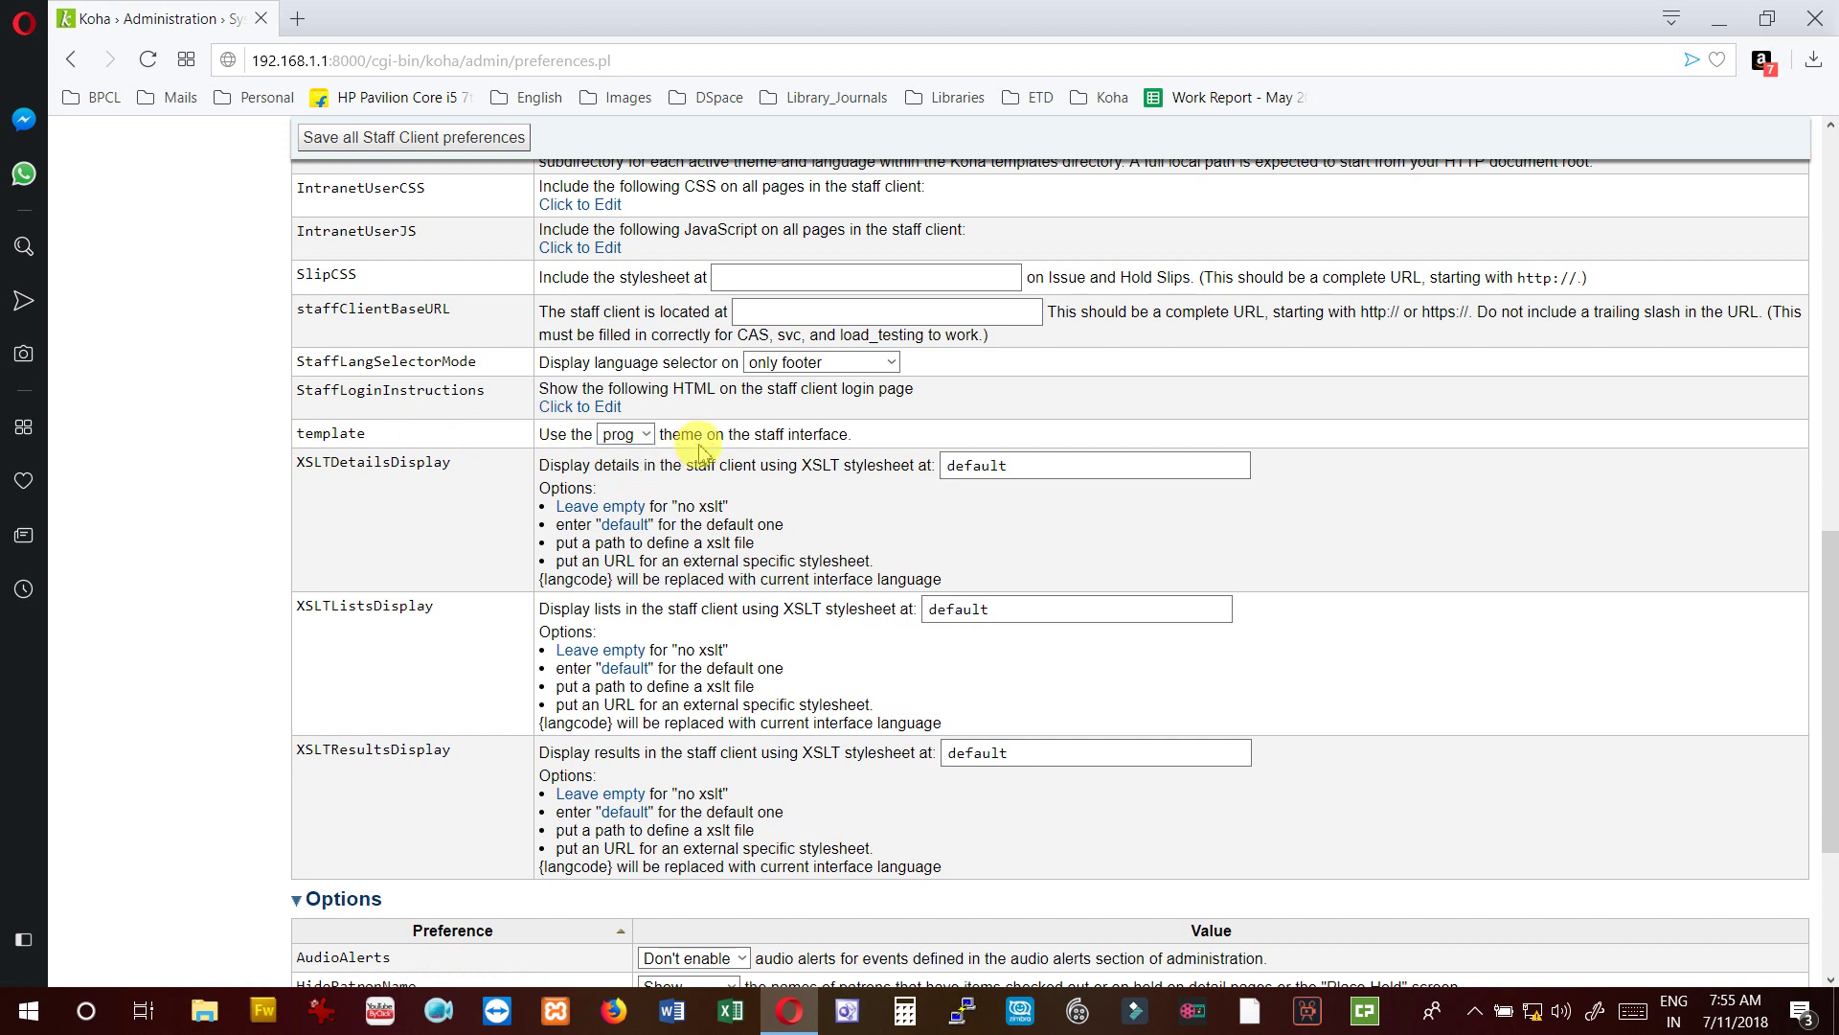
scroll(701, 452, down, 1)
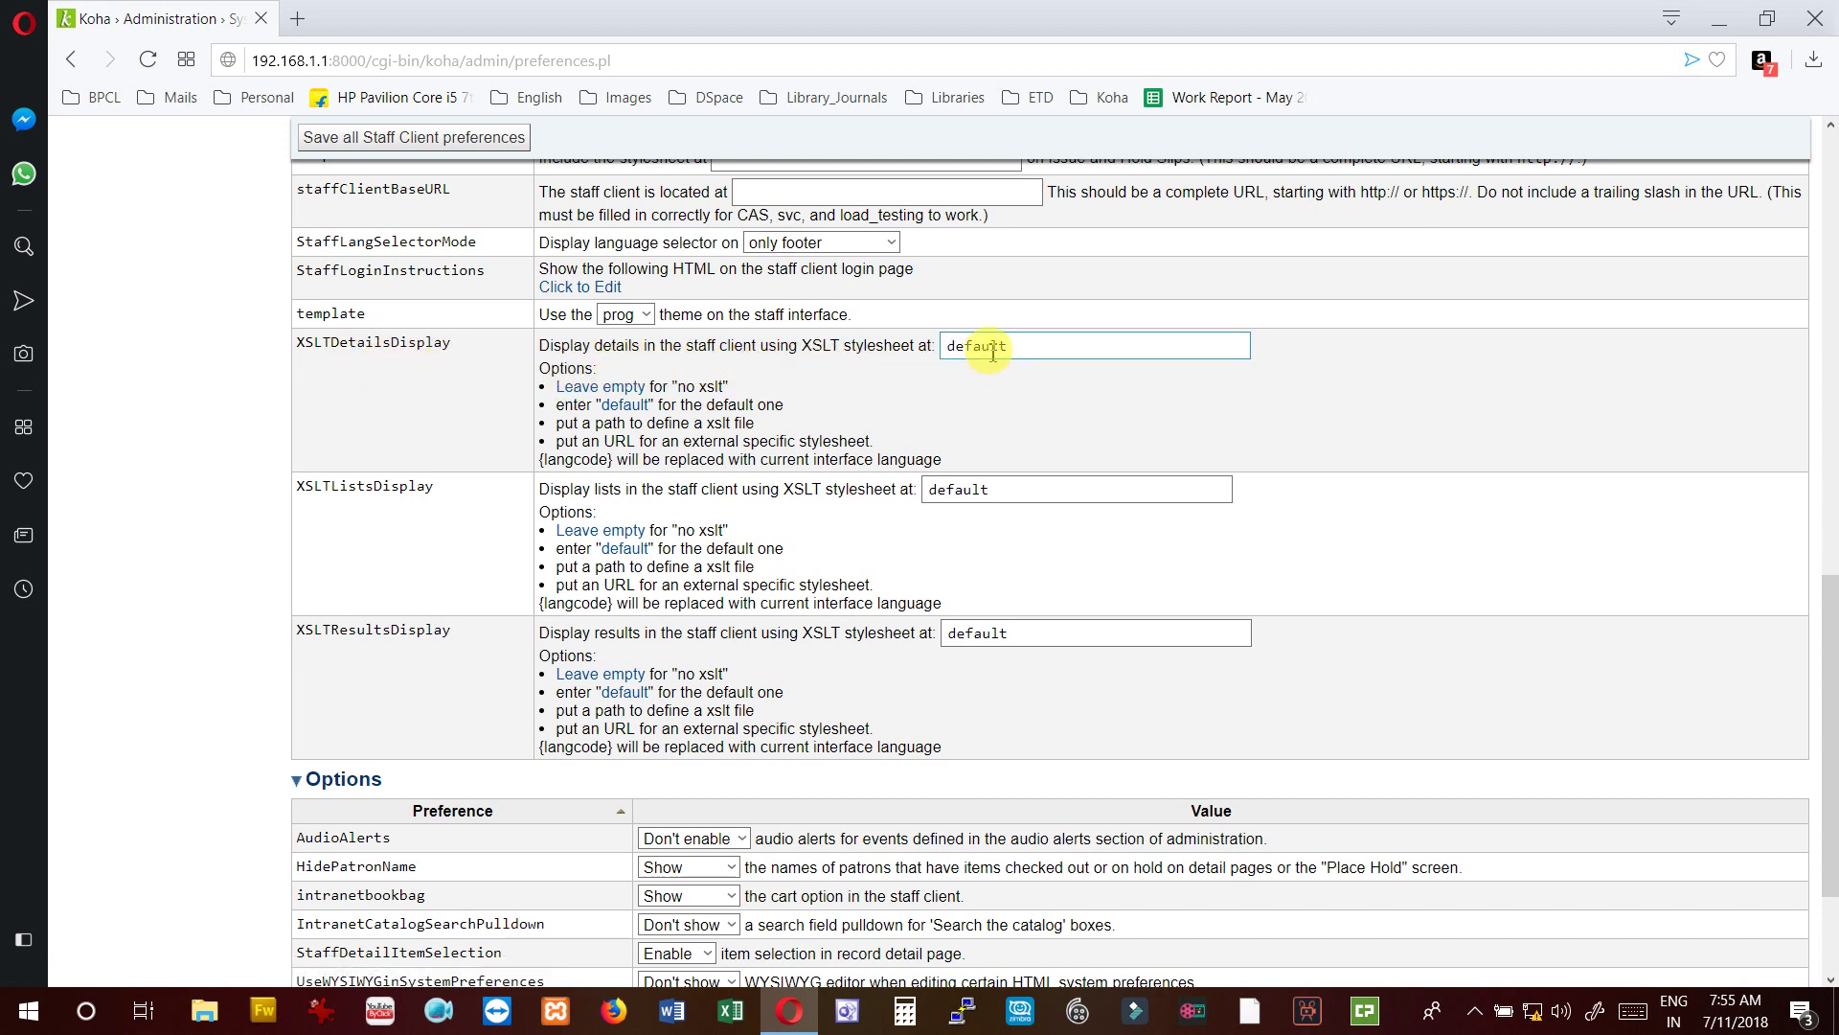
click(1026, 351)
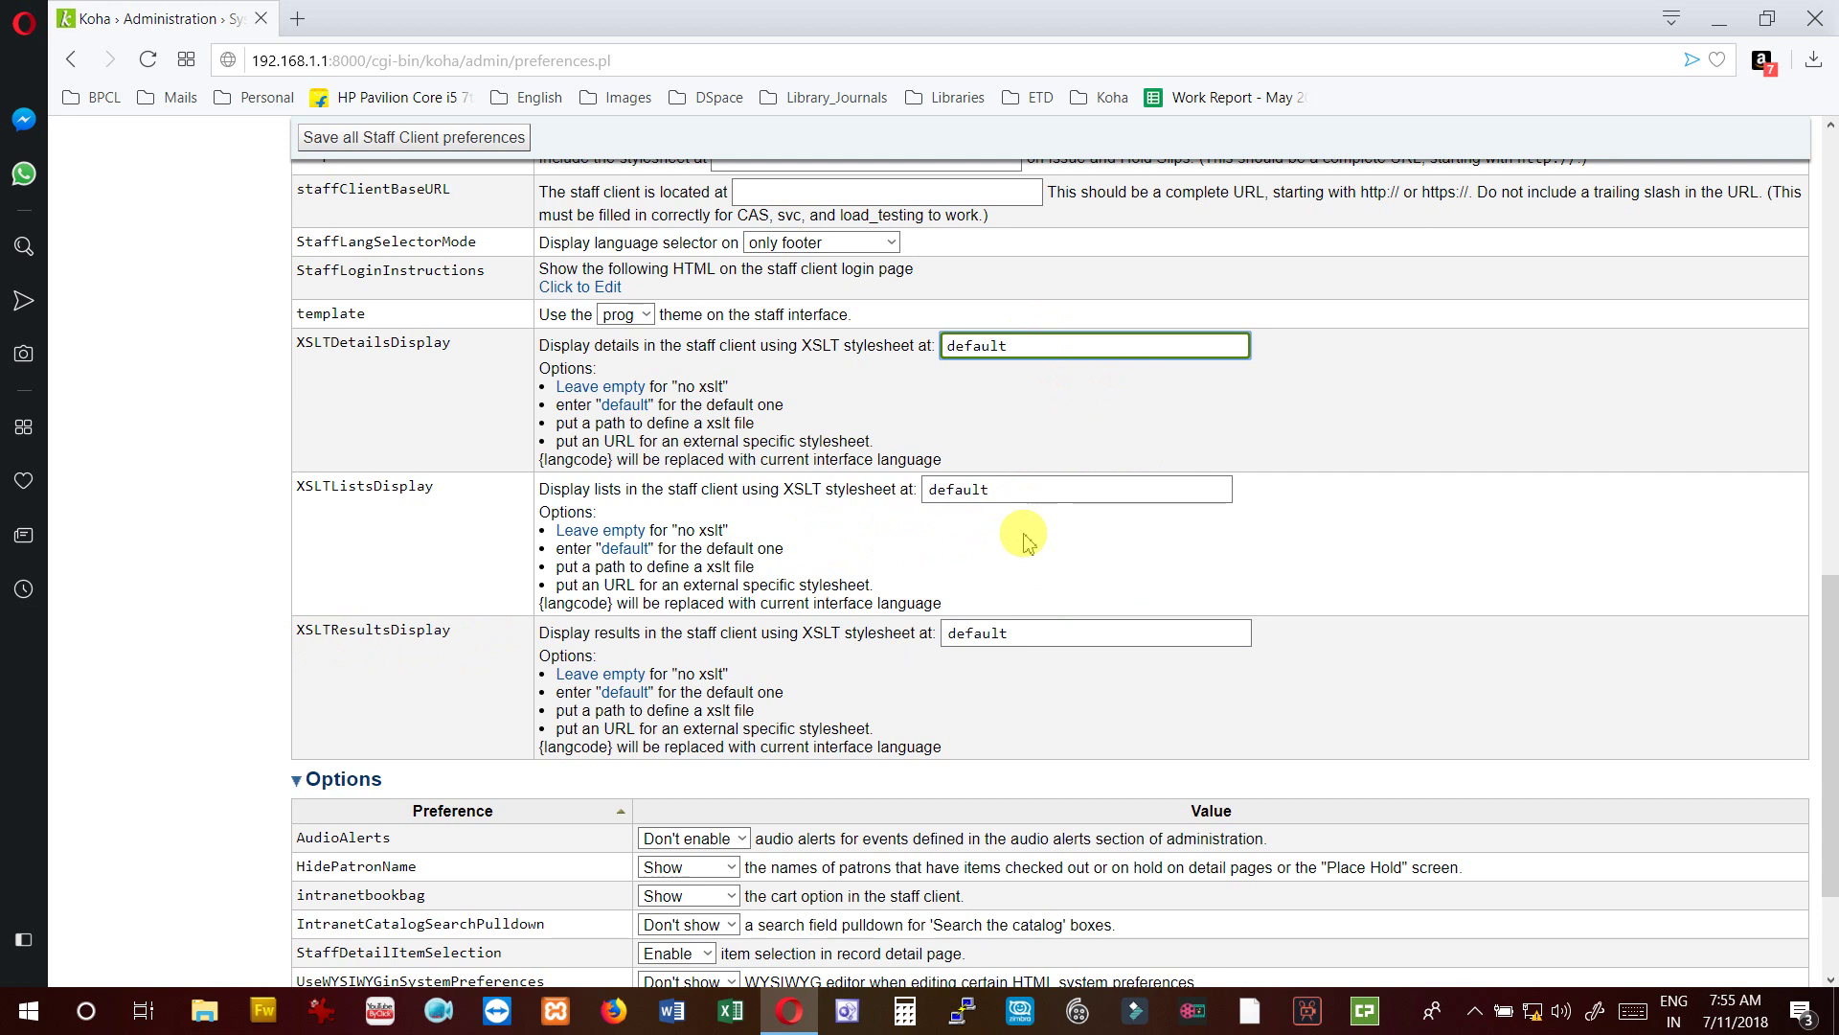
- In Options, set AudioAlerts to Enable
scroll(1025, 541, down, 1)
scroll(1025, 541, down, 1)
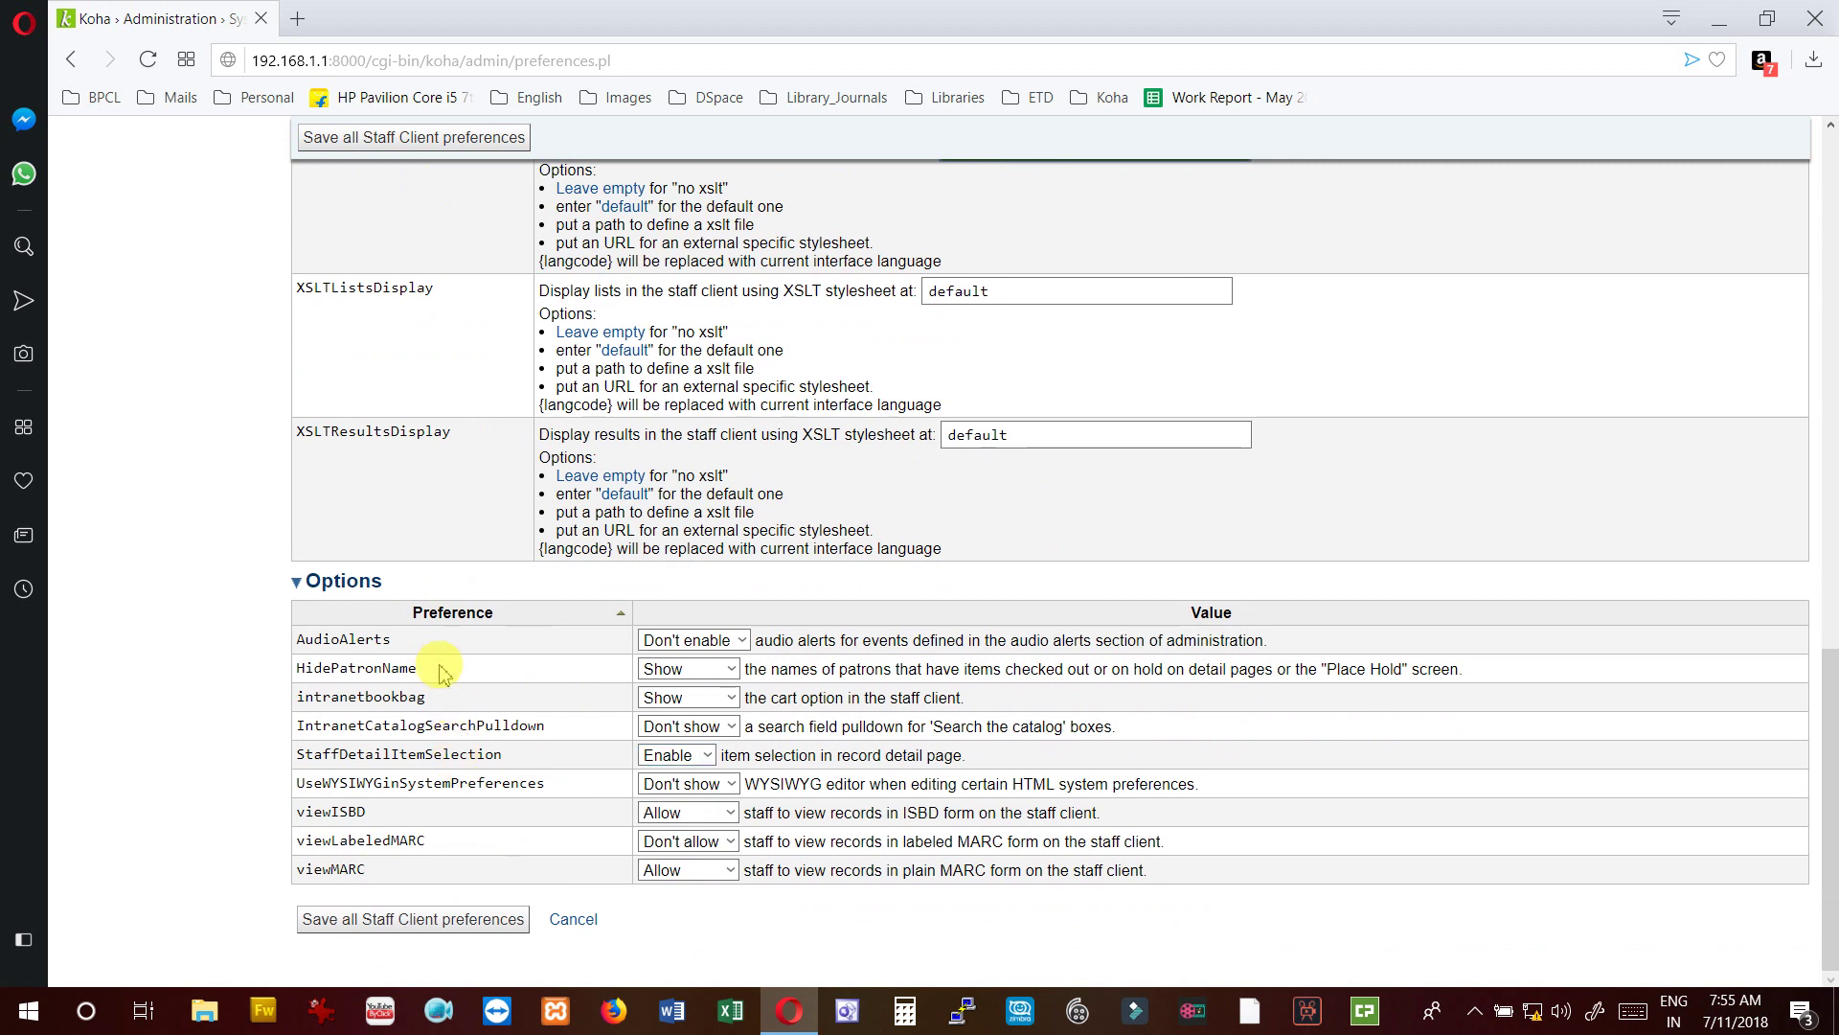
click(736, 643)
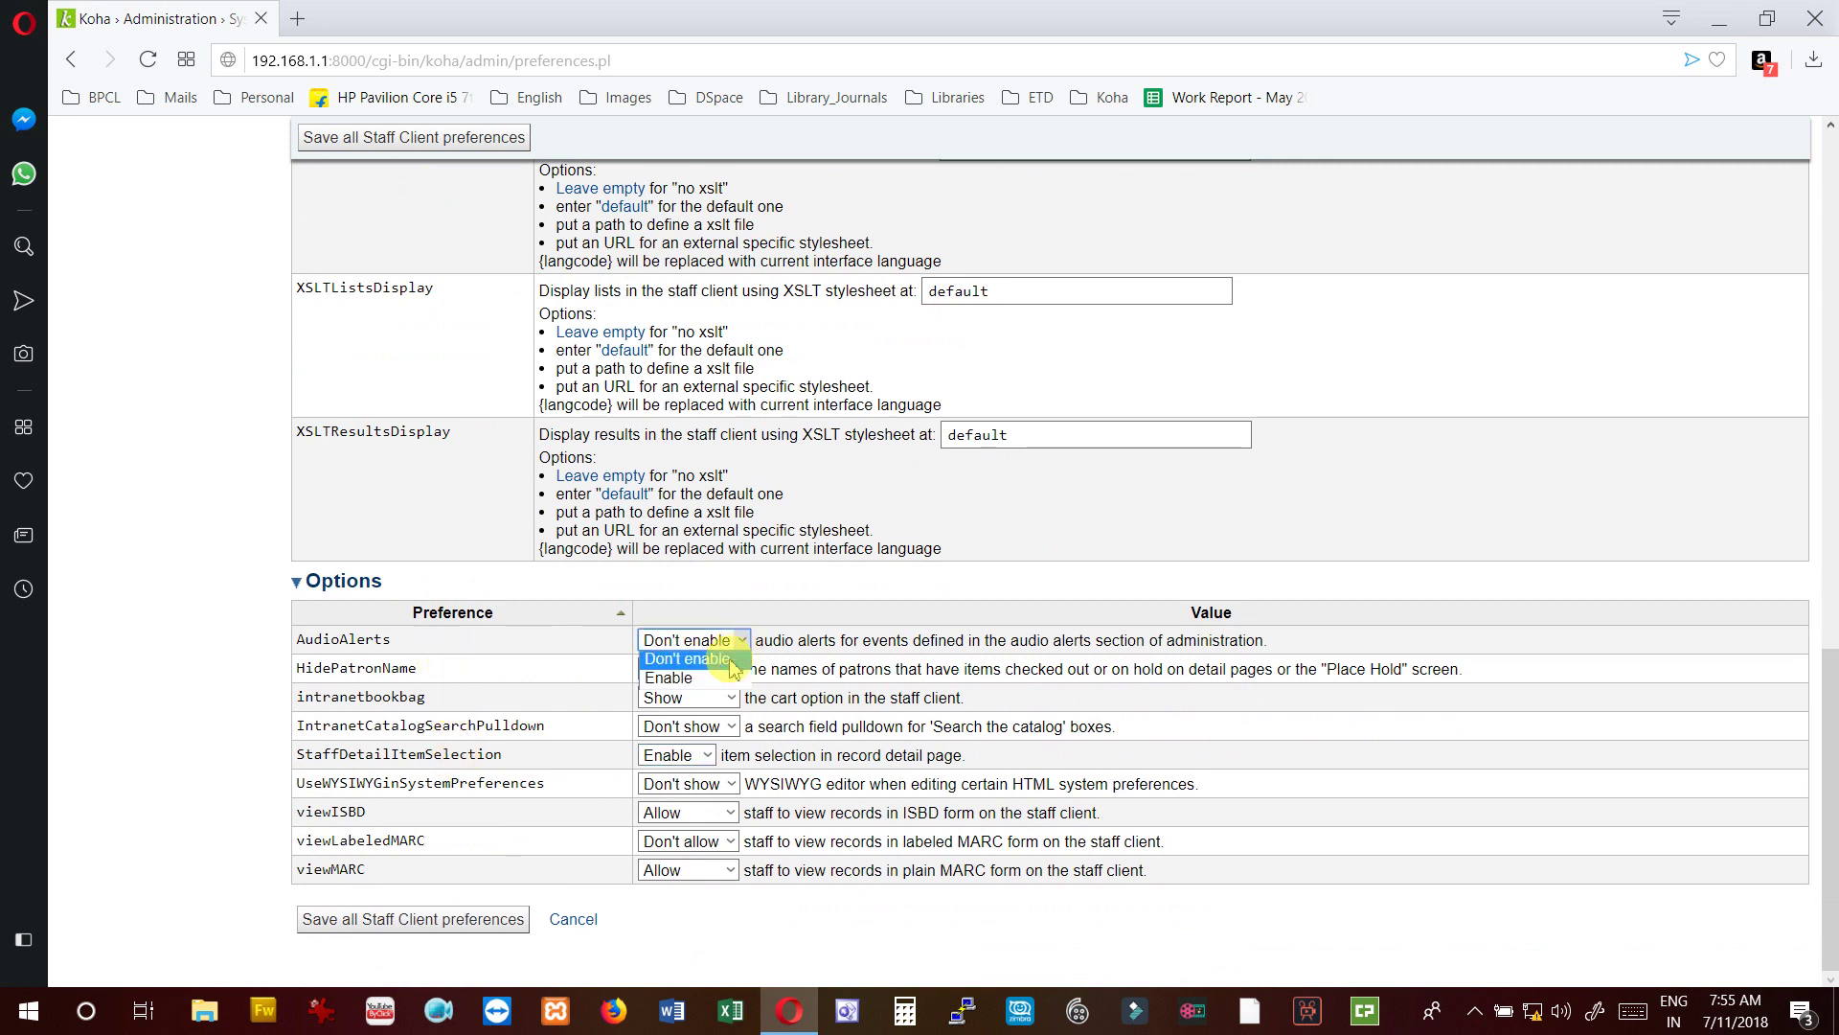
click(712, 682)
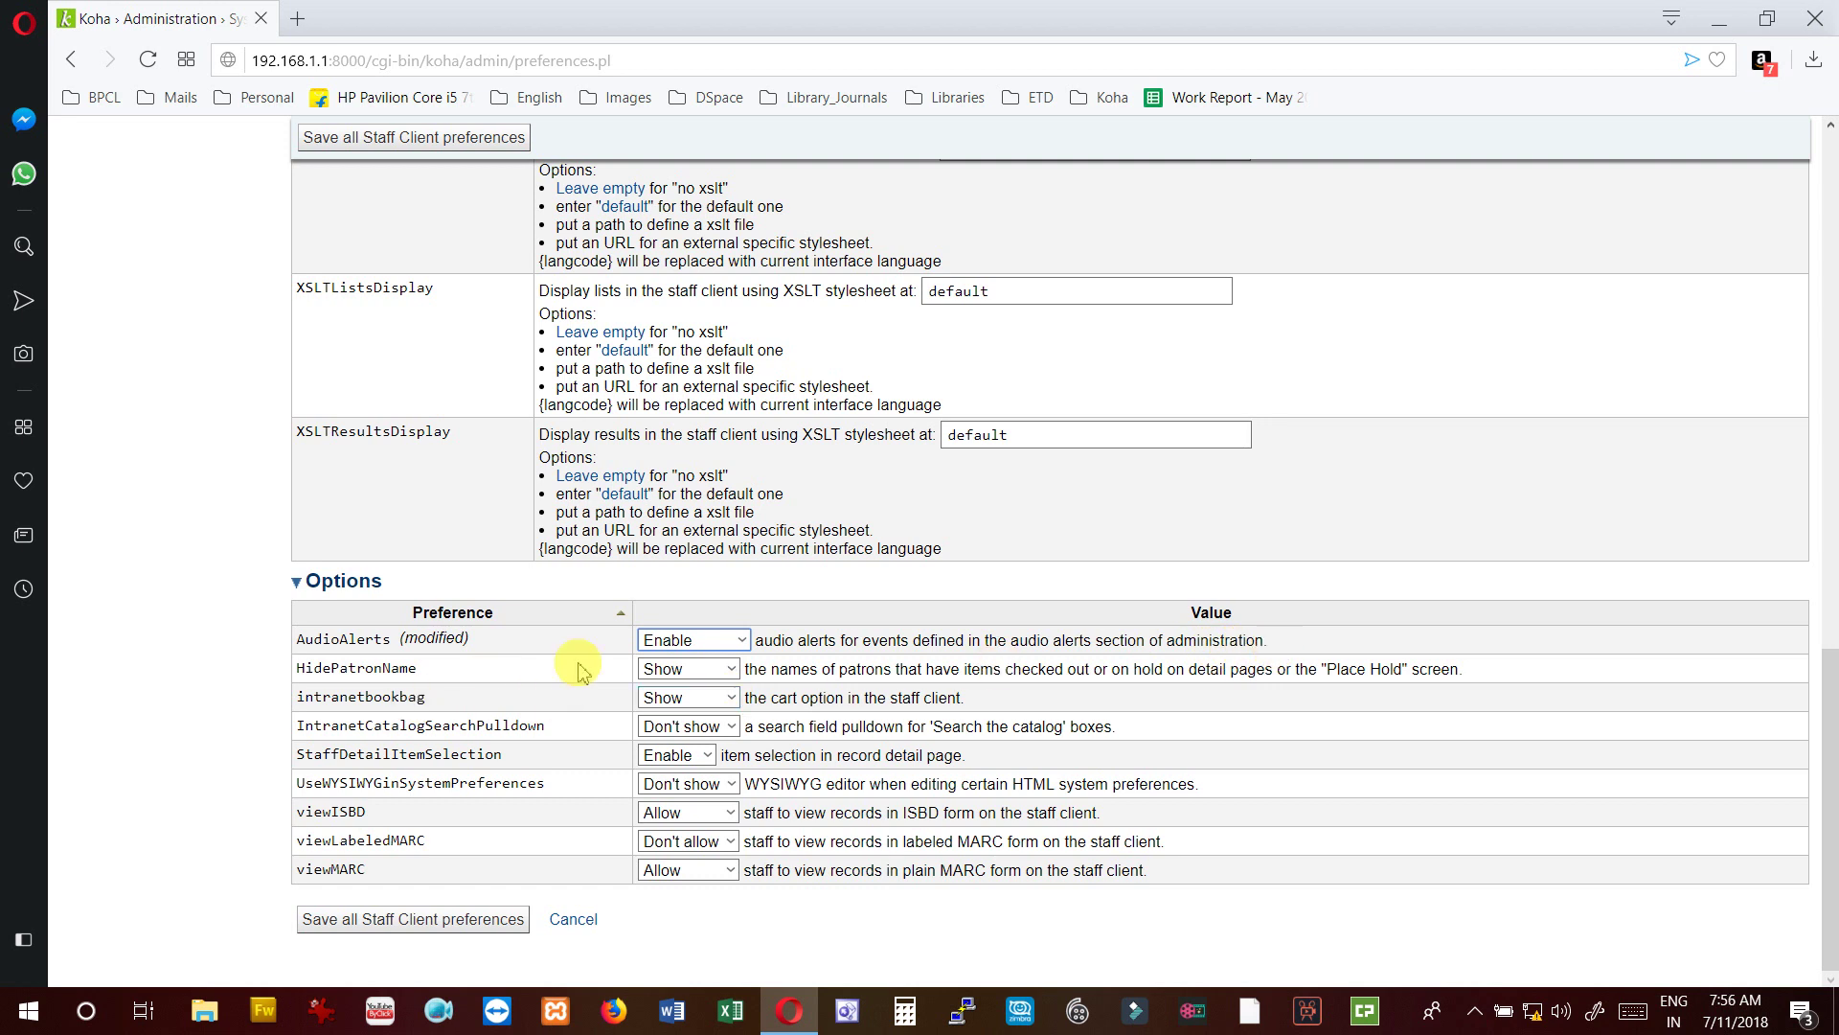
- Switch HidePatronName to Don't show, then return it to Show
click(697, 675)
click(697, 683)
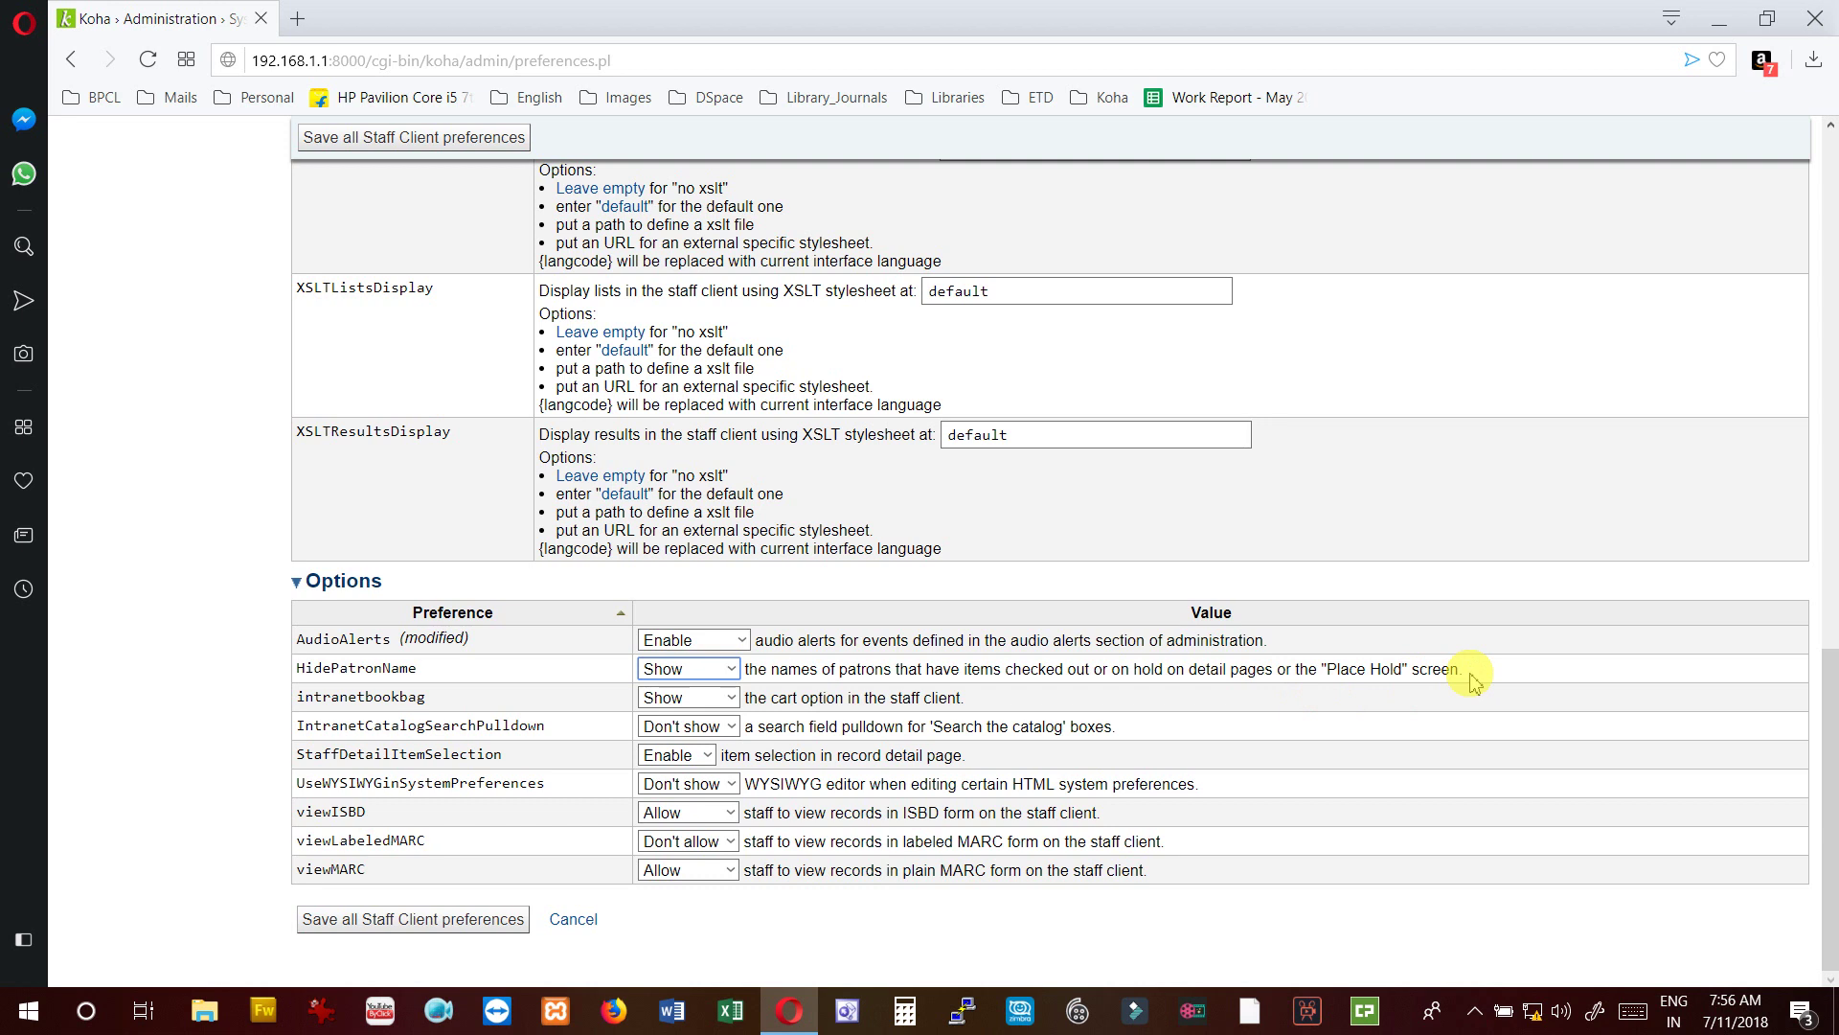
click(733, 674)
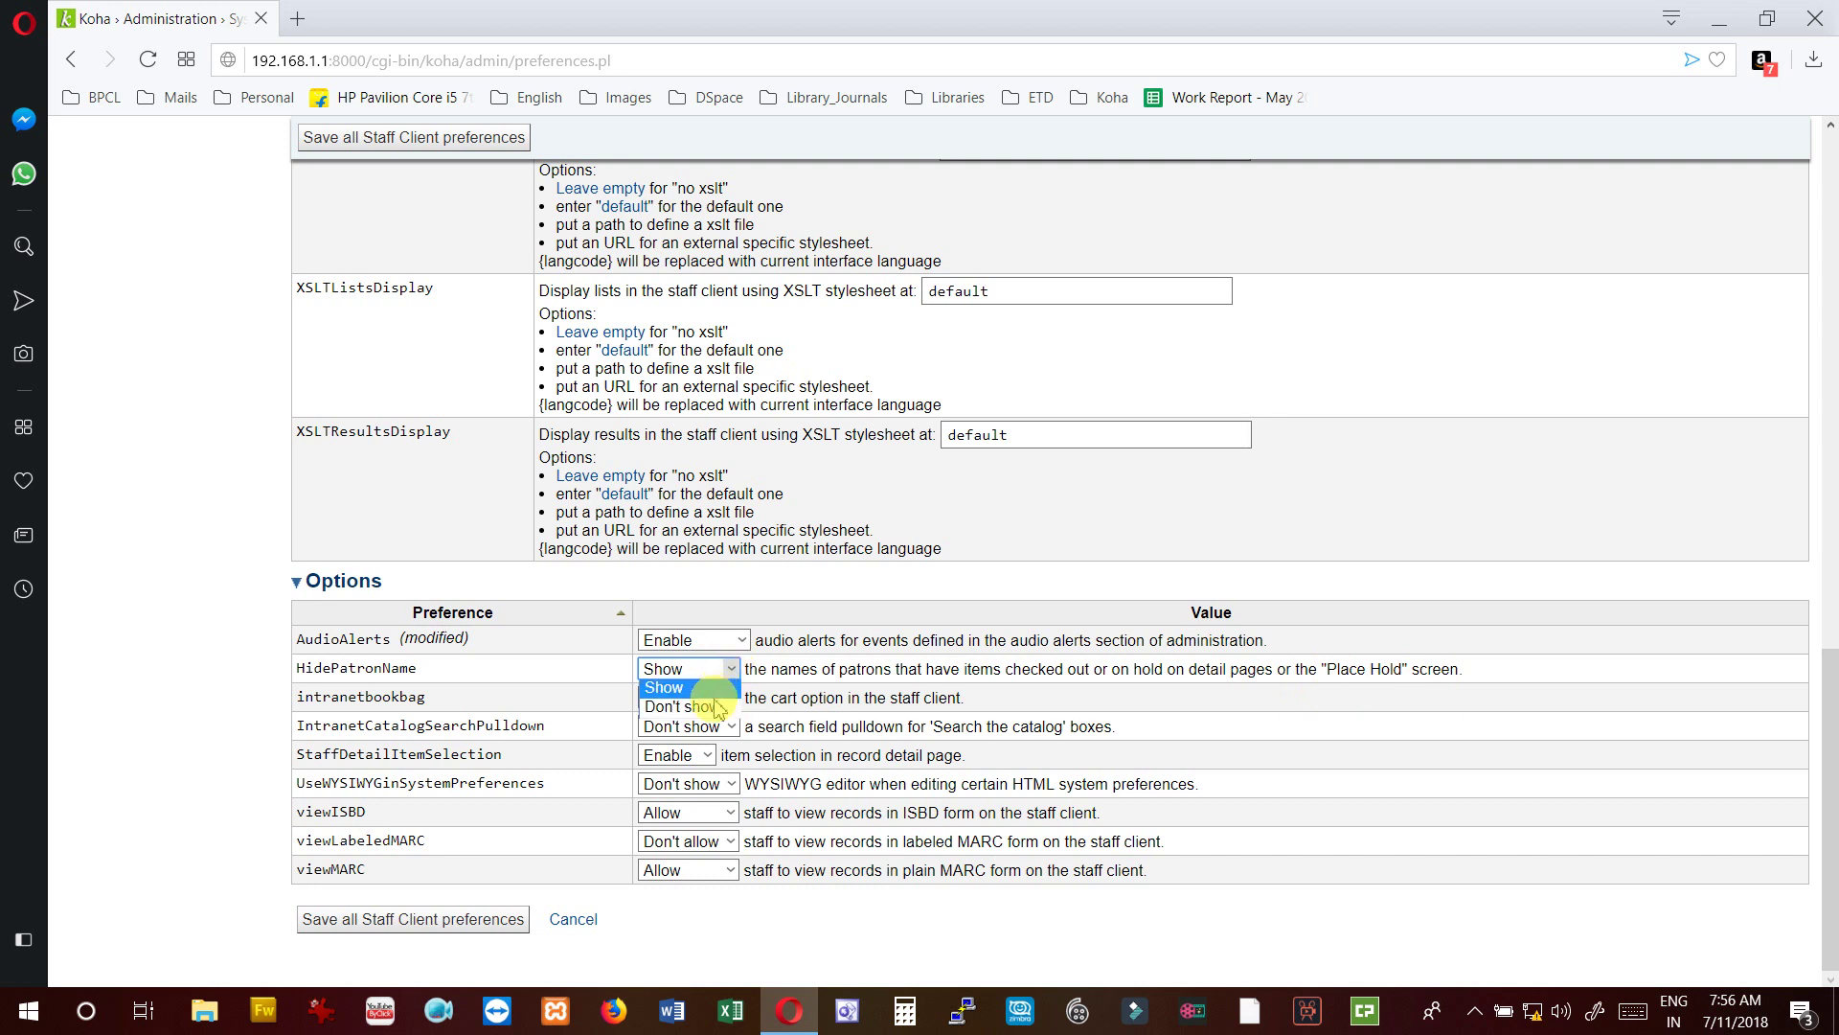
click(713, 709)
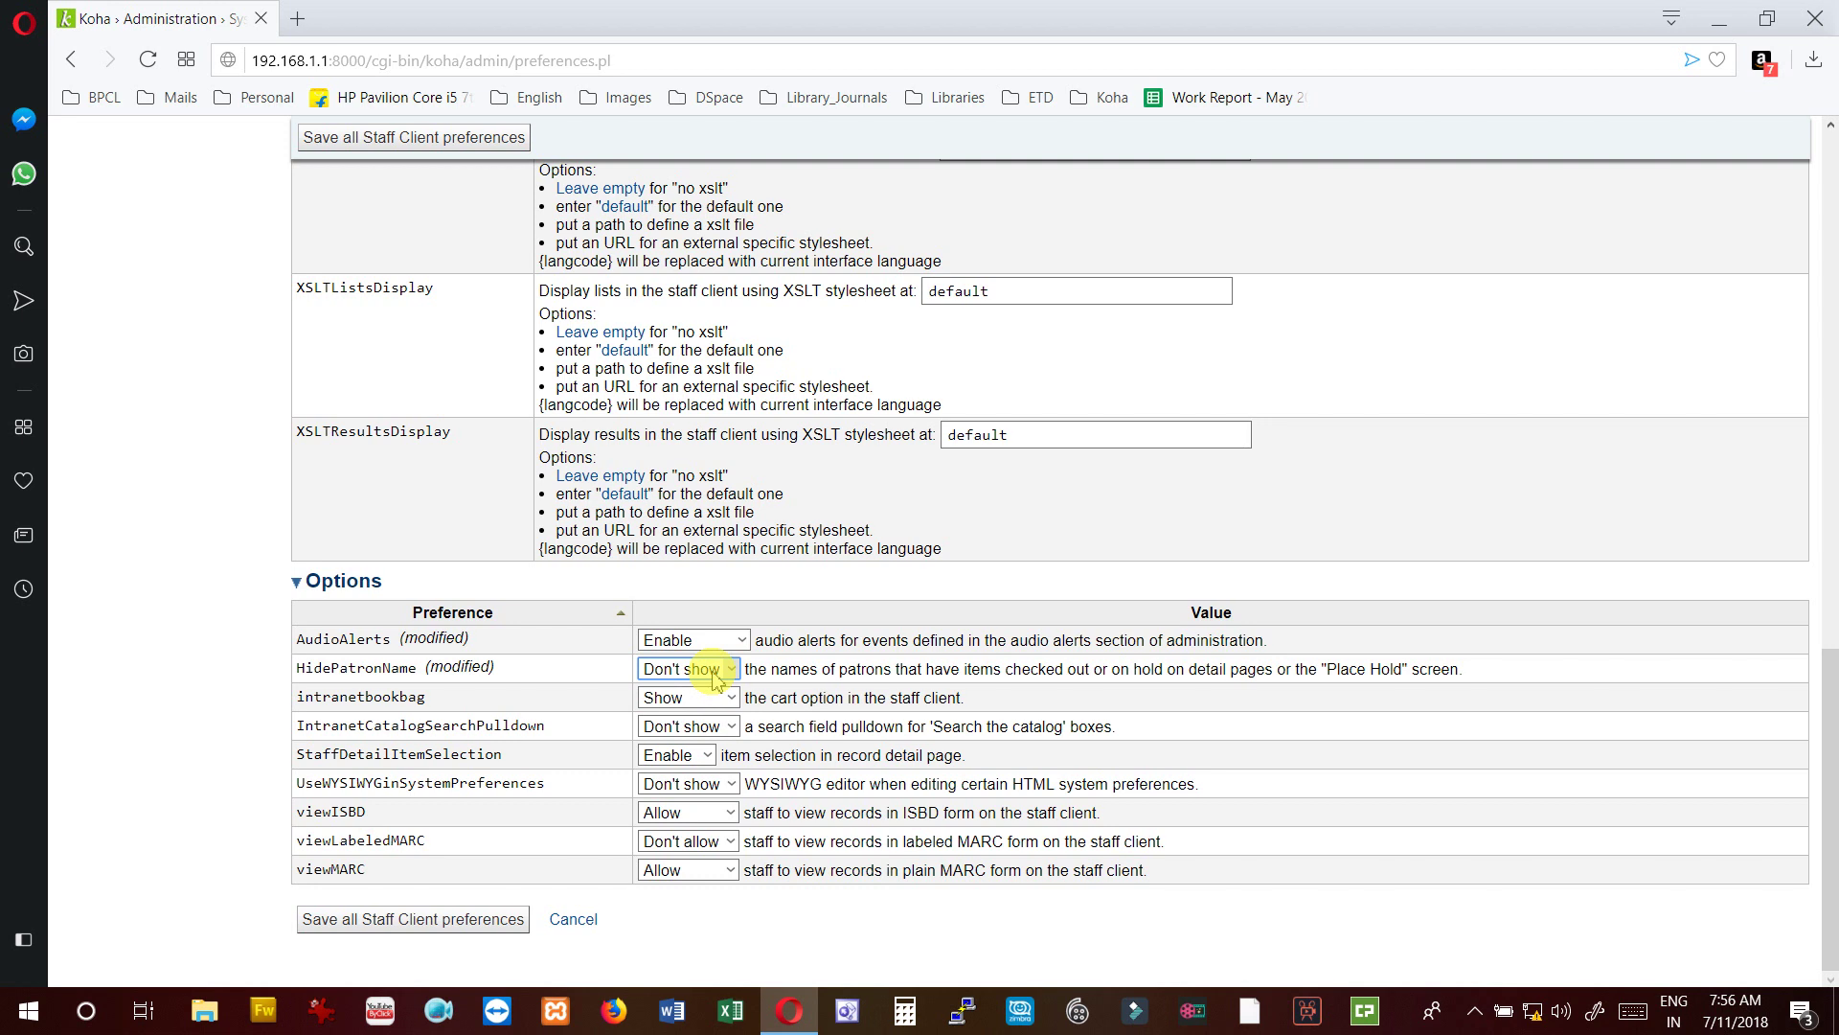
click(714, 675)
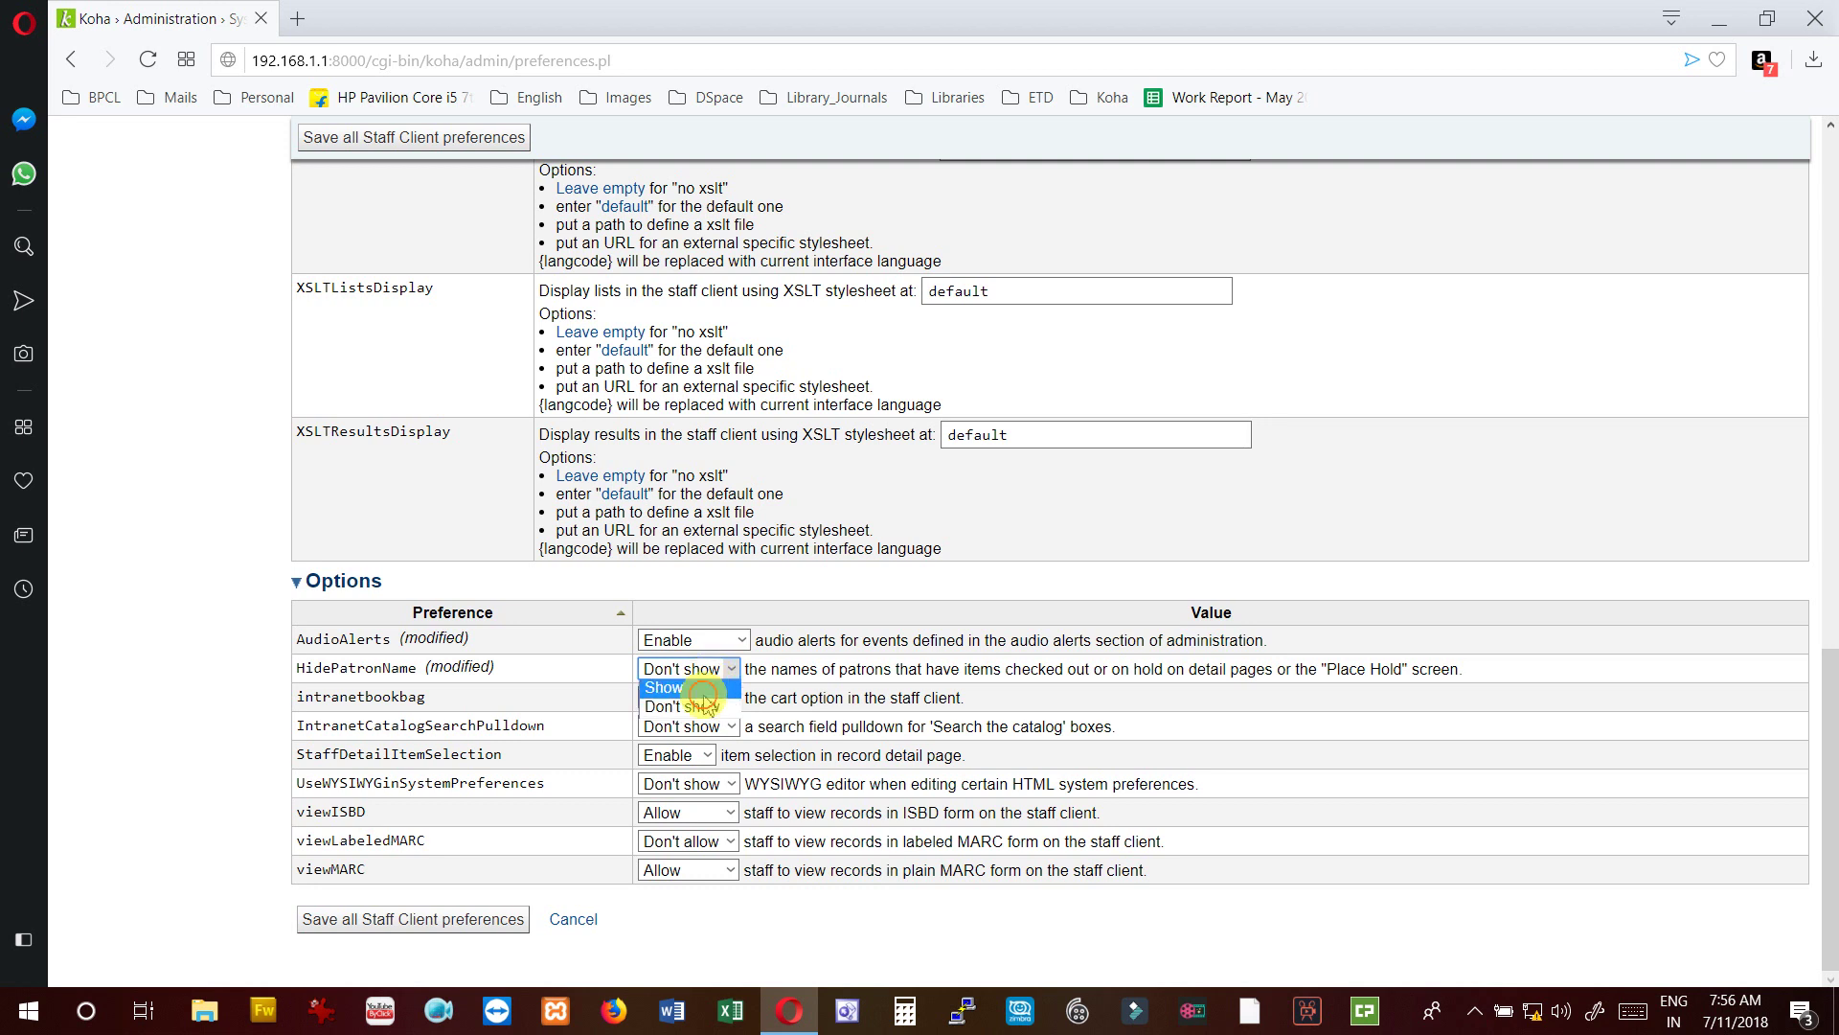
click(710, 690)
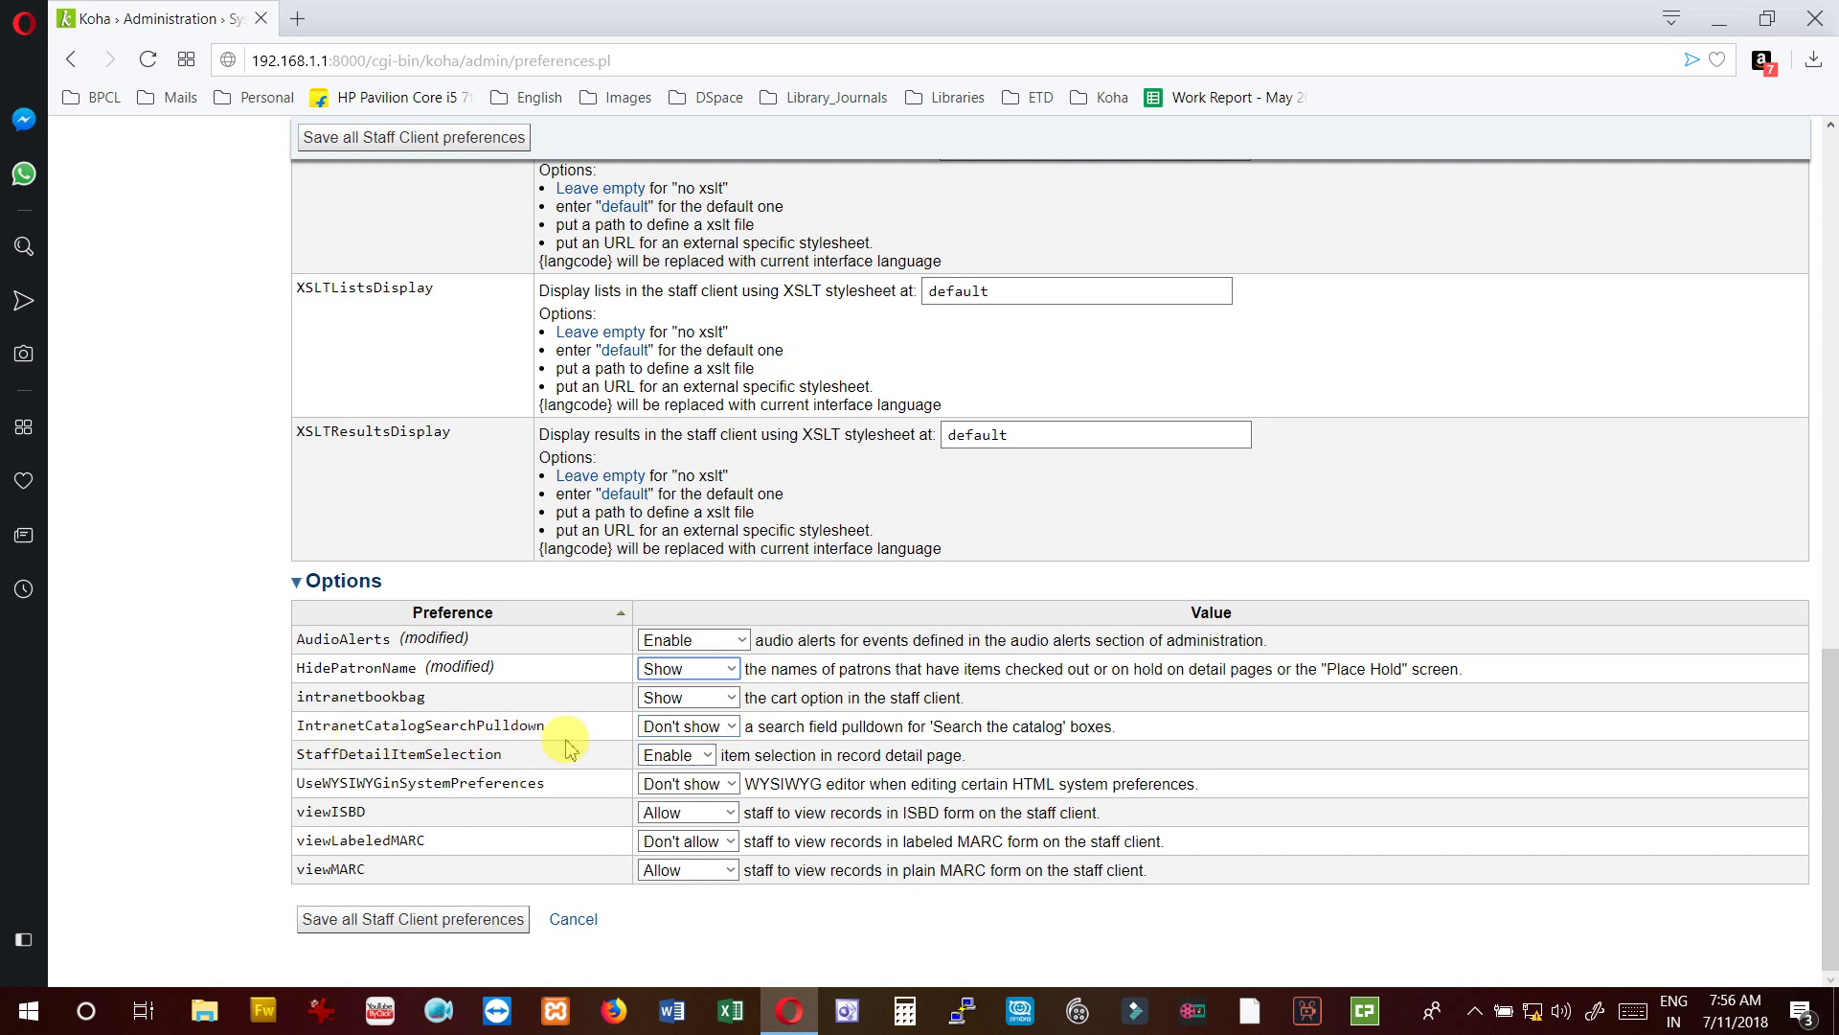
click(688, 726)
- Set IntranetCatalogSearchPulldown and UseWYSIWYGinSystemPreferences both to Show
click(699, 765)
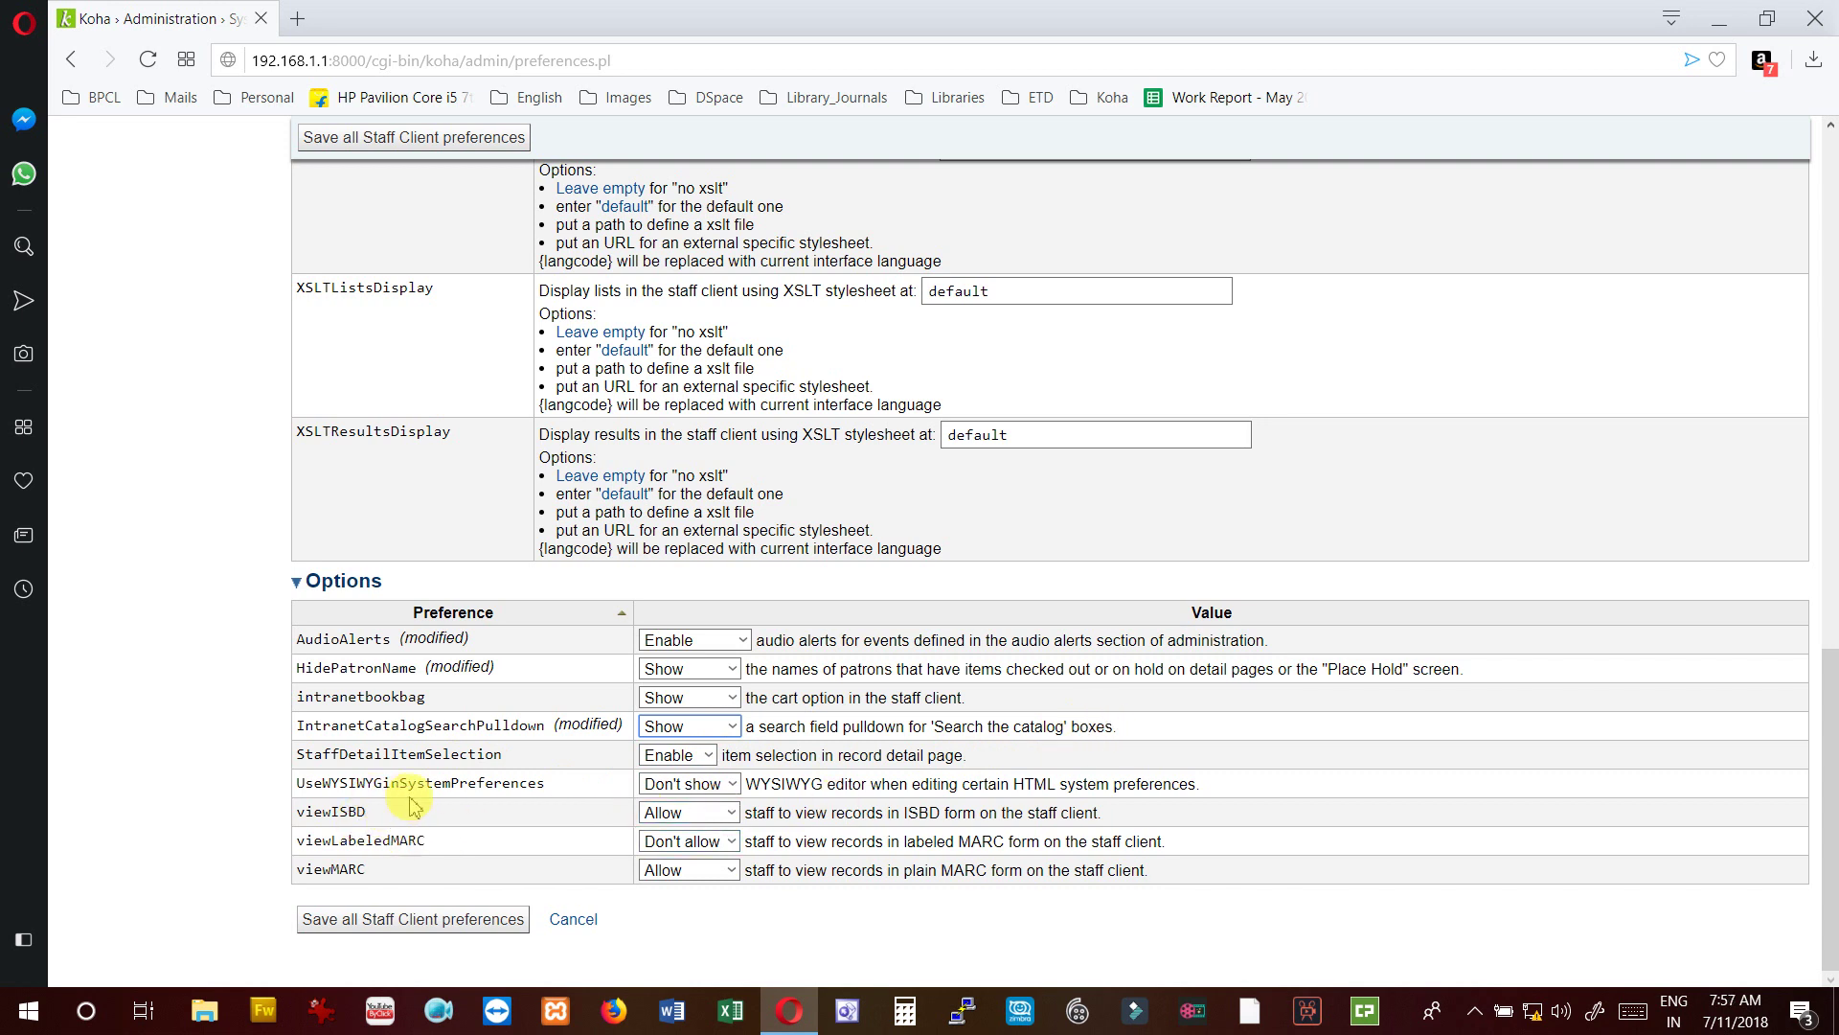
click(728, 783)
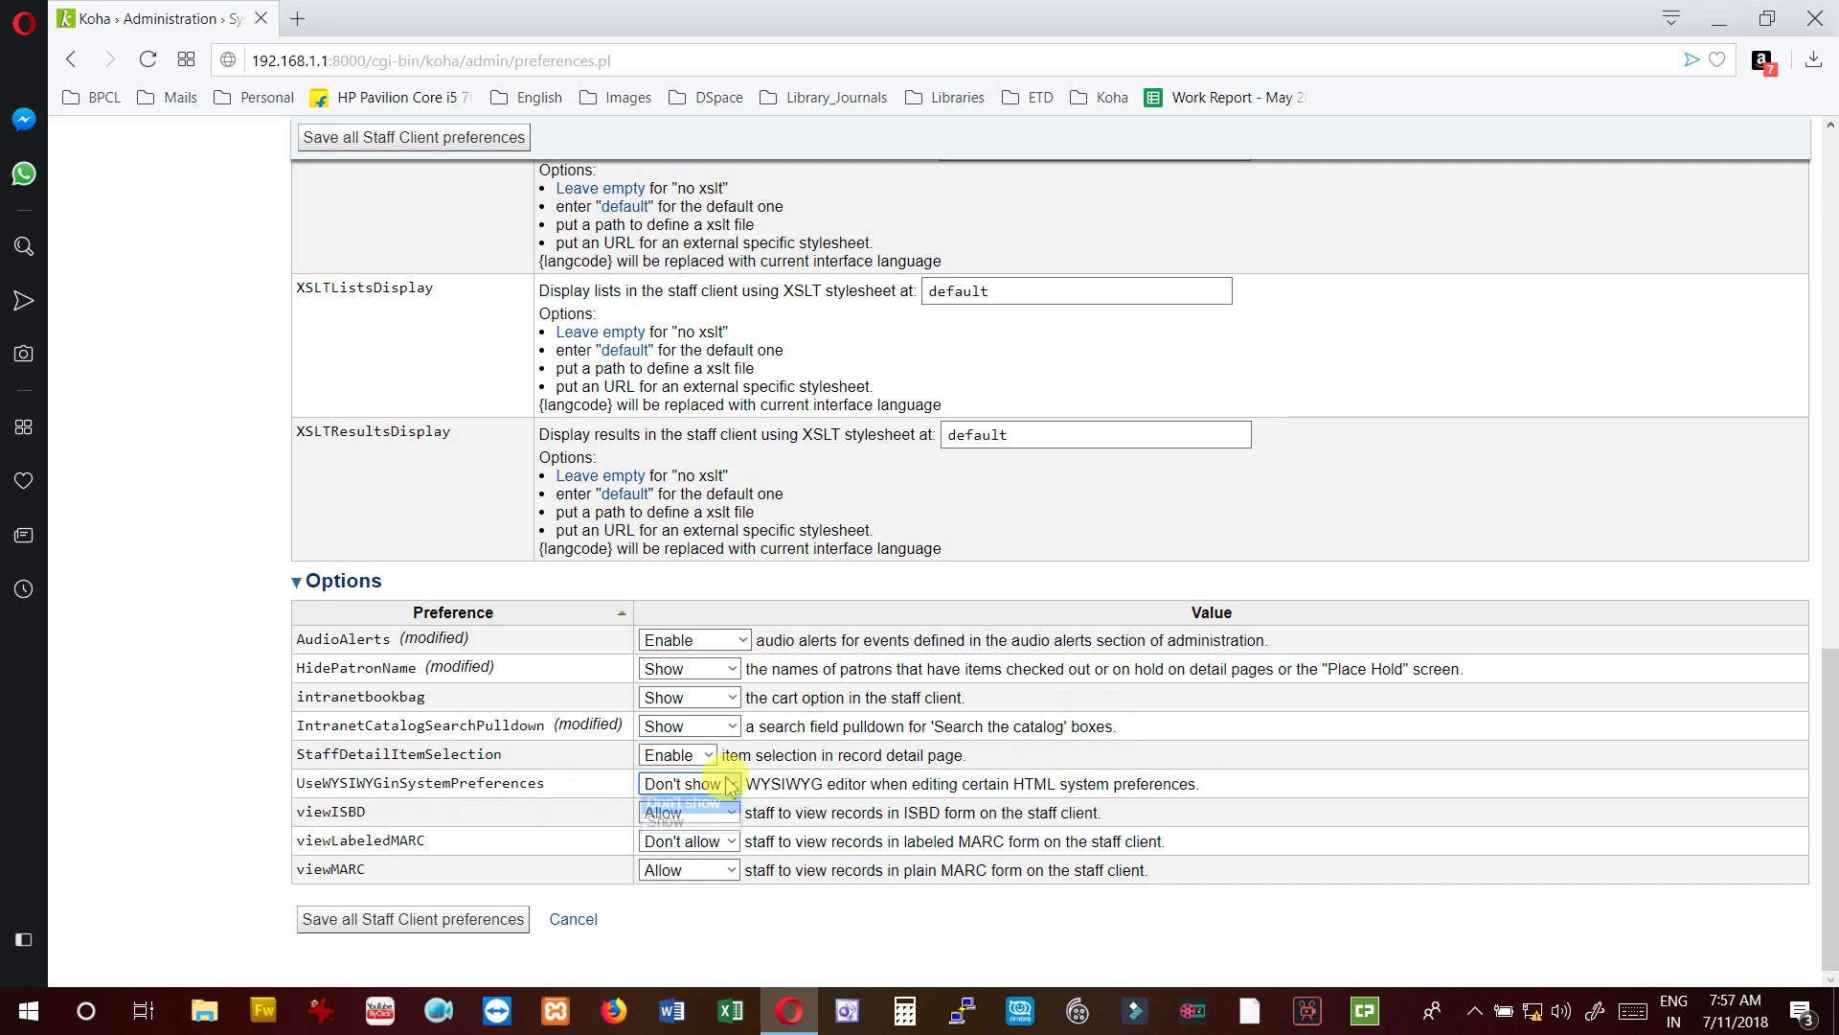
click(726, 822)
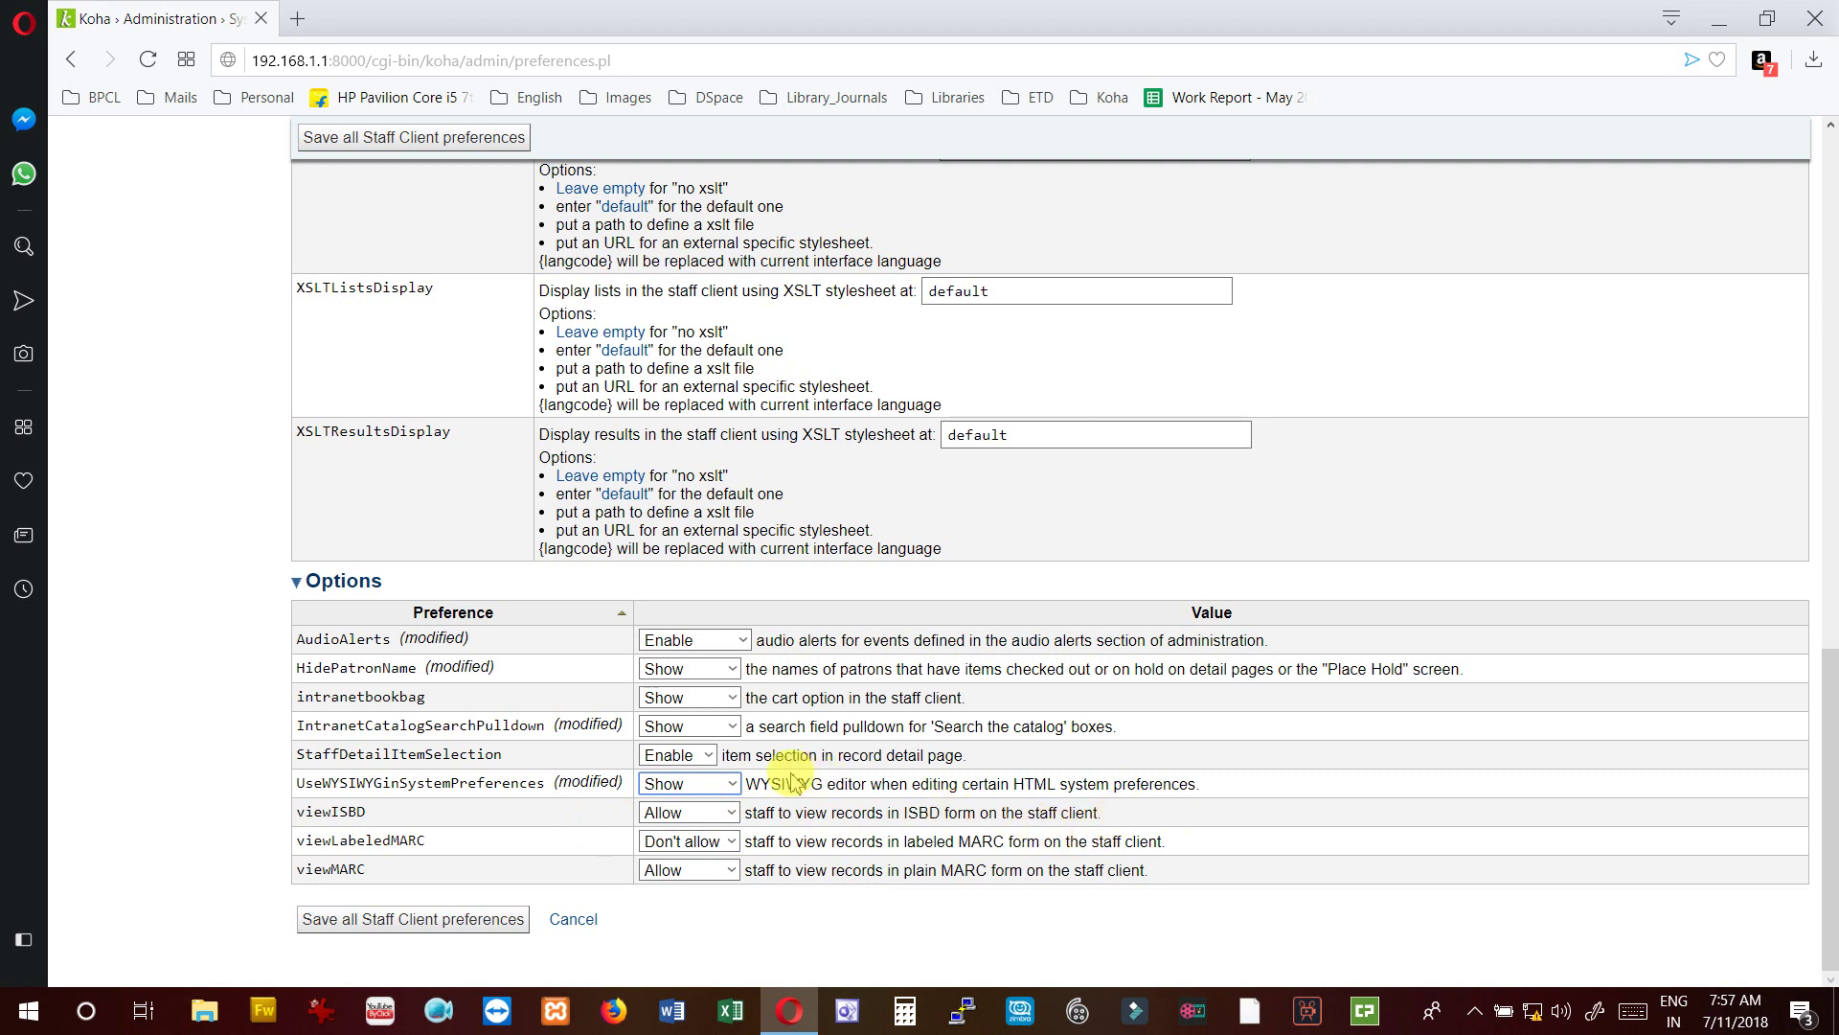
- Set viewISBD to Don't allow and viewLabeledMARC to Allow
click(716, 812)
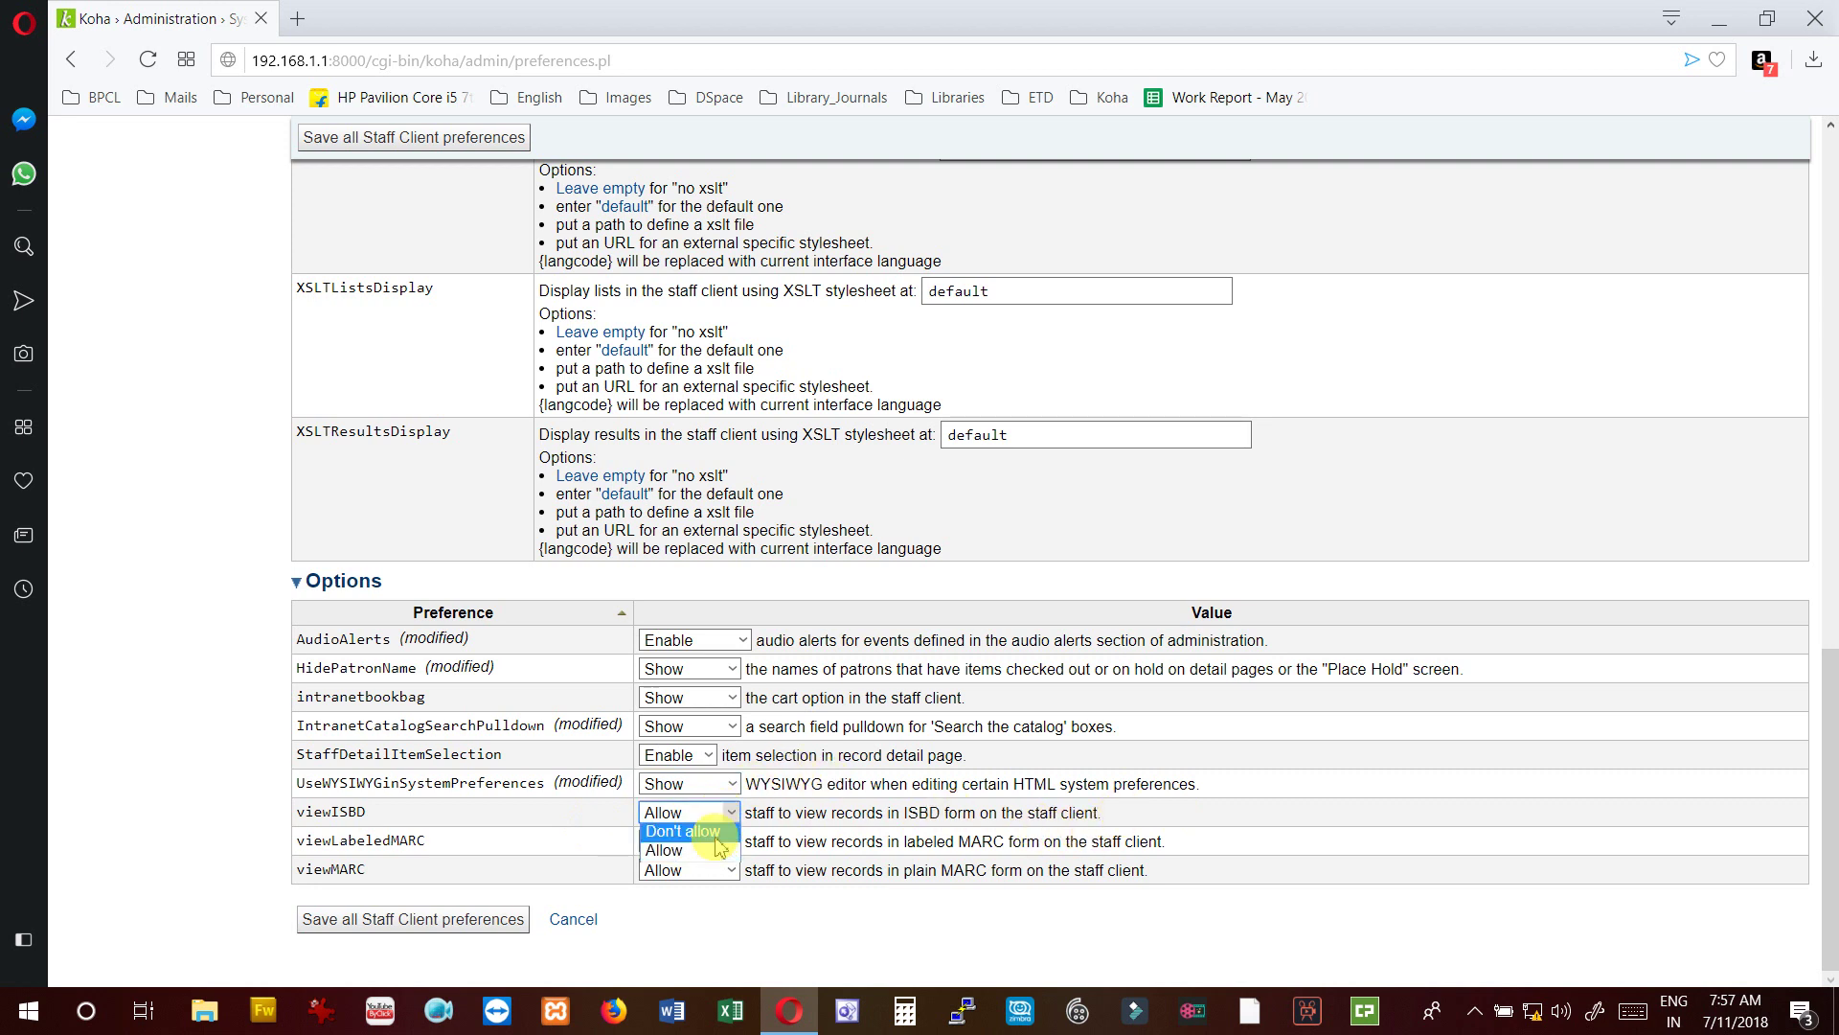
click(715, 833)
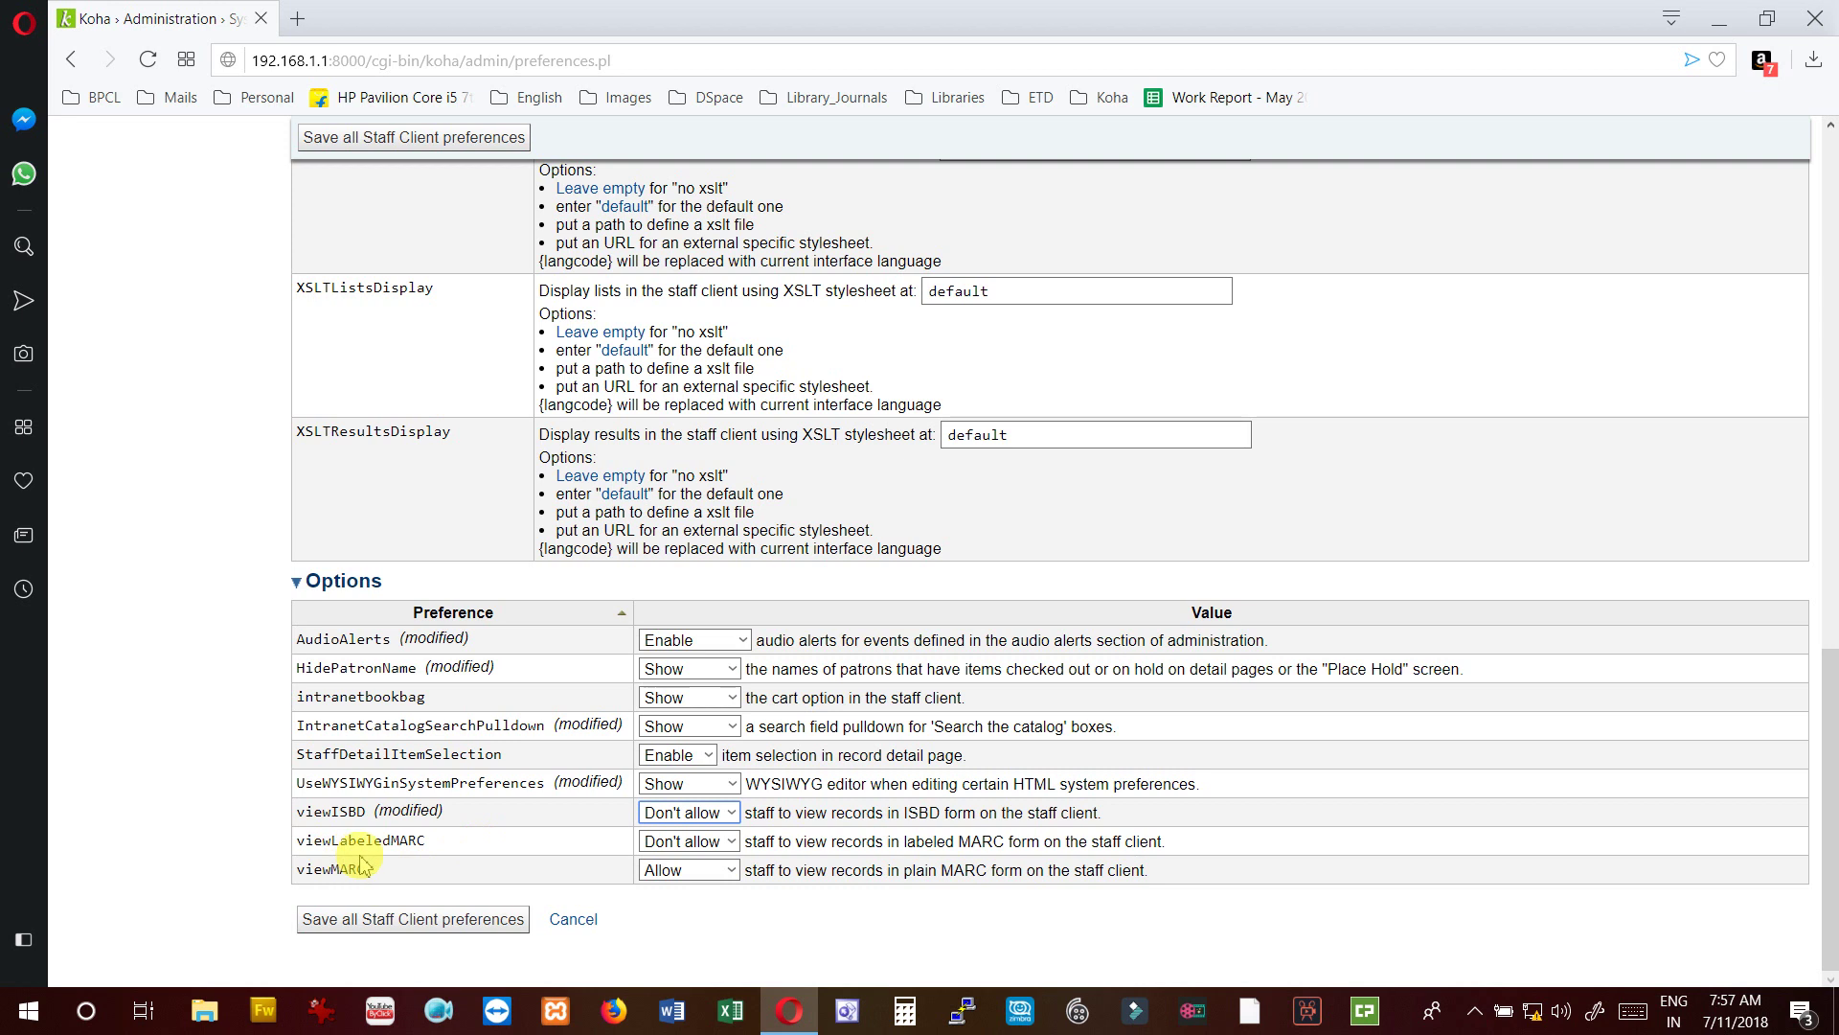
click(733, 847)
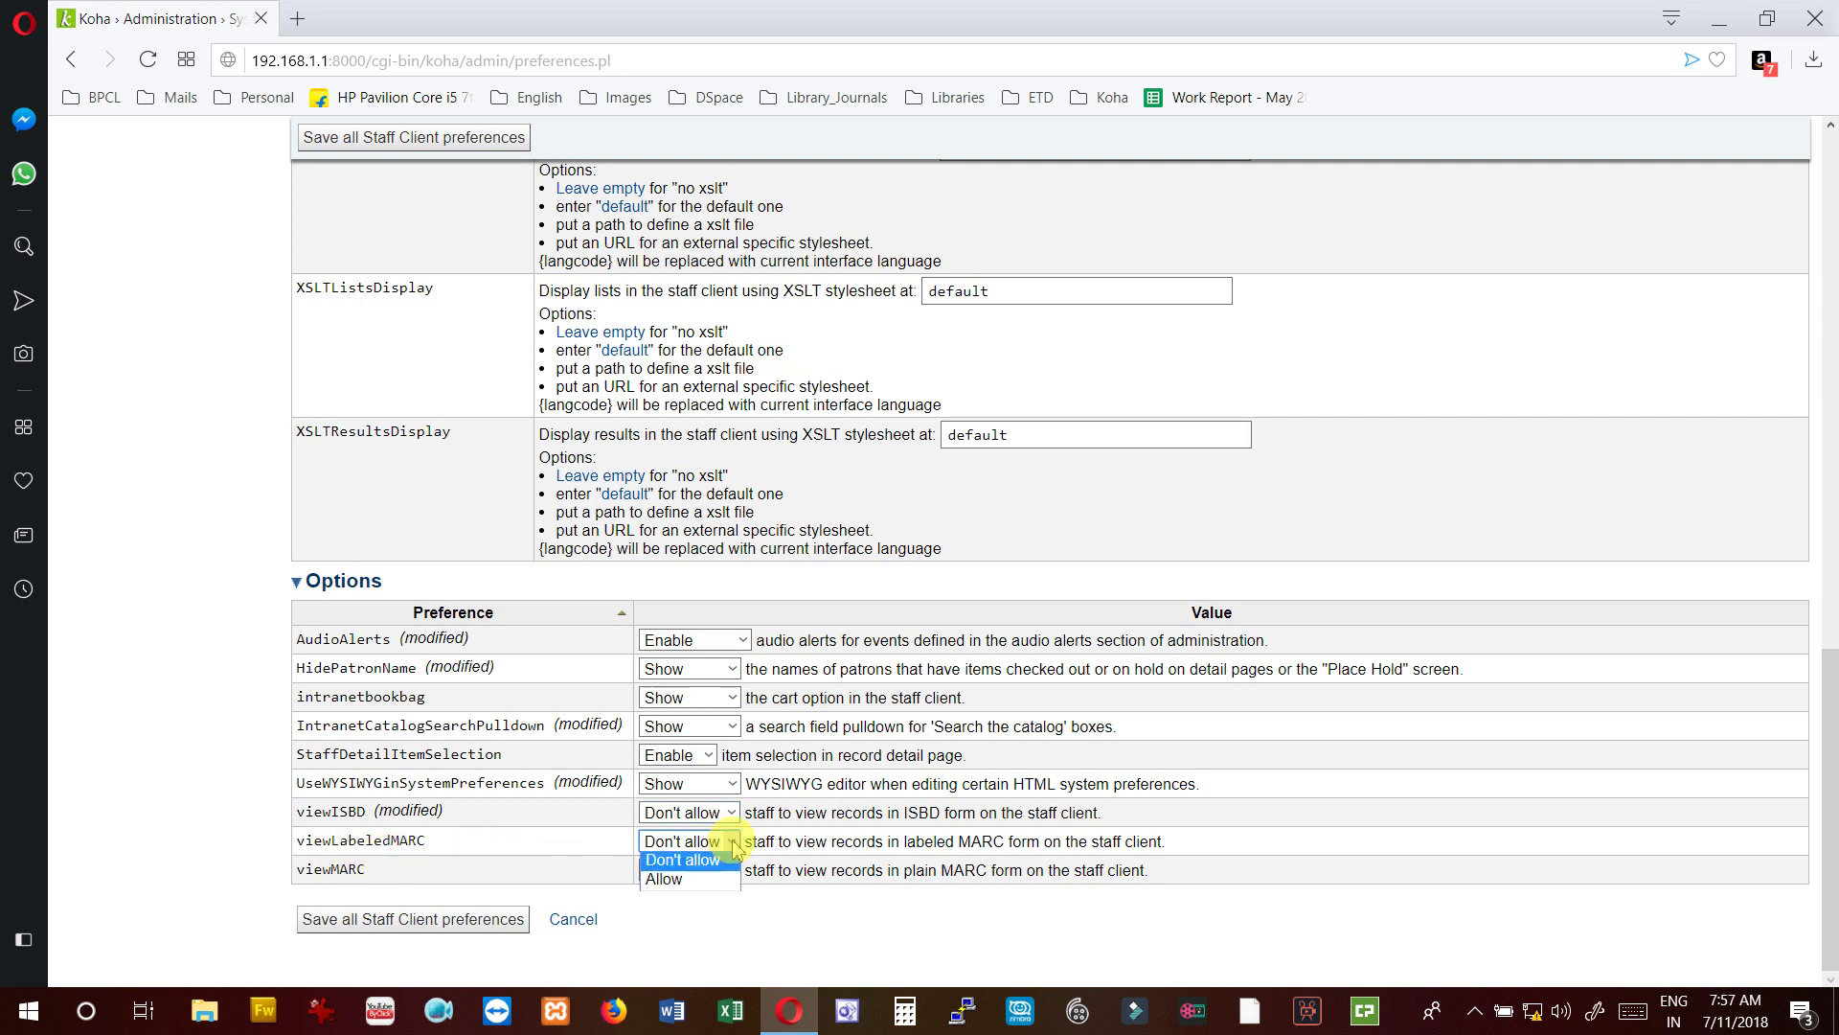
click(704, 872)
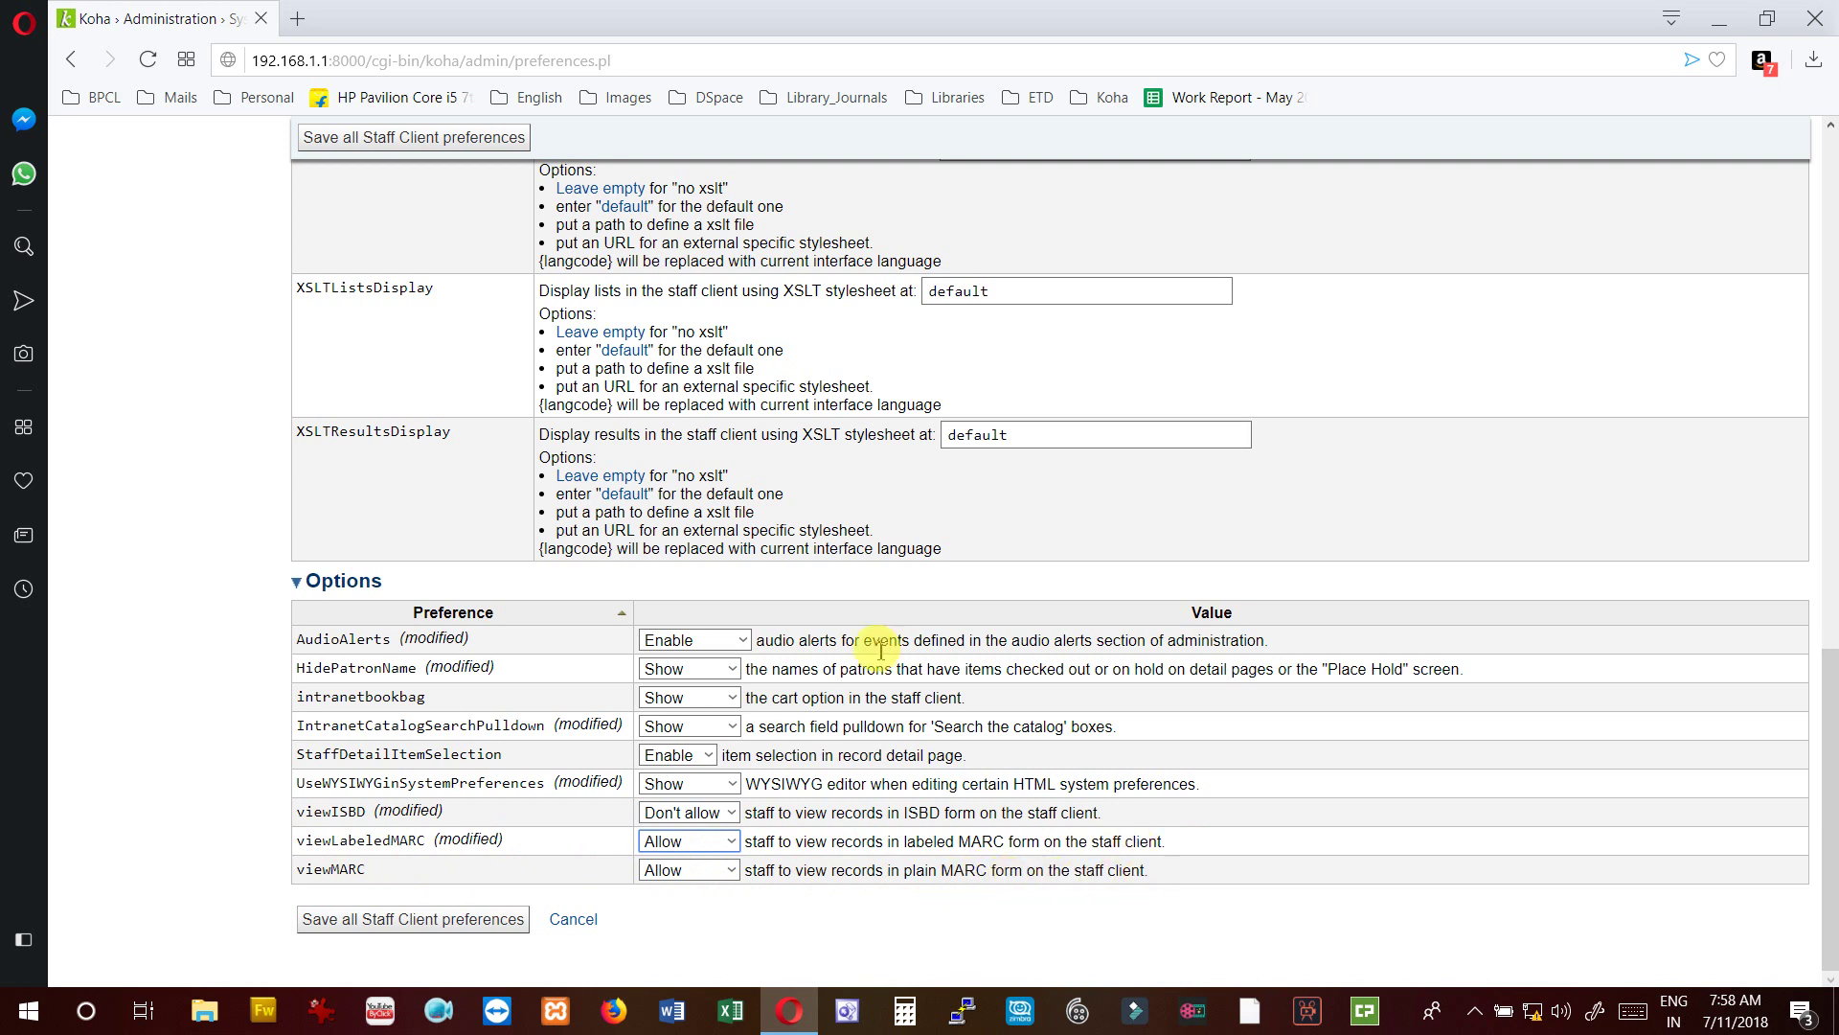
- Scroll back up to the Staff Client heading and the modified Display856uAsImage setting
scroll(880, 651, up, 15)
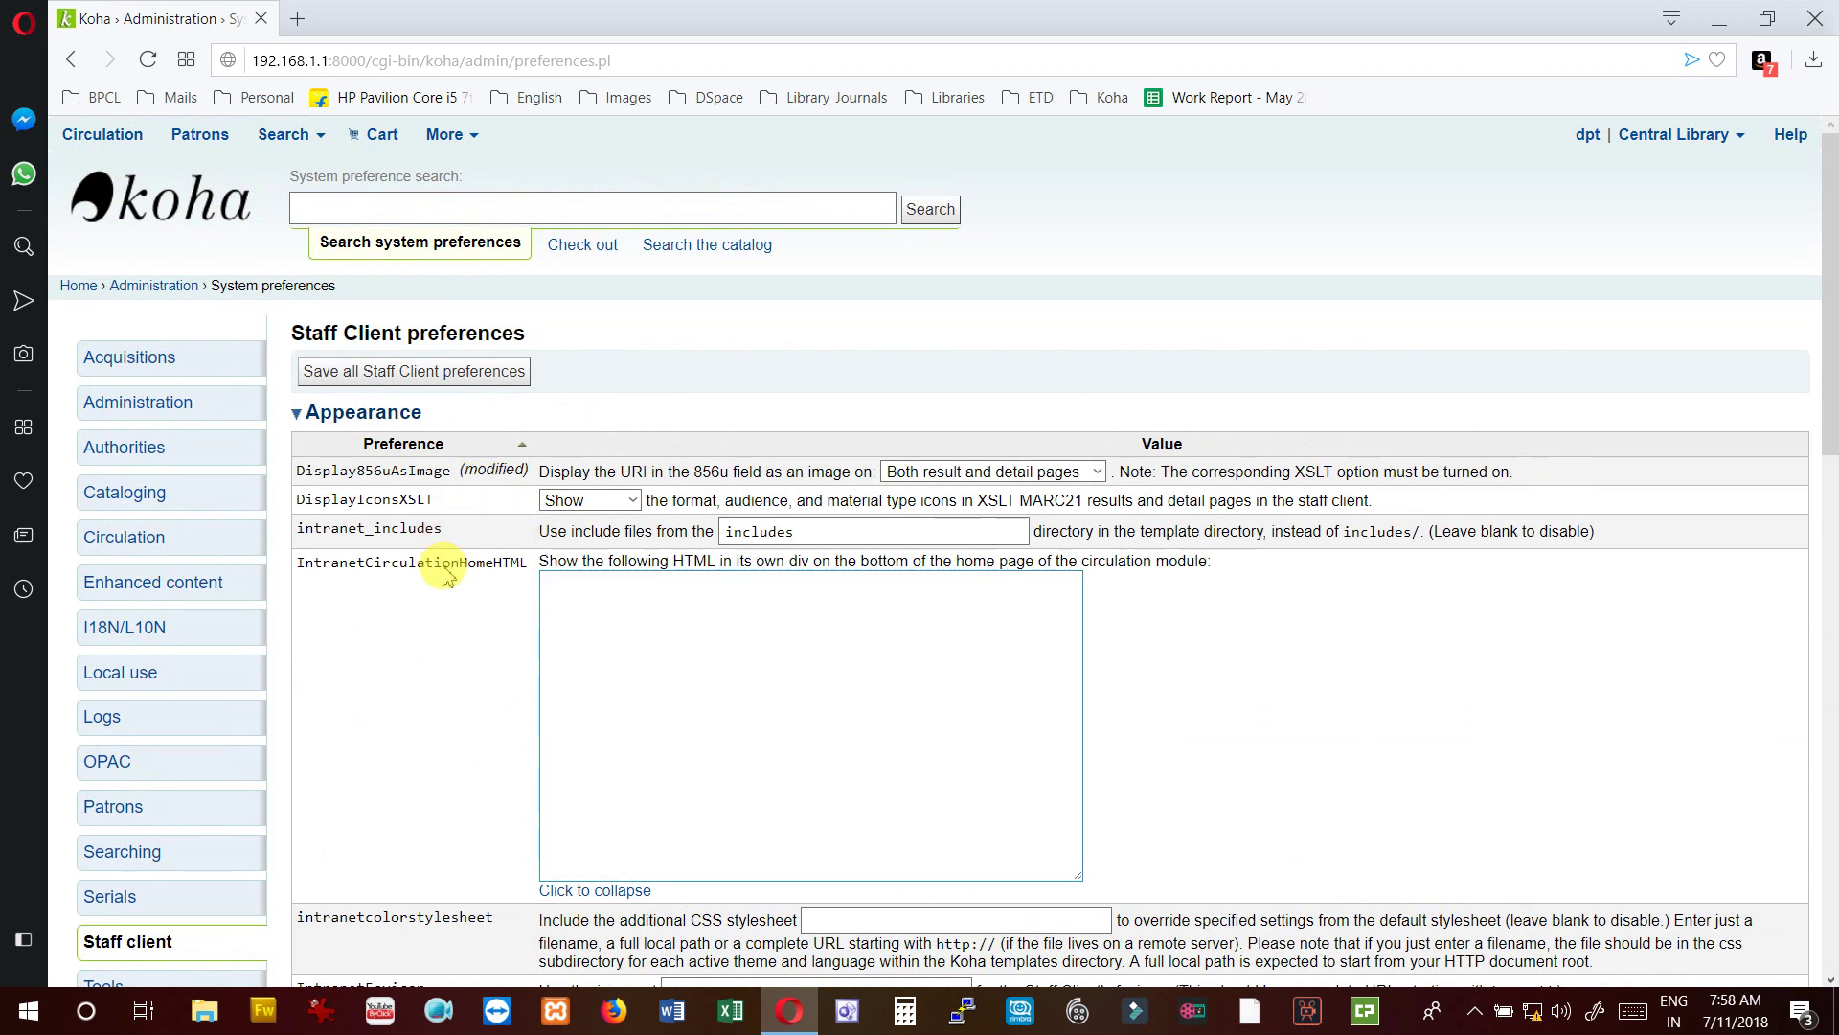
scroll(431, 651, down, 10)
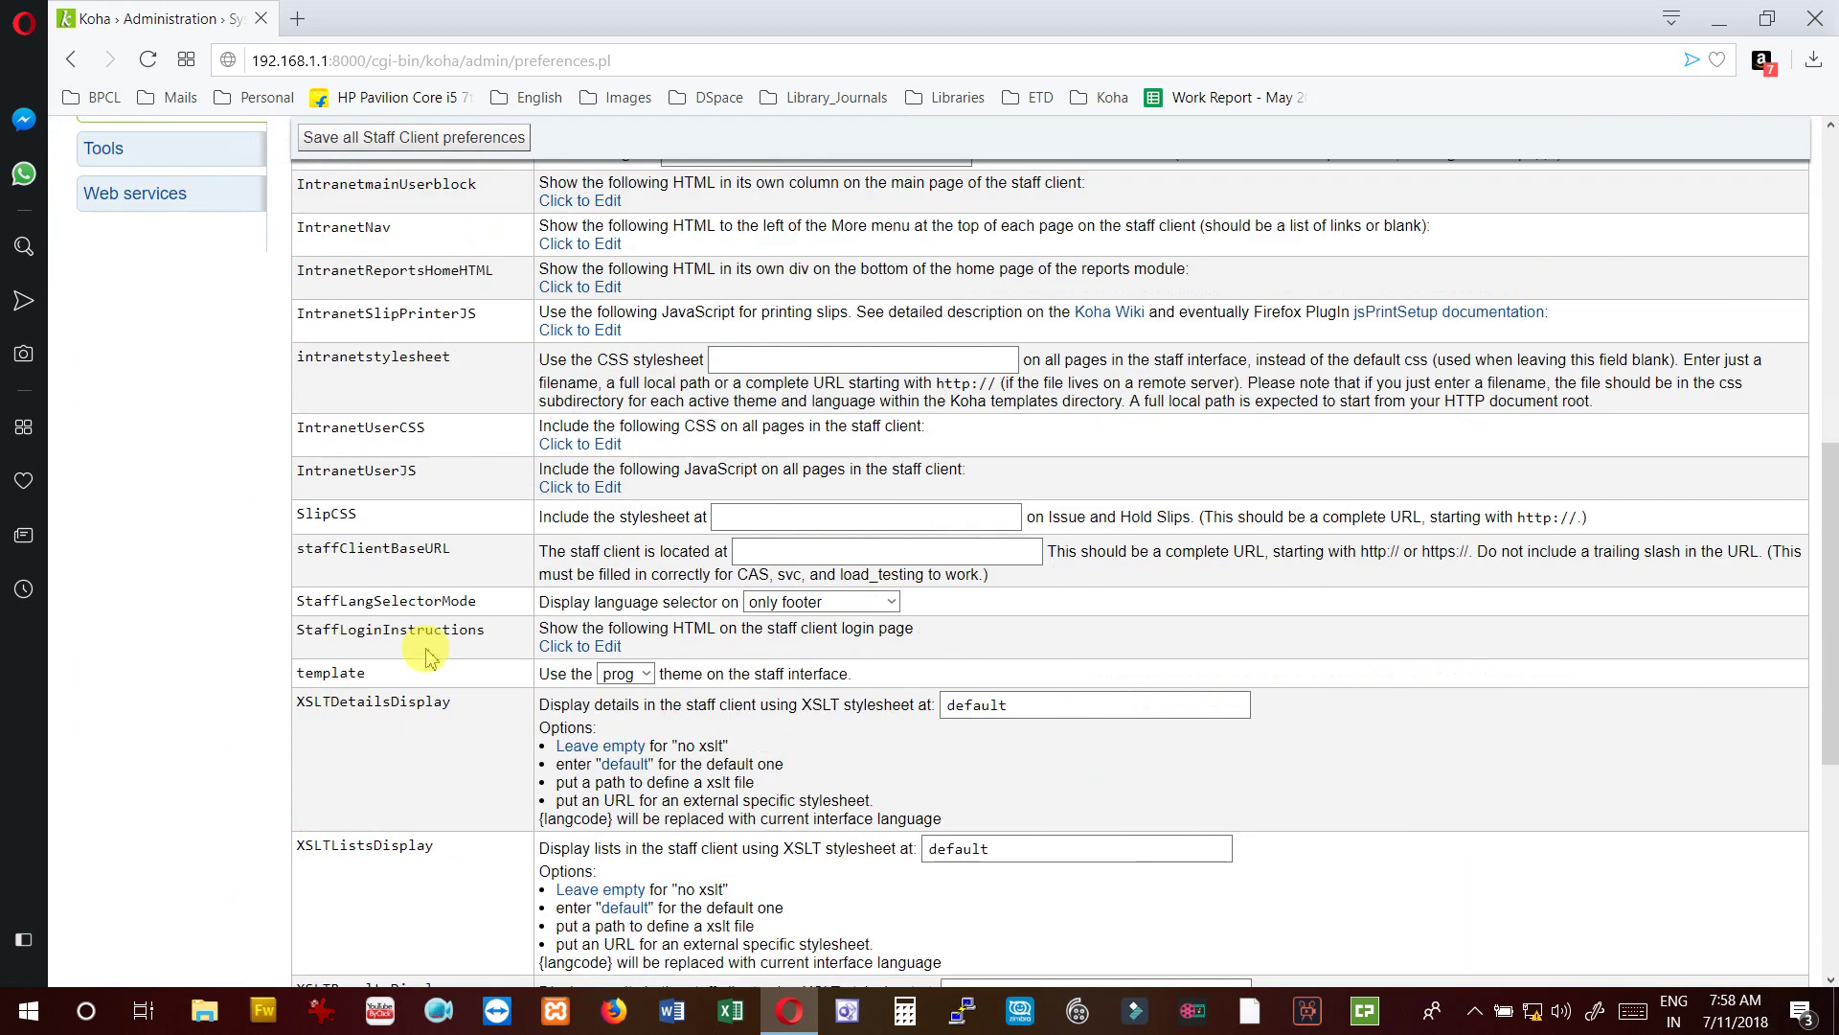
scroll(425, 654, up, 8)
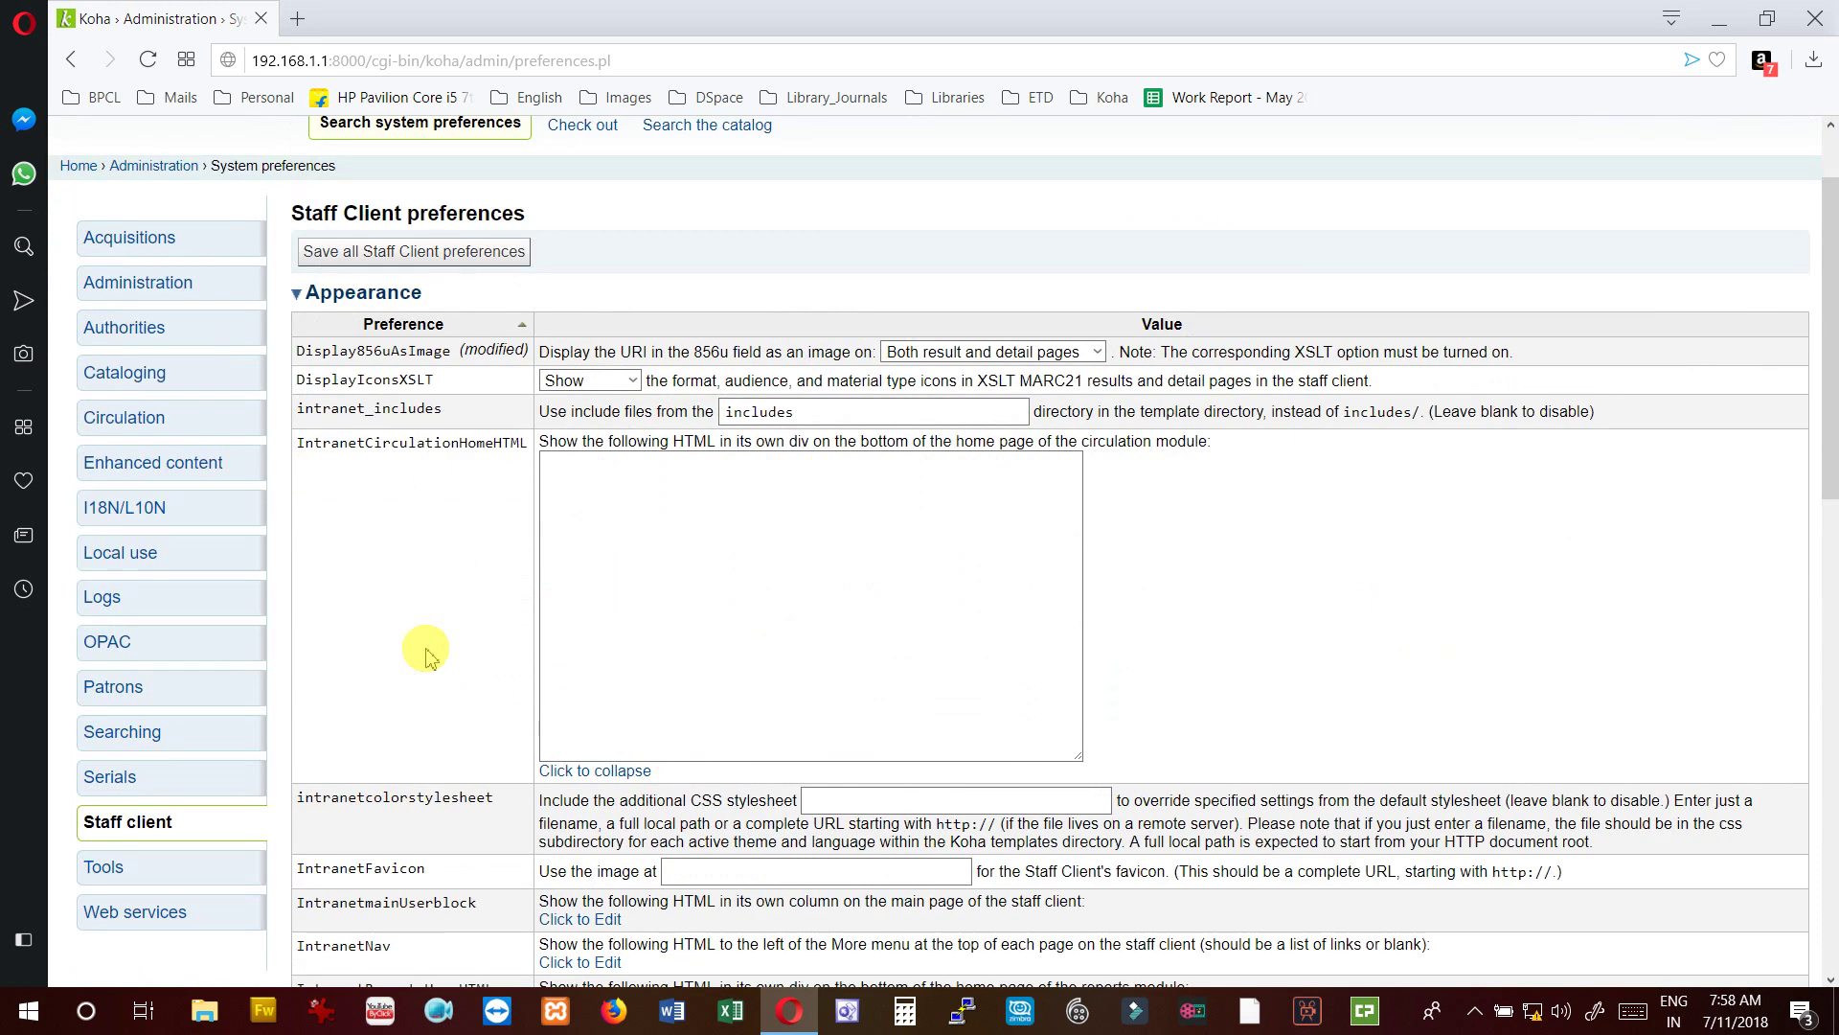